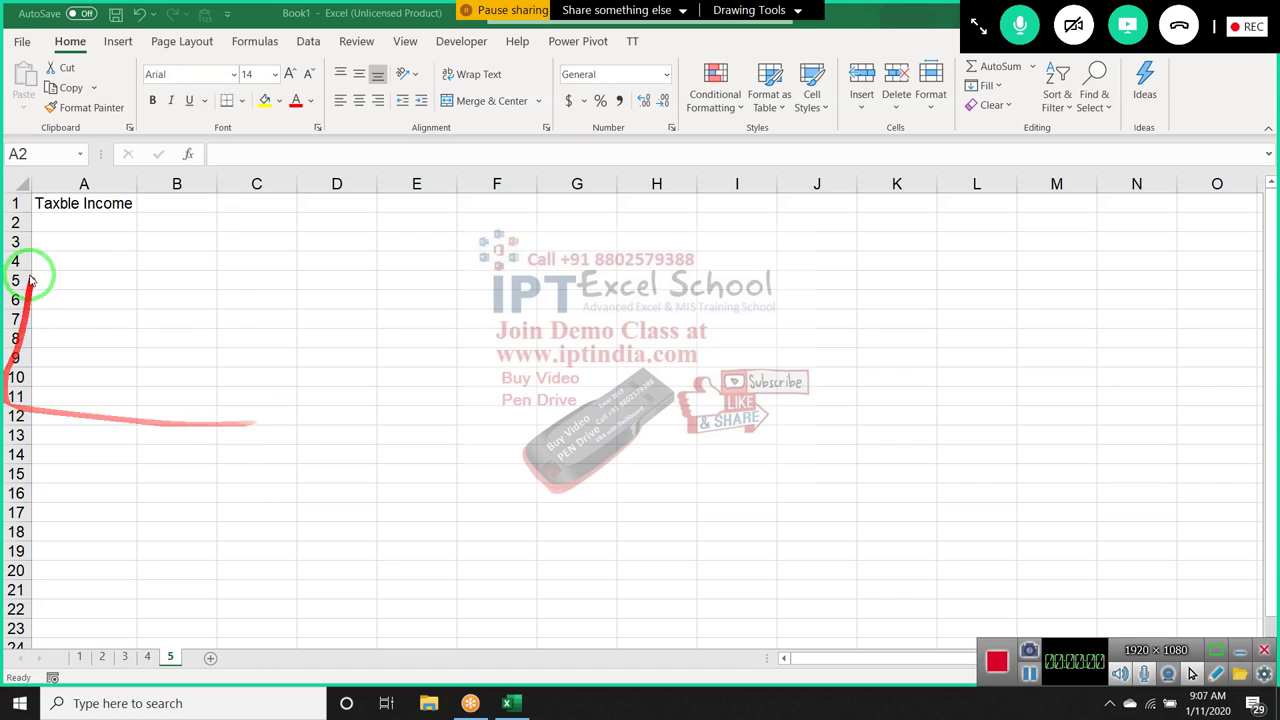
Enter the incomes 8464648, 165456 and 16223565 in cells A2 to A4
{"action": "left_click", "coordinate": [99, 221]}
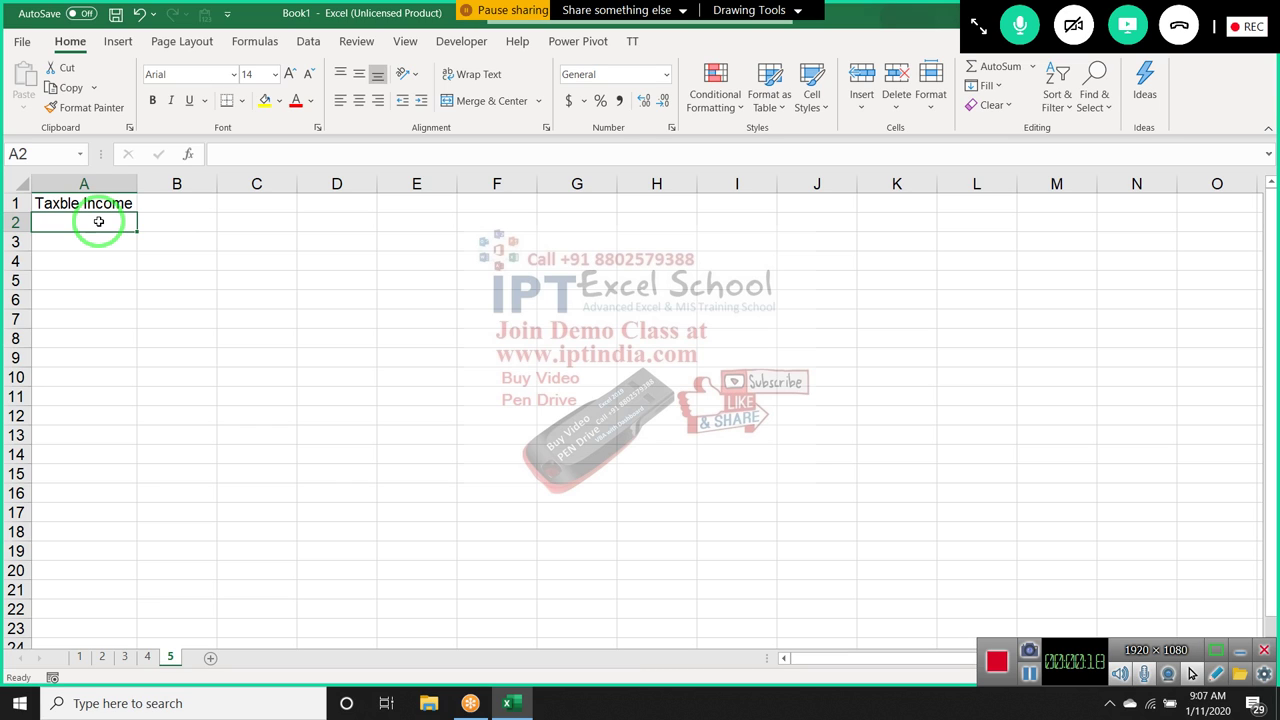
{"action": "type", "text": "8464648"}
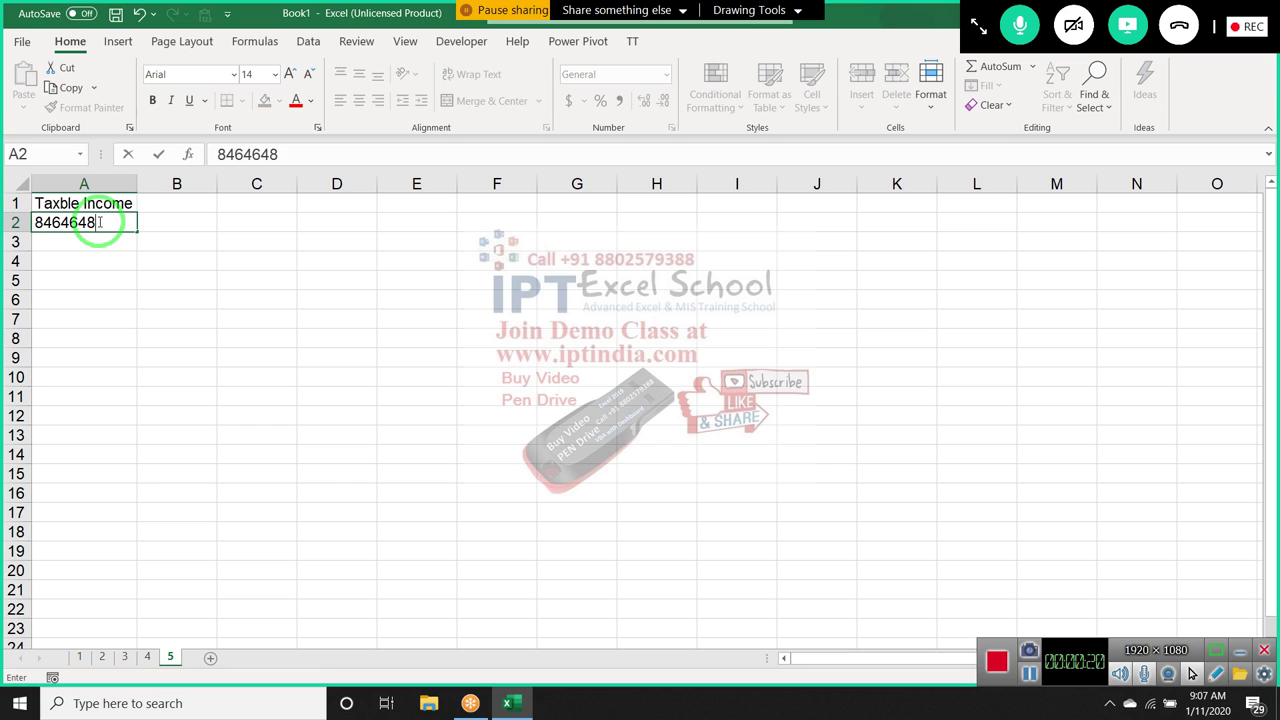
{"action": "key", "text": "Return"}
{"action": "type", "text": "0"}
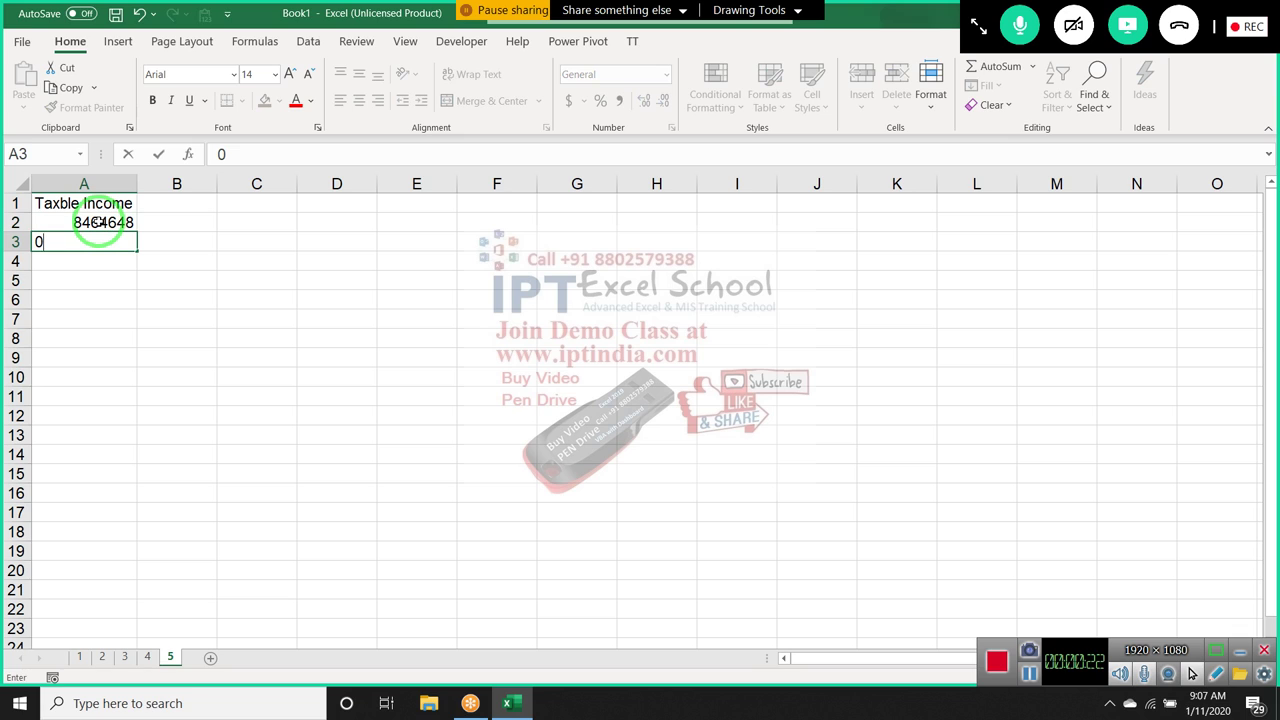
{"action": "key", "text": "Escape"}
{"action": "type", "text": "165456"}
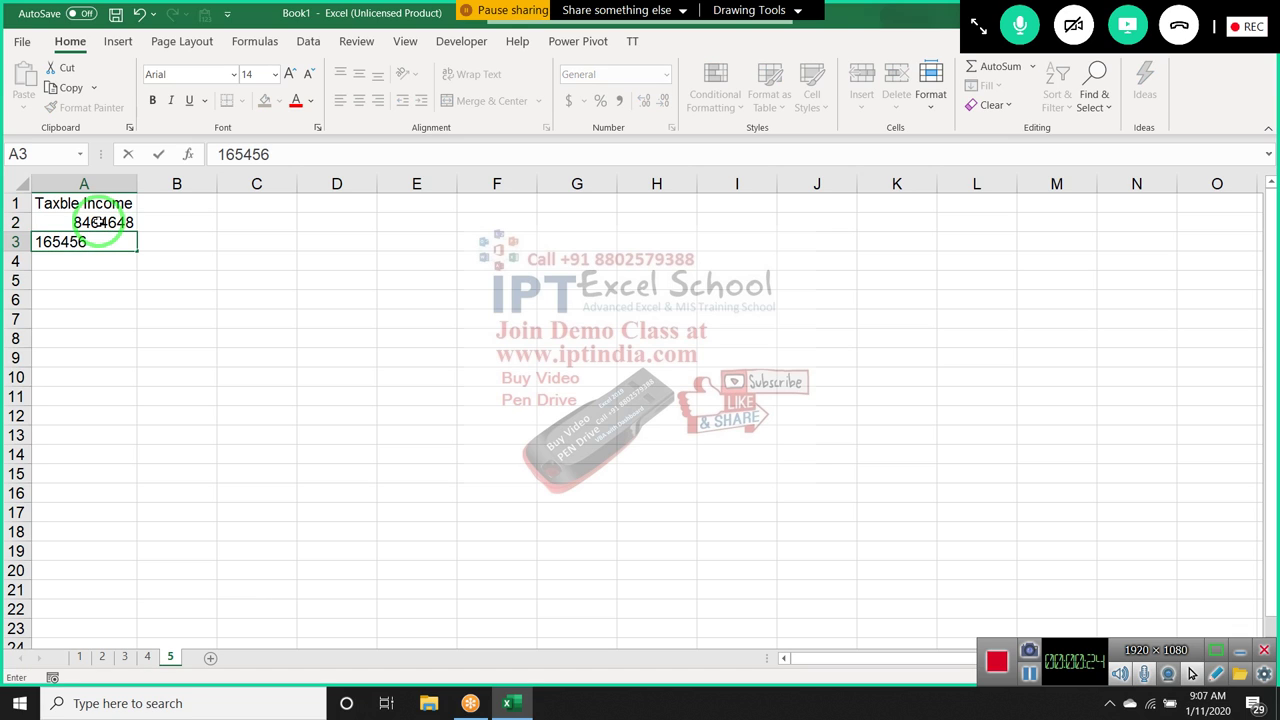
{"action": "key", "text": "Return"}
{"action": "type", "text": "1"}
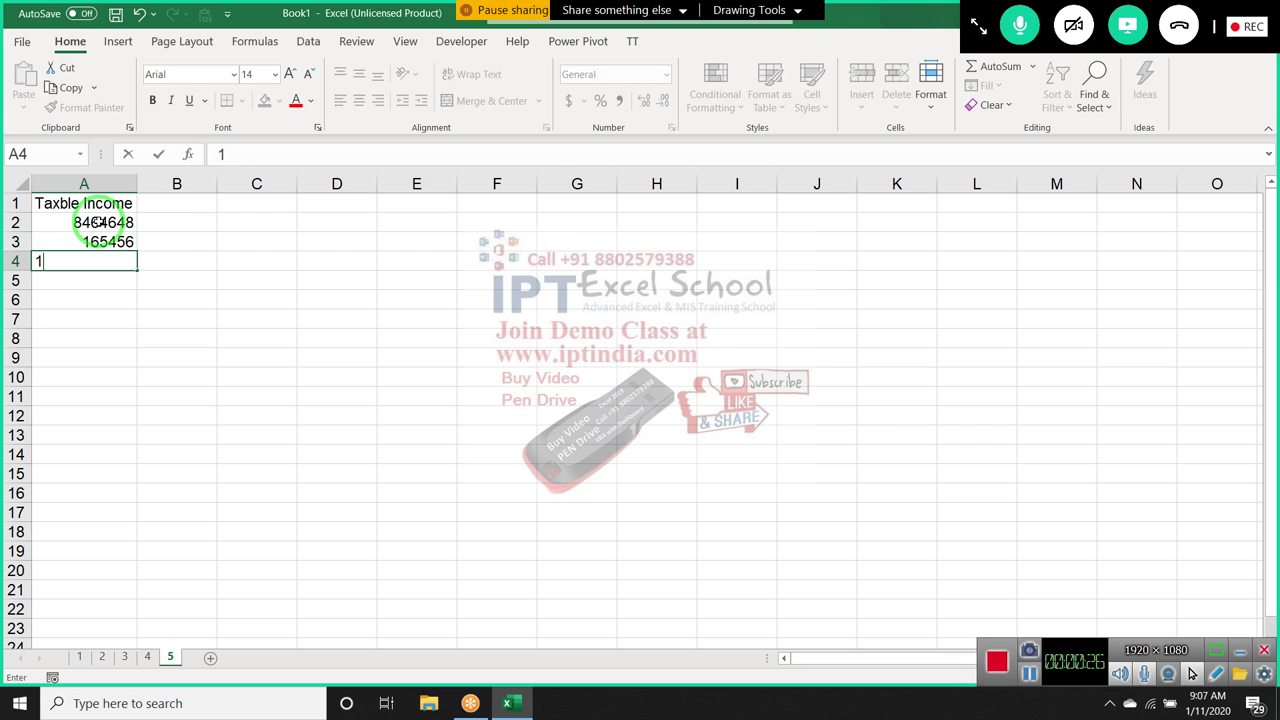
{"action": "type", "text": "6223565"}
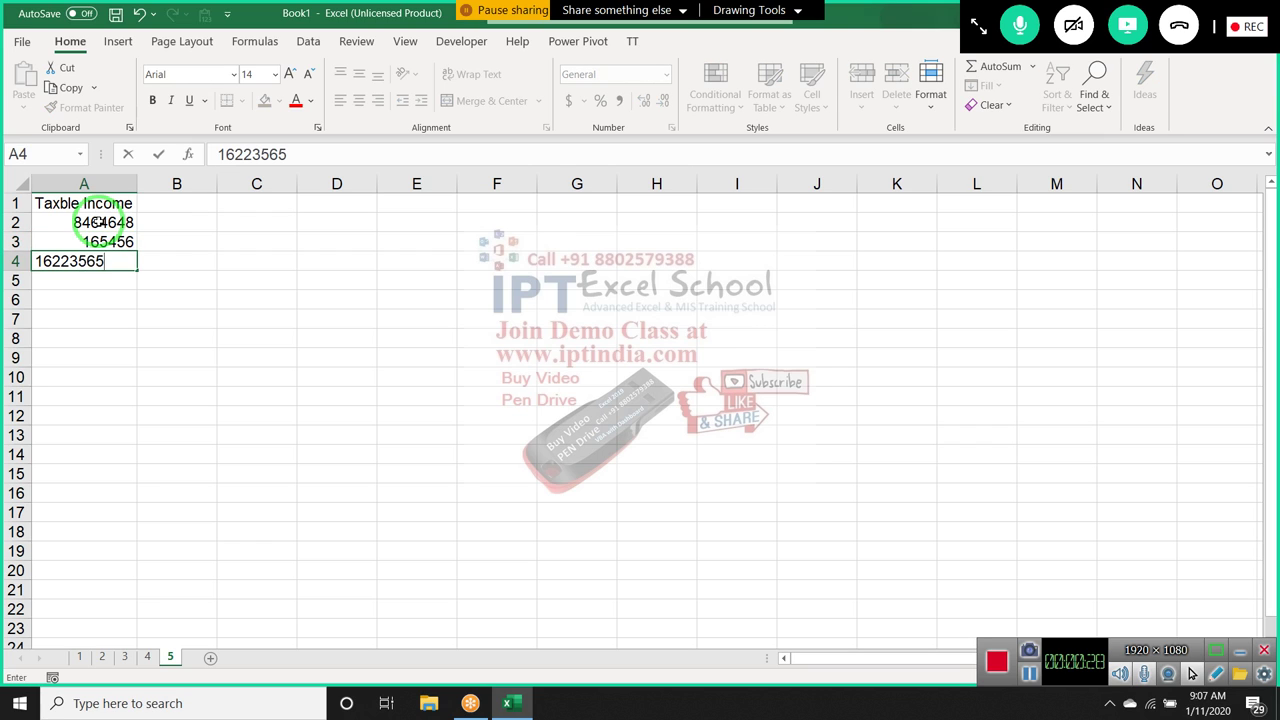
{"action": "key", "text": "Return"}
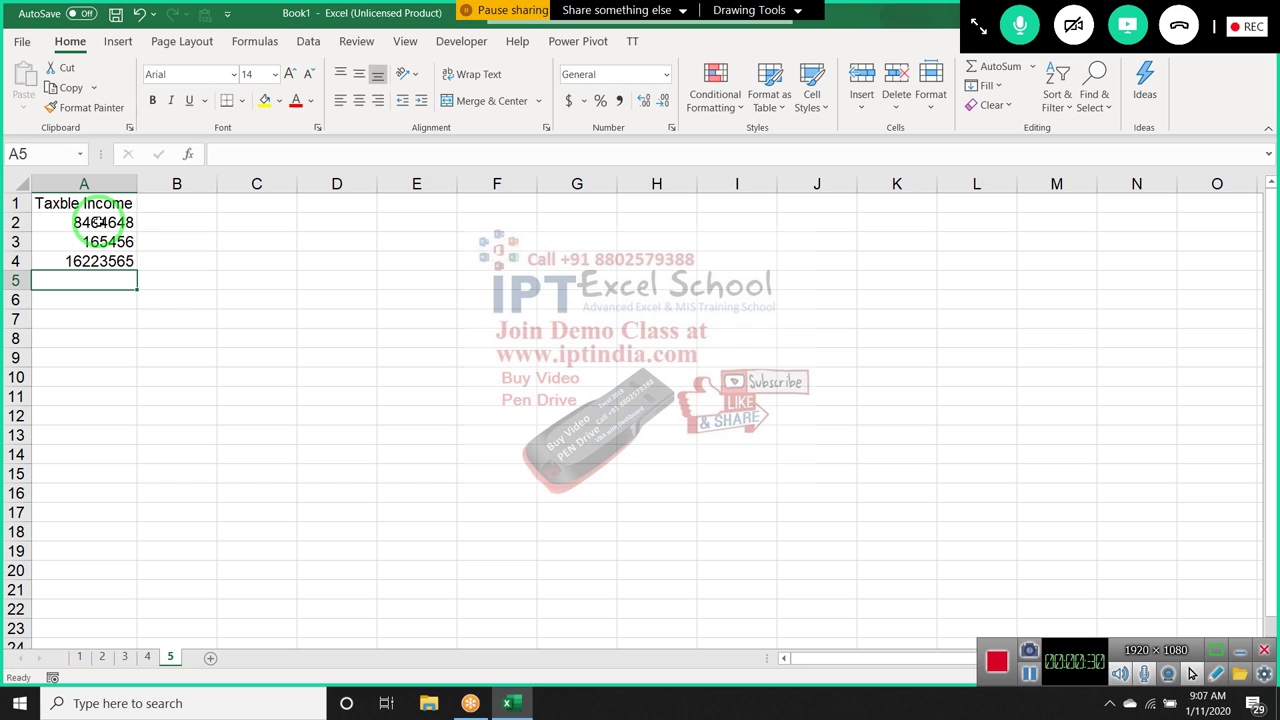
Enter slab labels <3L and 3 to 5 in D2:D3, with a 10% rate in E3
{"action": "left_click", "coordinate": [352, 224]}
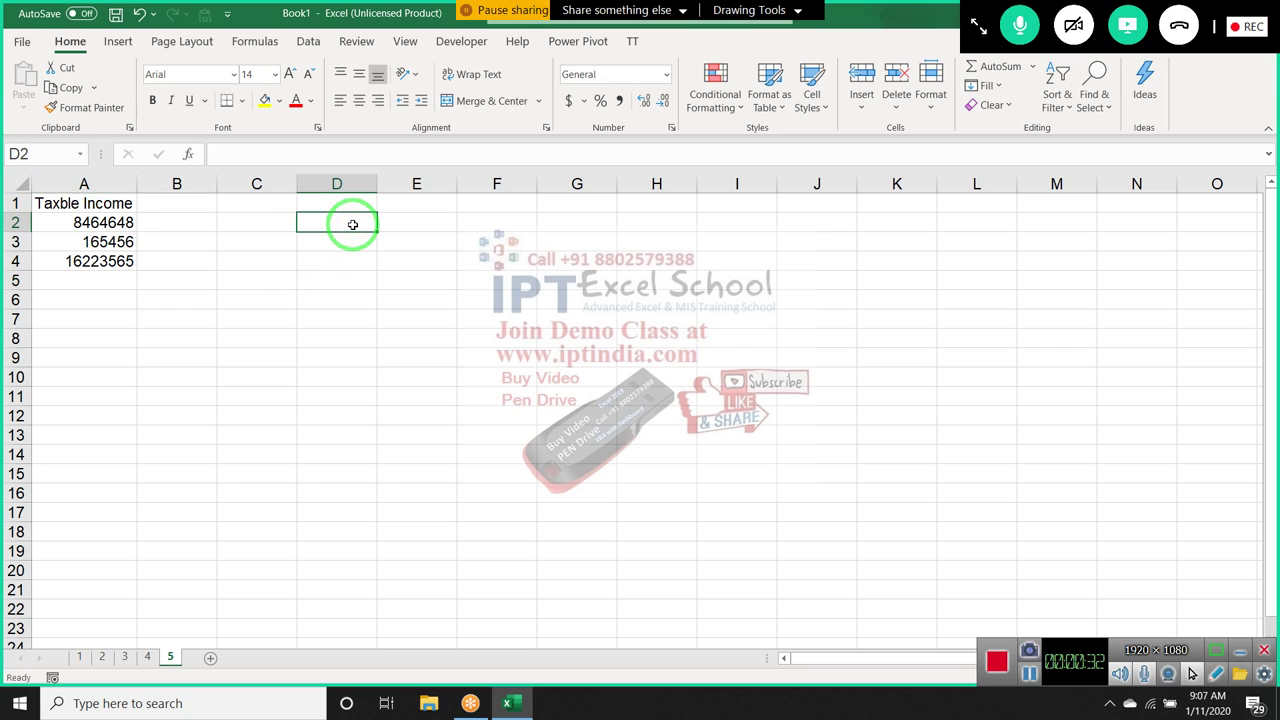
{"action": "type", "text": "<3"}
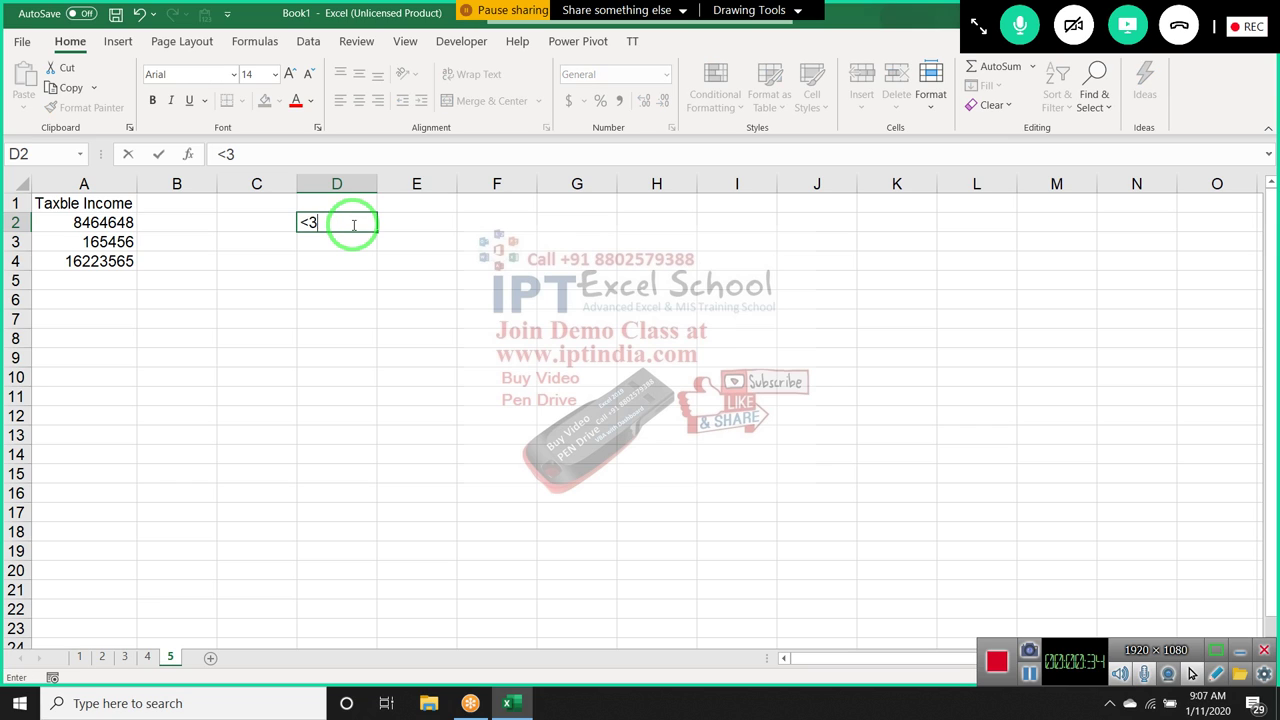
{"action": "type", "text": "L"}
{"action": "key", "text": "Return"}
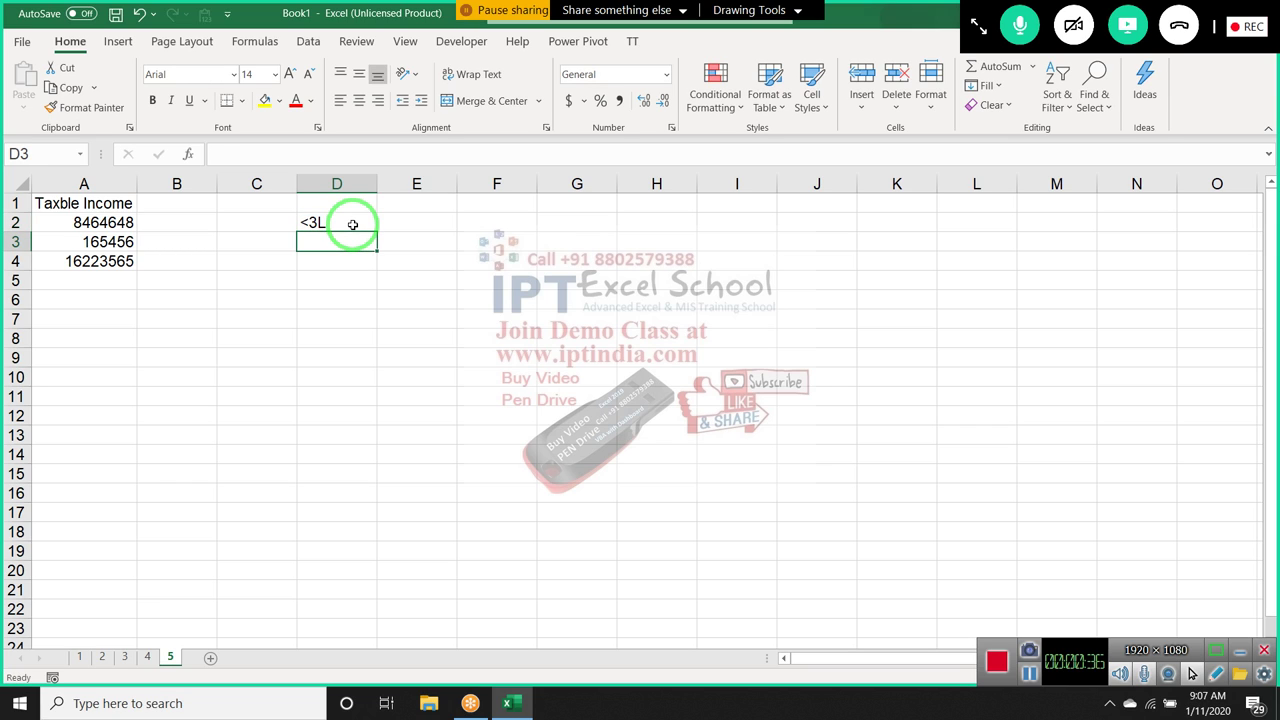
{"action": "type", "text": "3"}
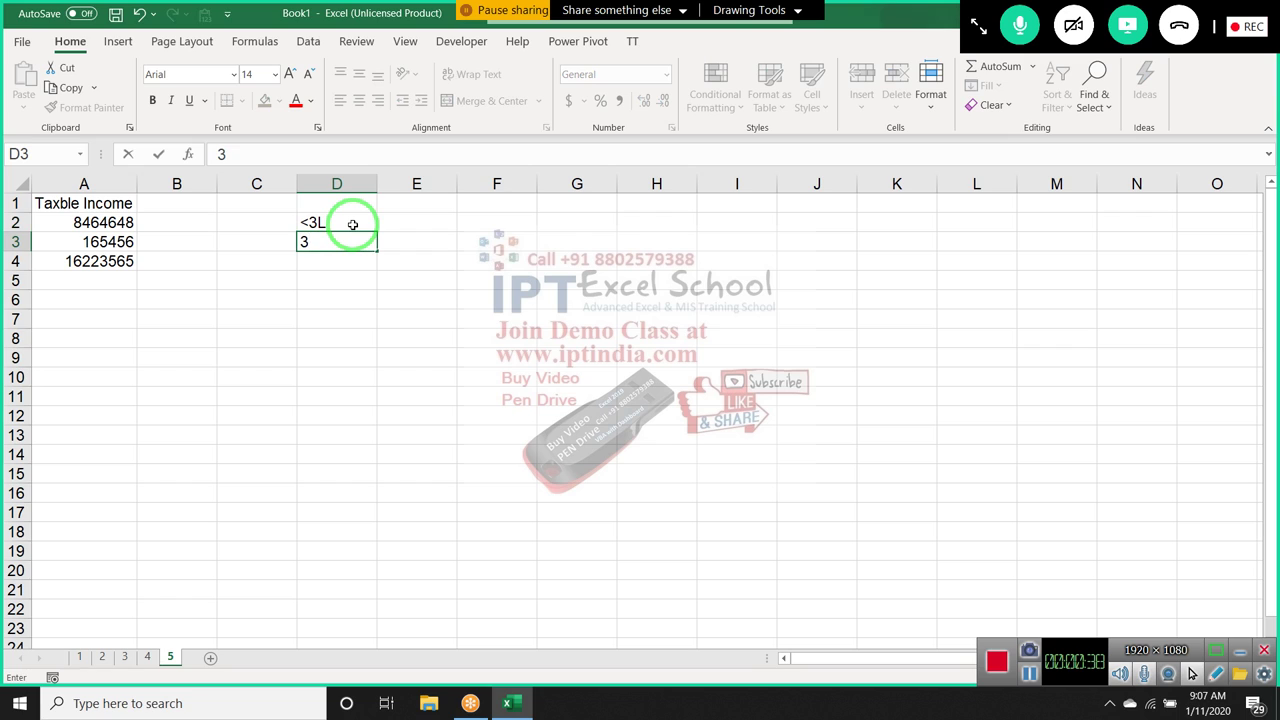
{"action": "type", "text": " to 5"}
{"action": "key", "text": "Return"}
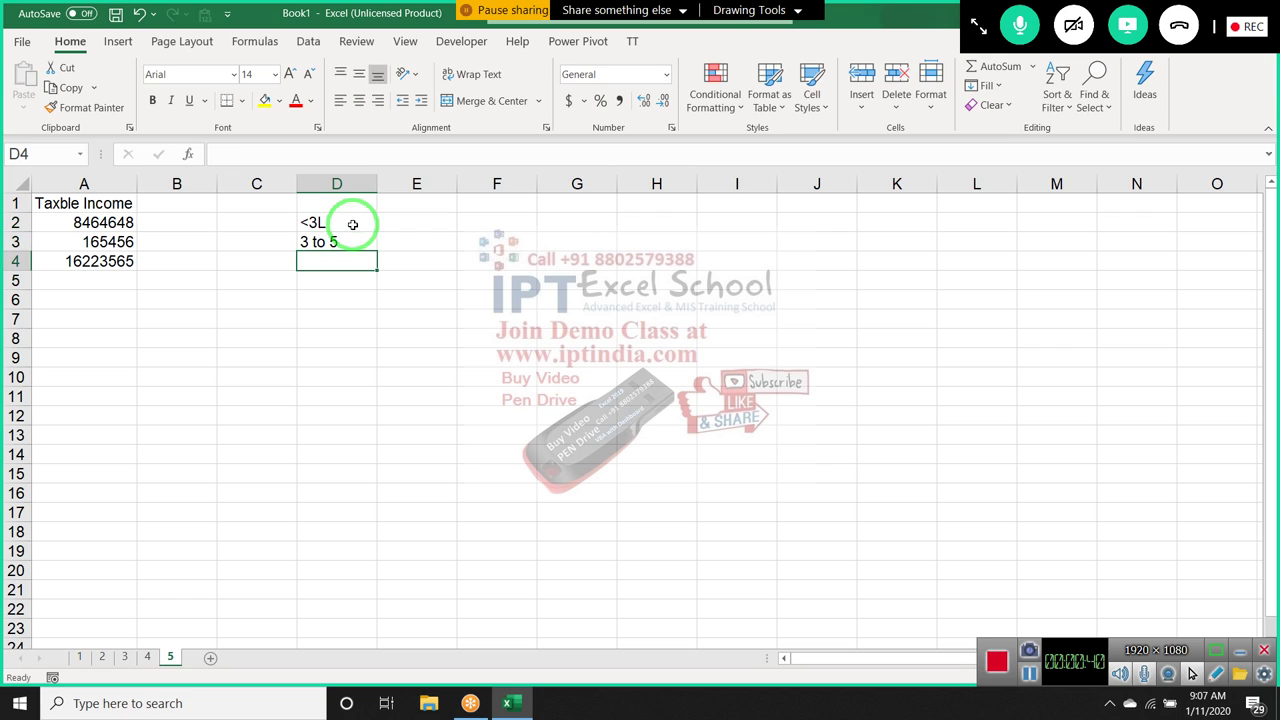
{"action": "key", "text": "Up"}
{"action": "key", "text": "Right"}
{"action": "type", "text": "10%"}
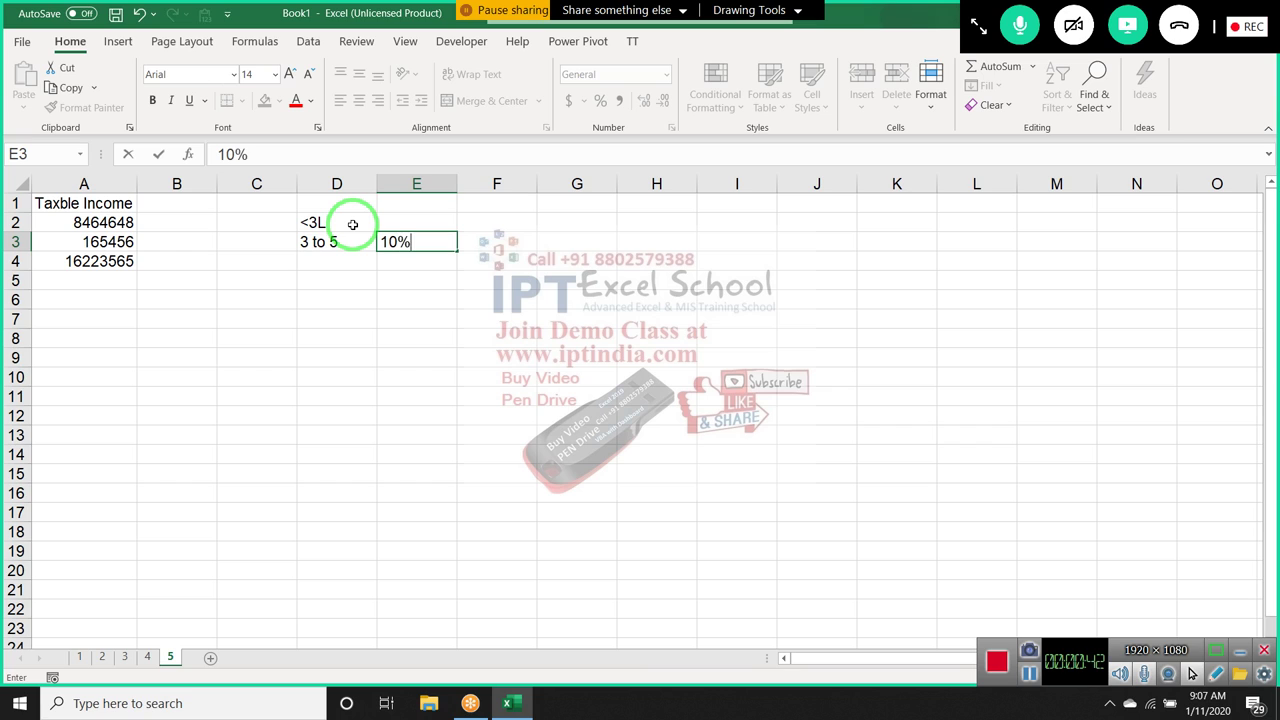
{"action": "key", "text": "Return"}
Add the 5 to 10 slab in D4 with a 20% rate in E4
{"action": "key", "text": "Left"}
{"action": "type", "text": "5"}
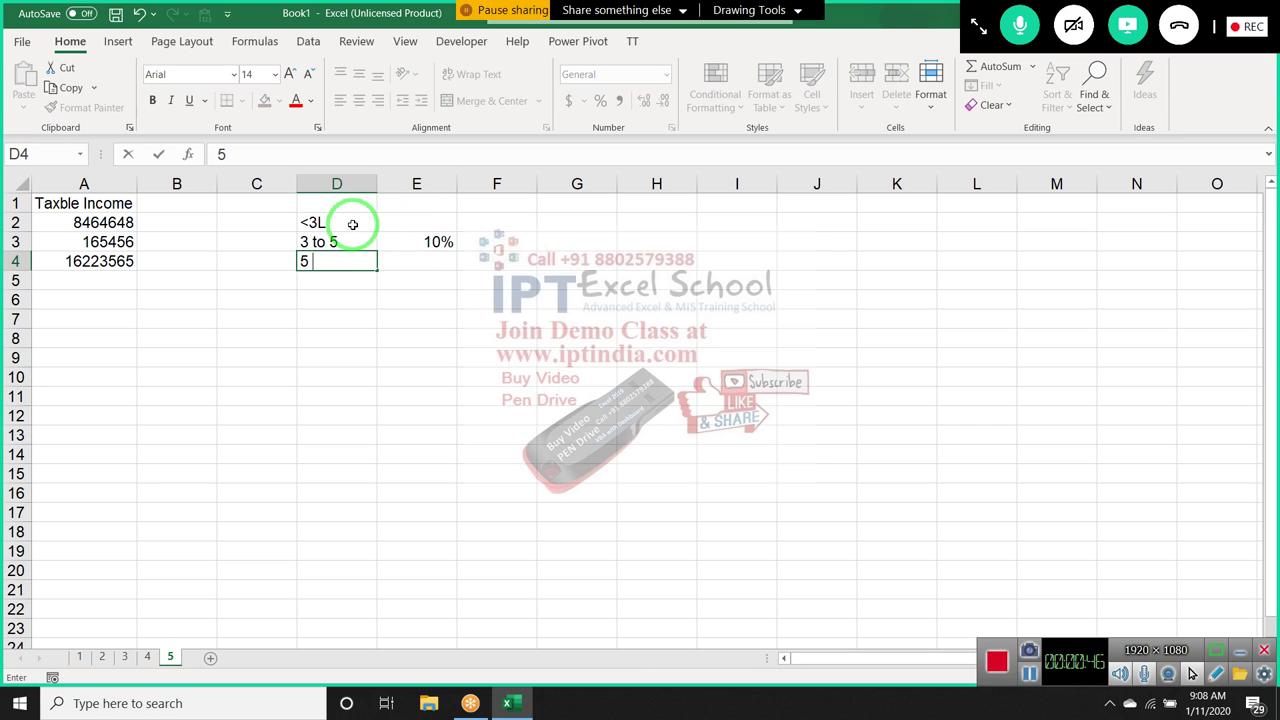
{"action": "type", "text": "-to 10"}
{"action": "key", "text": "Return"}
{"action": "key", "text": "Up"}
{"action": "key", "text": "Right"}
{"action": "type", "text": "20"}
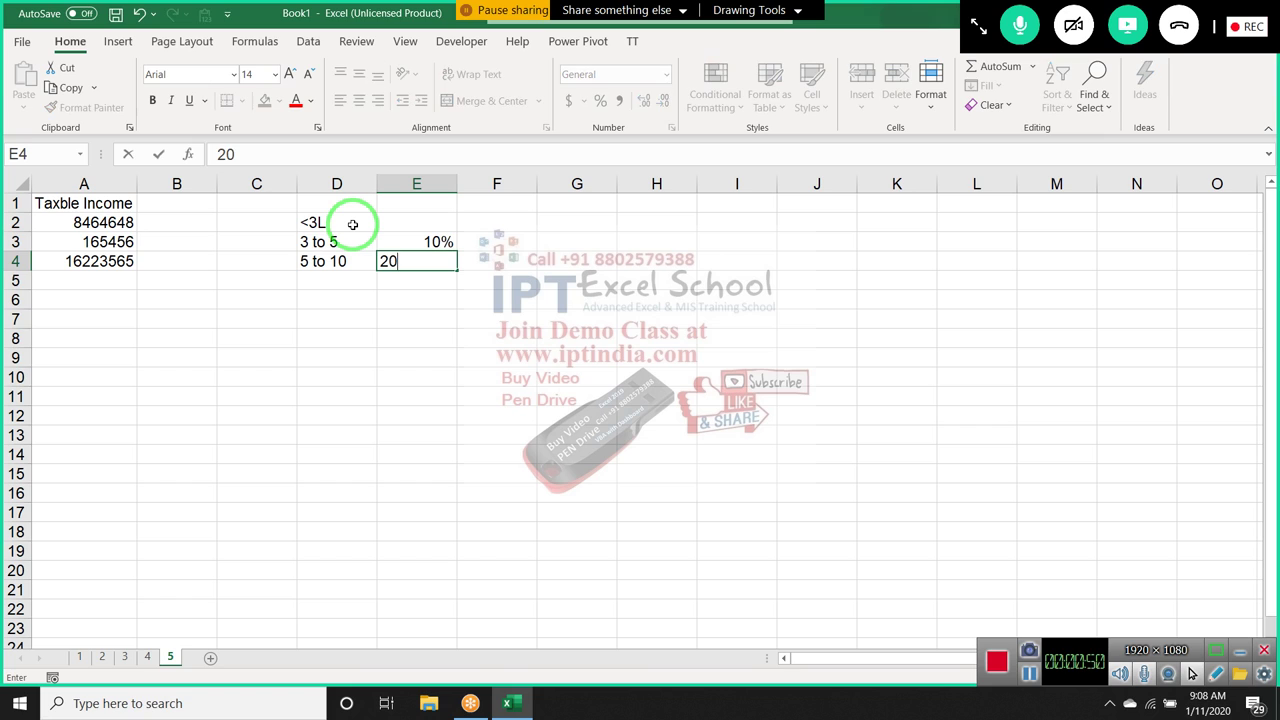
{"action": "type", "text": "%"}
{"action": "key", "text": "Return"}
Add the >10 slab in D5 with a 30% rate in E5
{"action": "key", "text": "Left"}
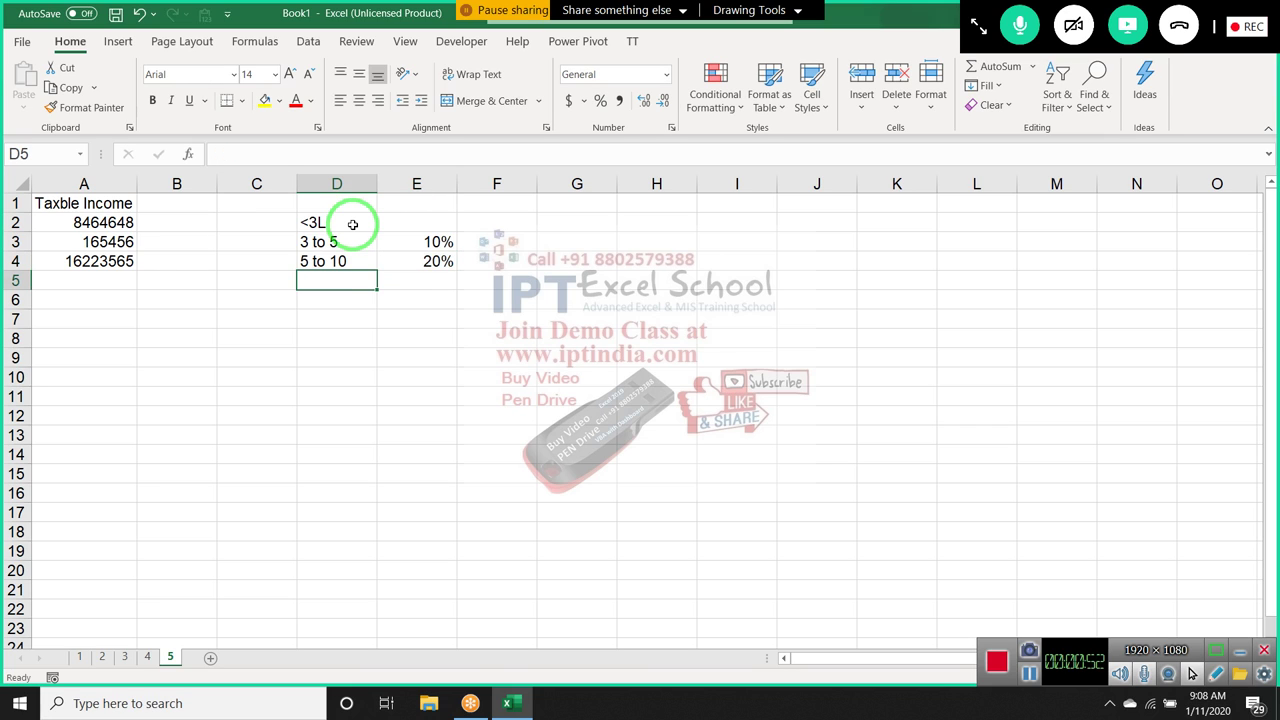
{"action": "type", "text": ">"}
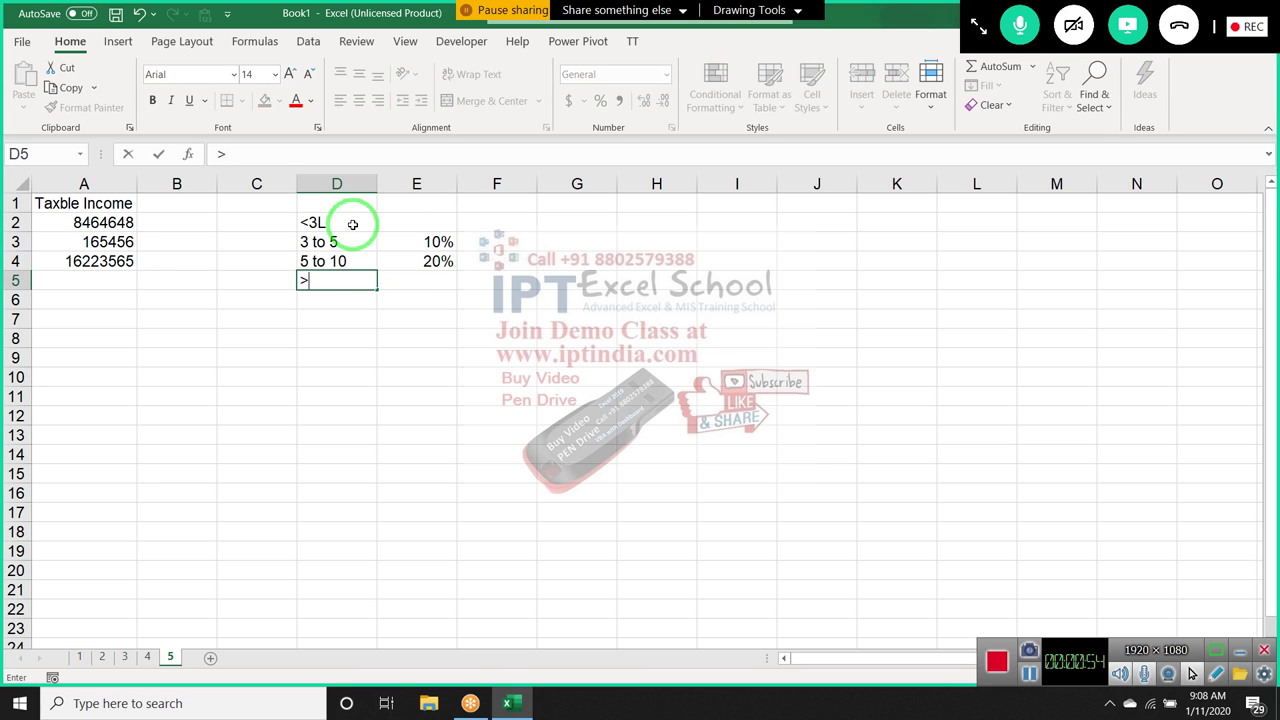
{"action": "type", "text": "10"}
{"action": "key", "text": "Return"}
{"action": "key", "text": "Up"}
{"action": "key", "text": "Right"}
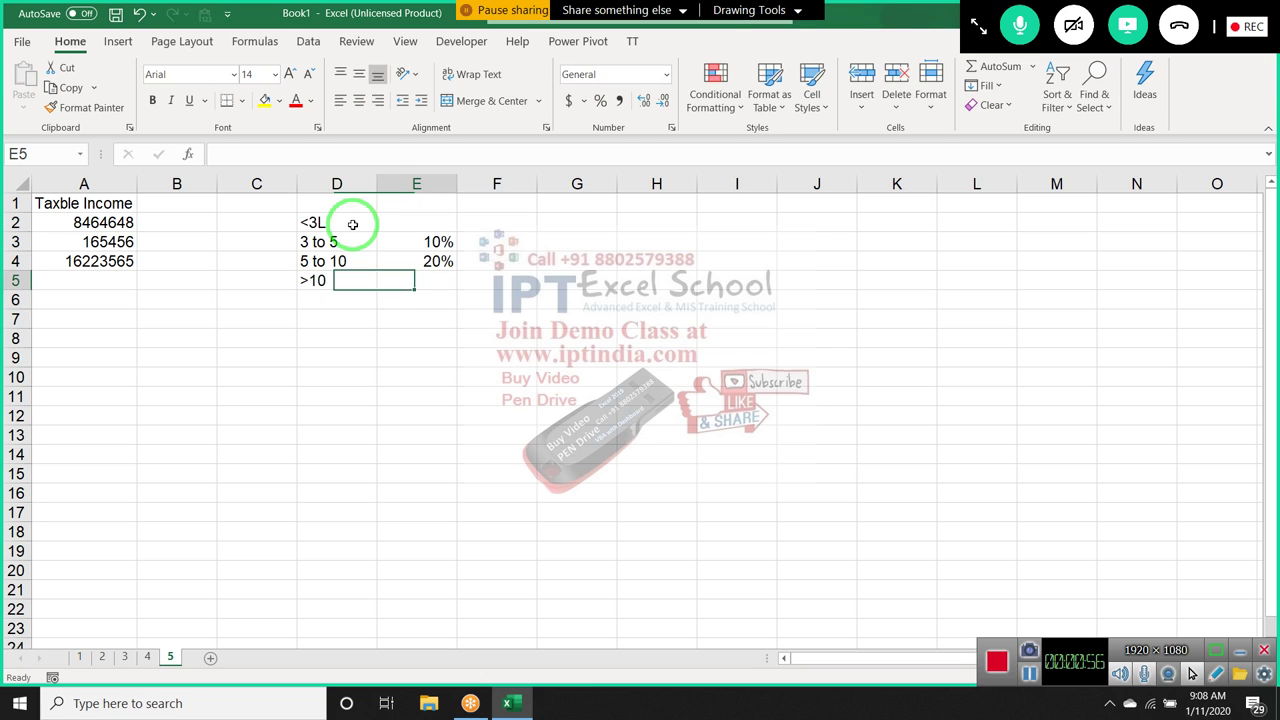
{"action": "type", "text": "30"}
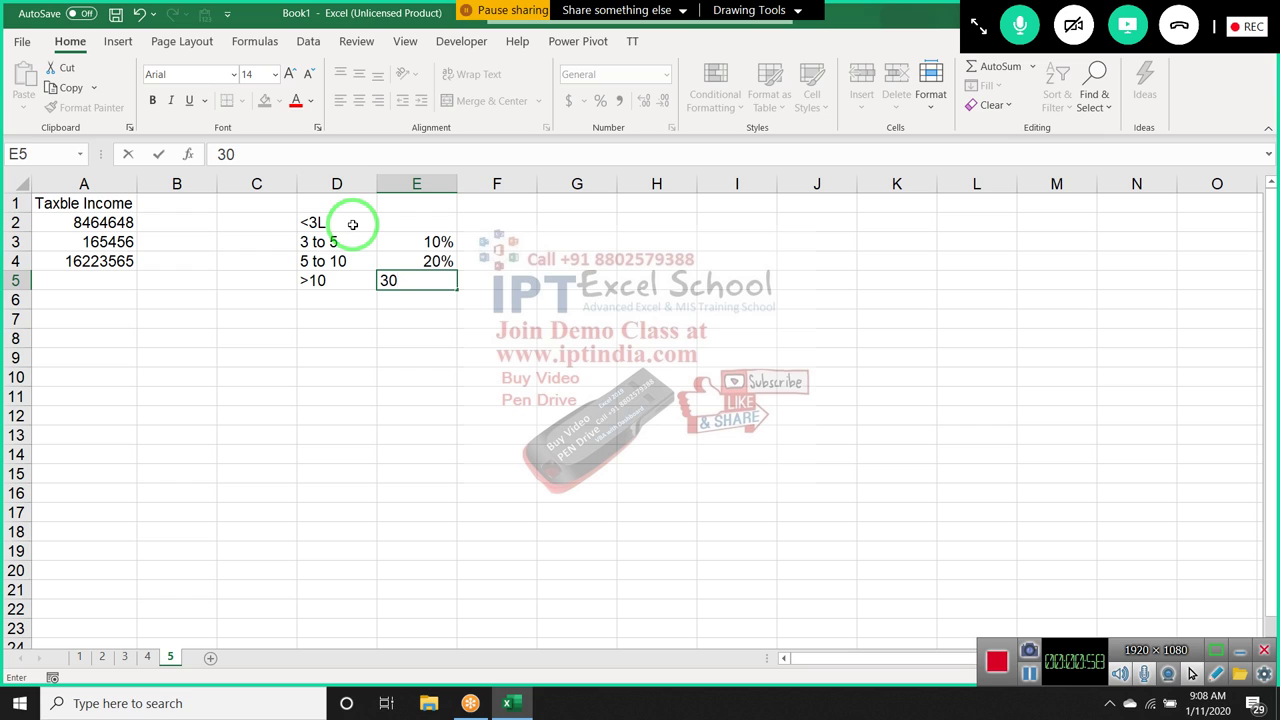
{"action": "key", "text": "Return"}
{"action": "key", "text": "Up"}
{"action": "key", "text": "Up"}
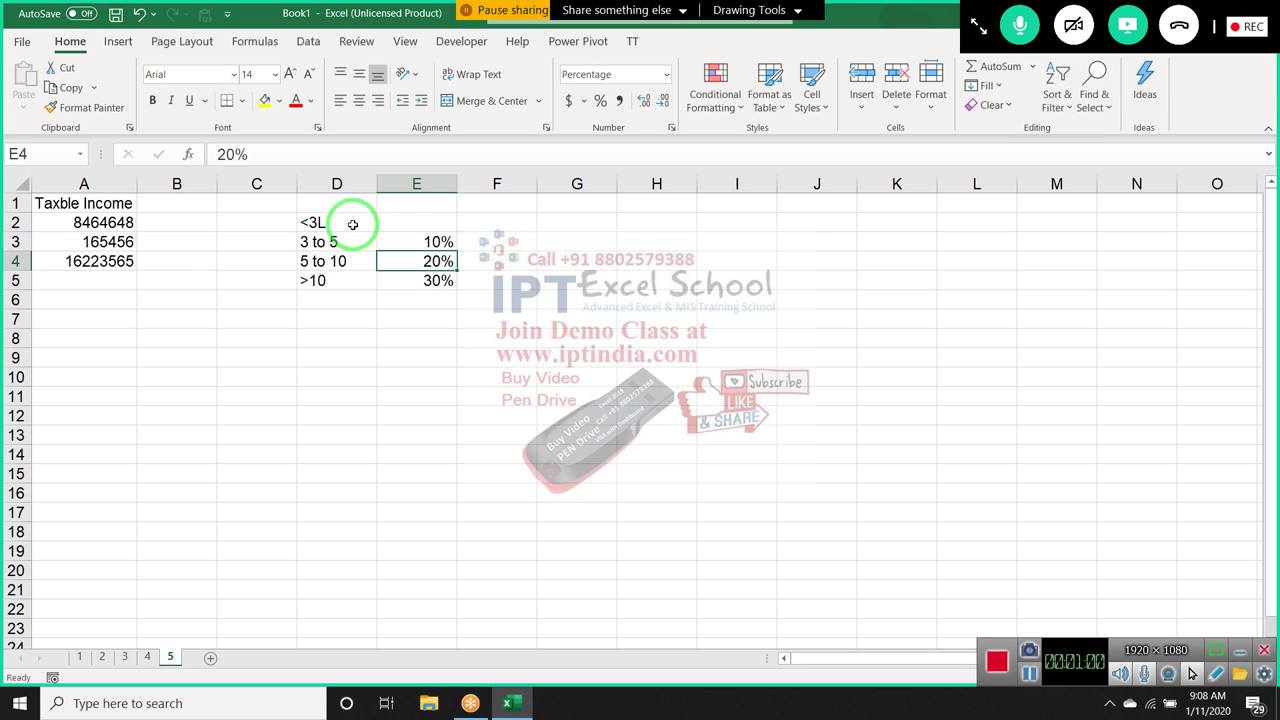
{"action": "key", "text": "Right"}
{"action": "key", "text": "Up"}
{"action": "key", "text": "Up"}
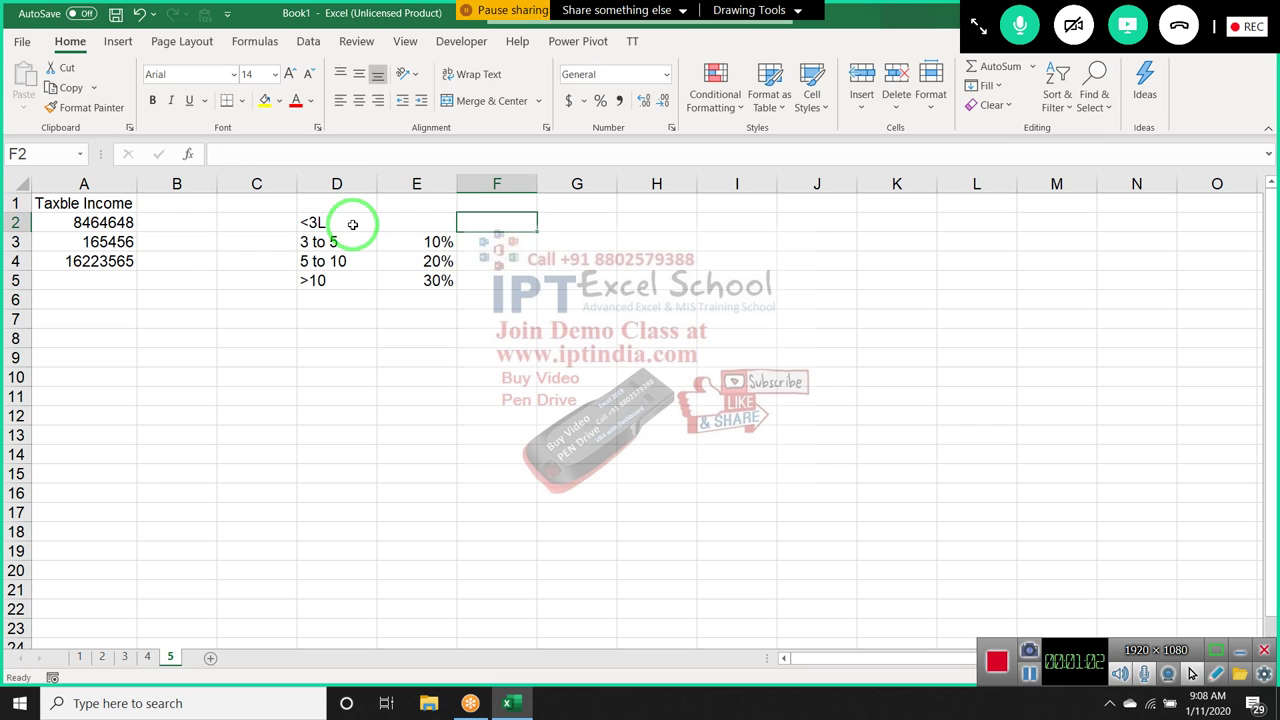
Enter the surcharge condition >1C in F2 and its 1% rate in G2
{"action": "type", "text": "1"}
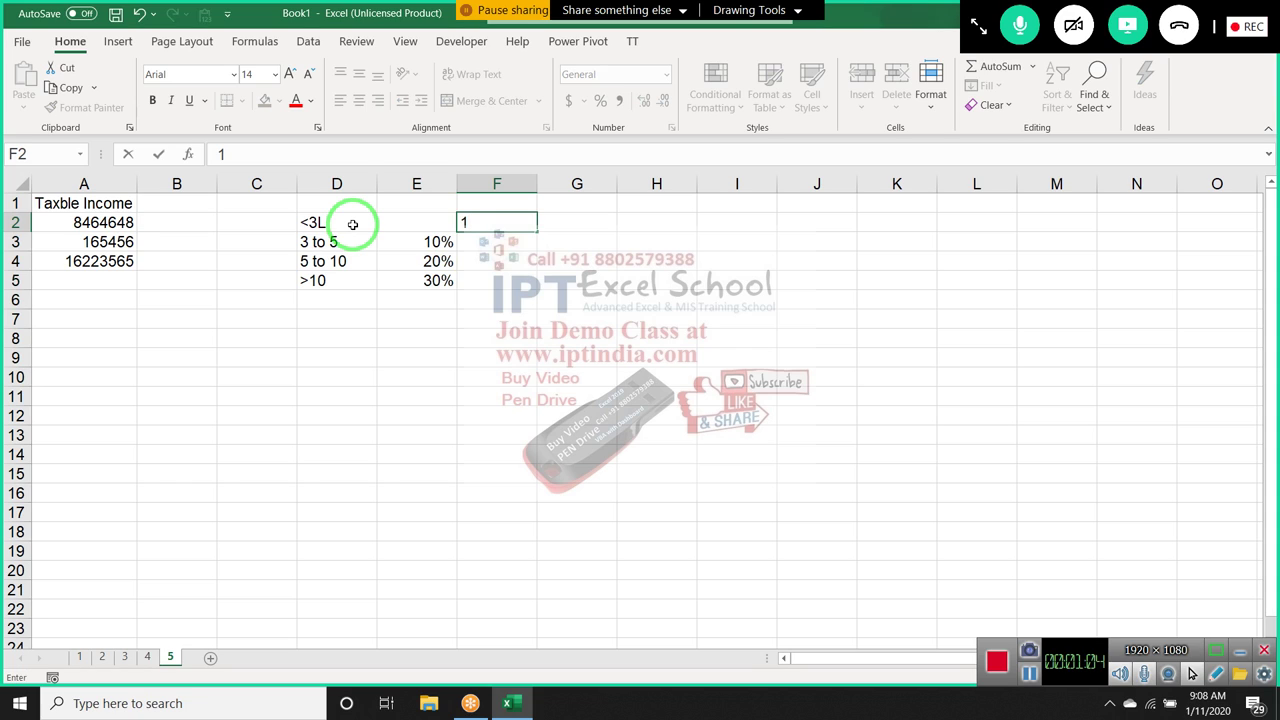
{"action": "type", "text": ">"}
{"action": "key", "text": "BackSpace"}
{"action": "type", "text": "C"}
{"action": "key", "text": "BackSpace"}
{"action": "key", "text": "BackSpace"}
{"action": "type", "text": ">"}
{"action": "type", "text": "1"}
{"action": "type", "text": "C"}
{"action": "key", "text": "Tab"}
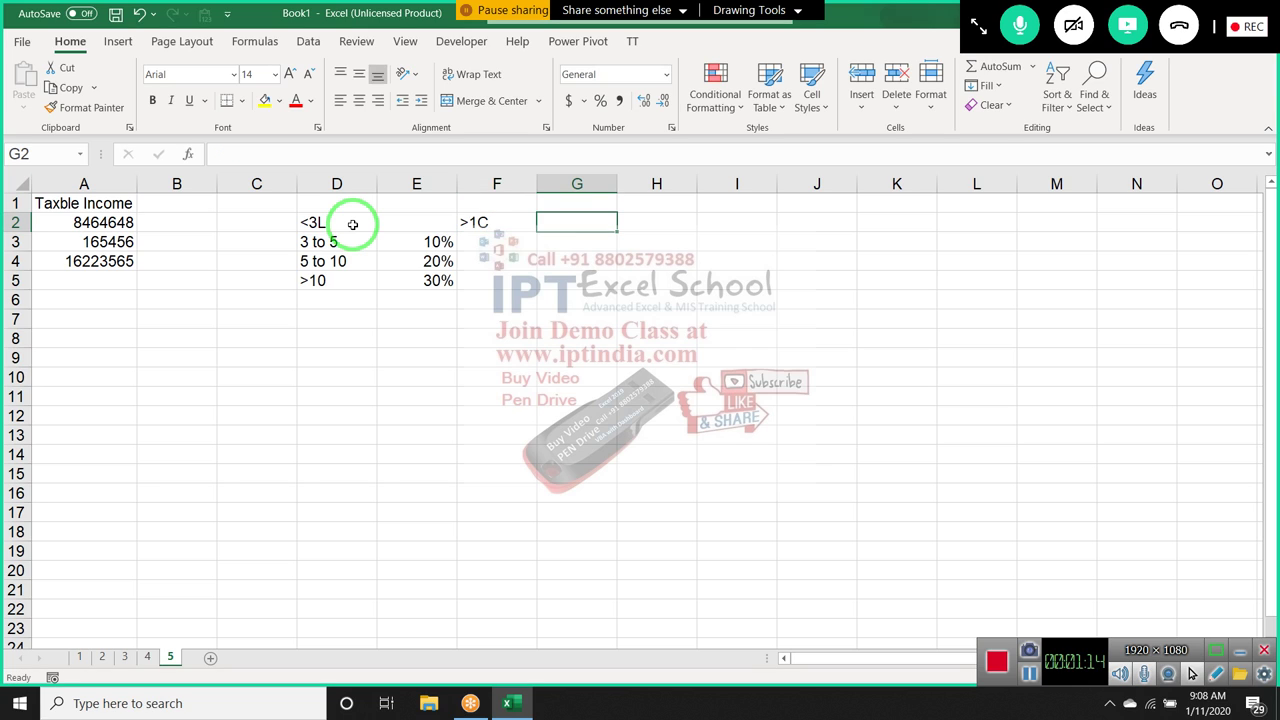
{"action": "type", "text": "1"}
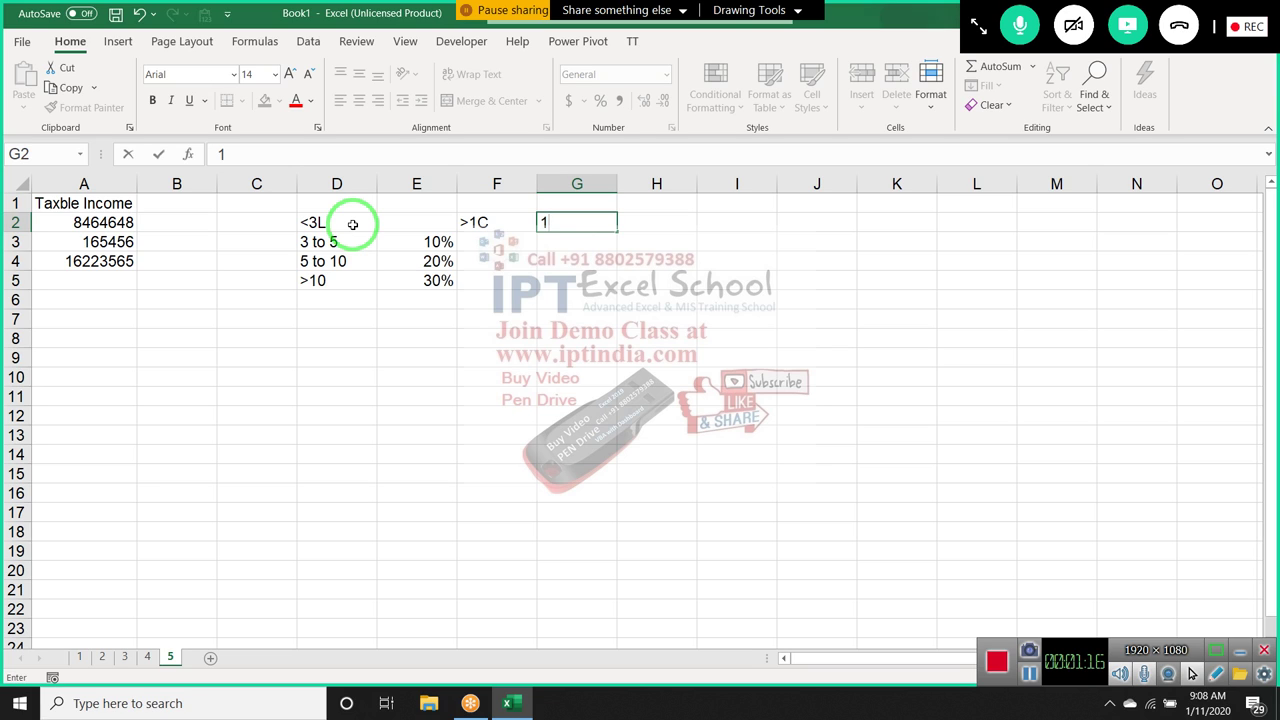
{"action": "type", "text": "%"}
{"action": "key", "text": "Return"}
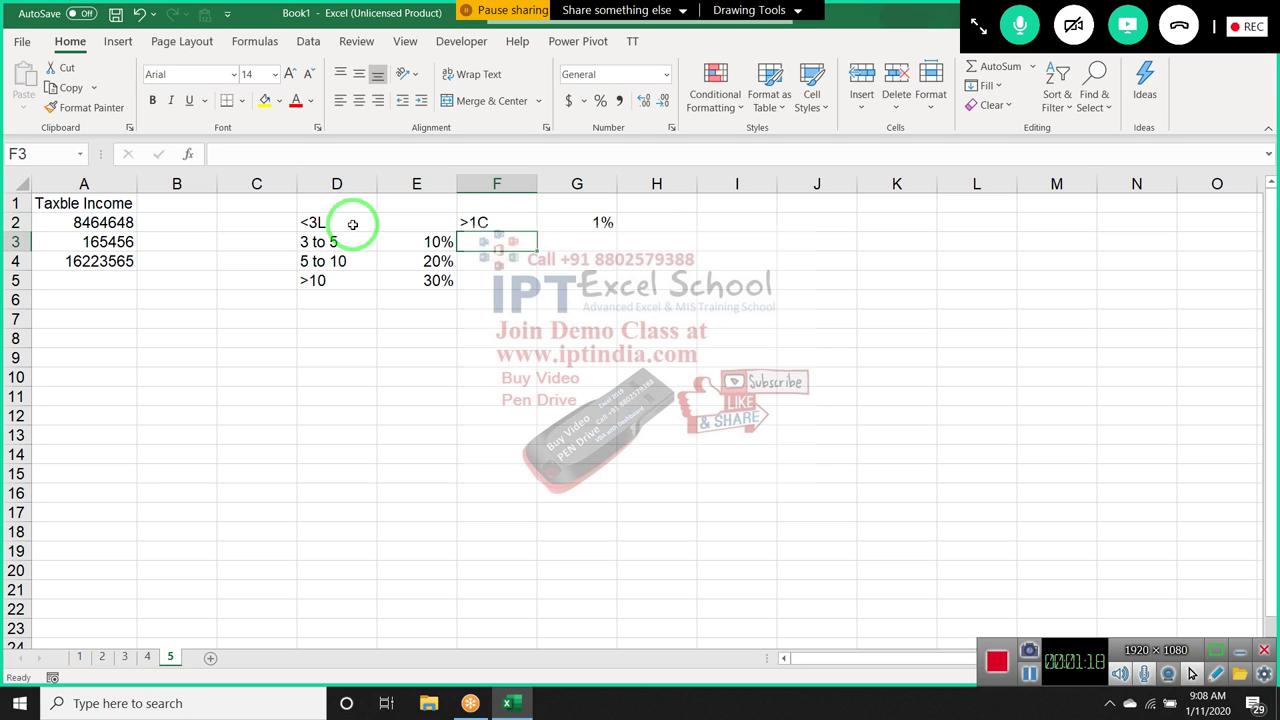
{"action": "key", "text": "Up"}
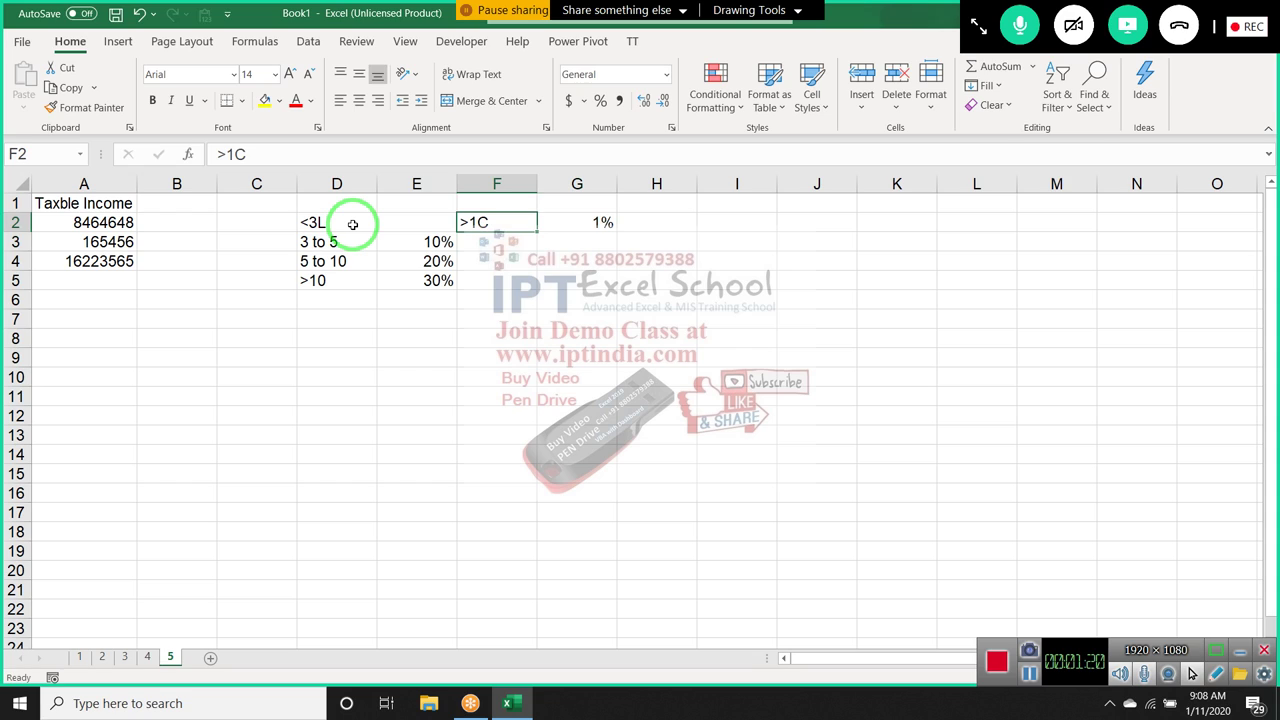
{"action": "key", "text": "Down"}
{"action": "key", "text": "Down"}
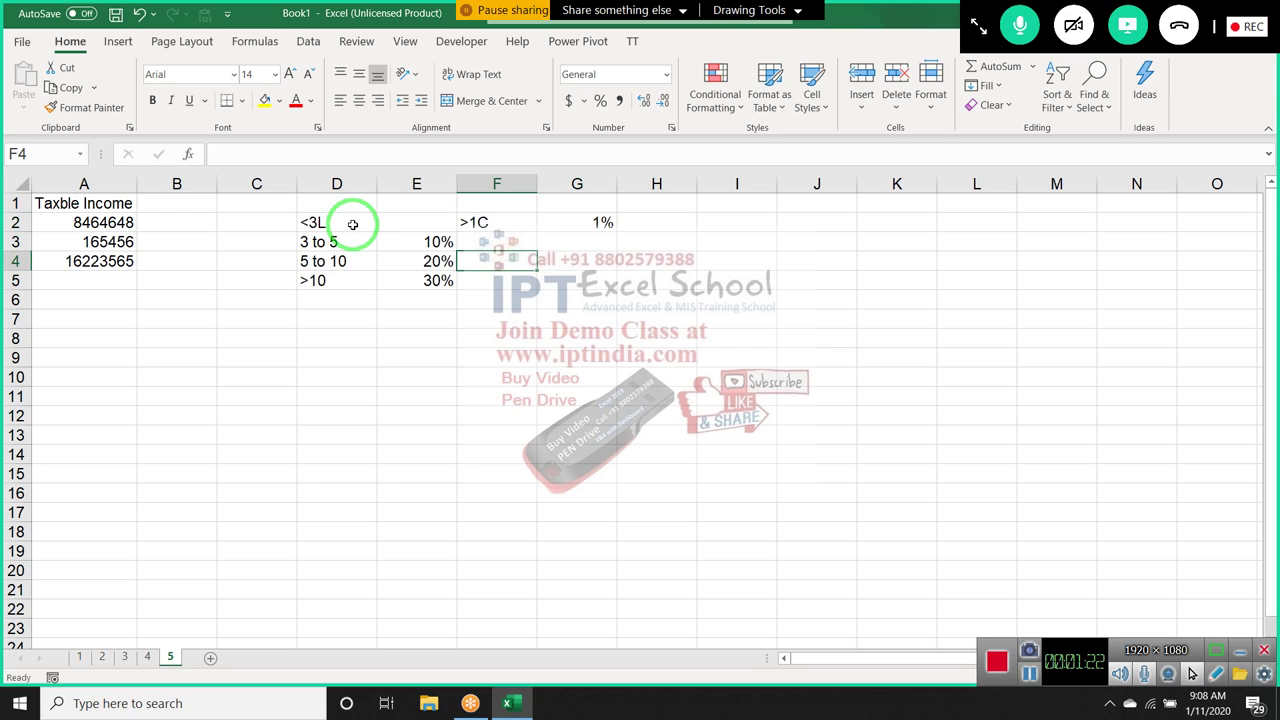
{"action": "key", "text": "Left"}
{"action": "key", "text": "Left"}
{"action": "key", "text": "Left"}
{"action": "key", "text": "Left"}
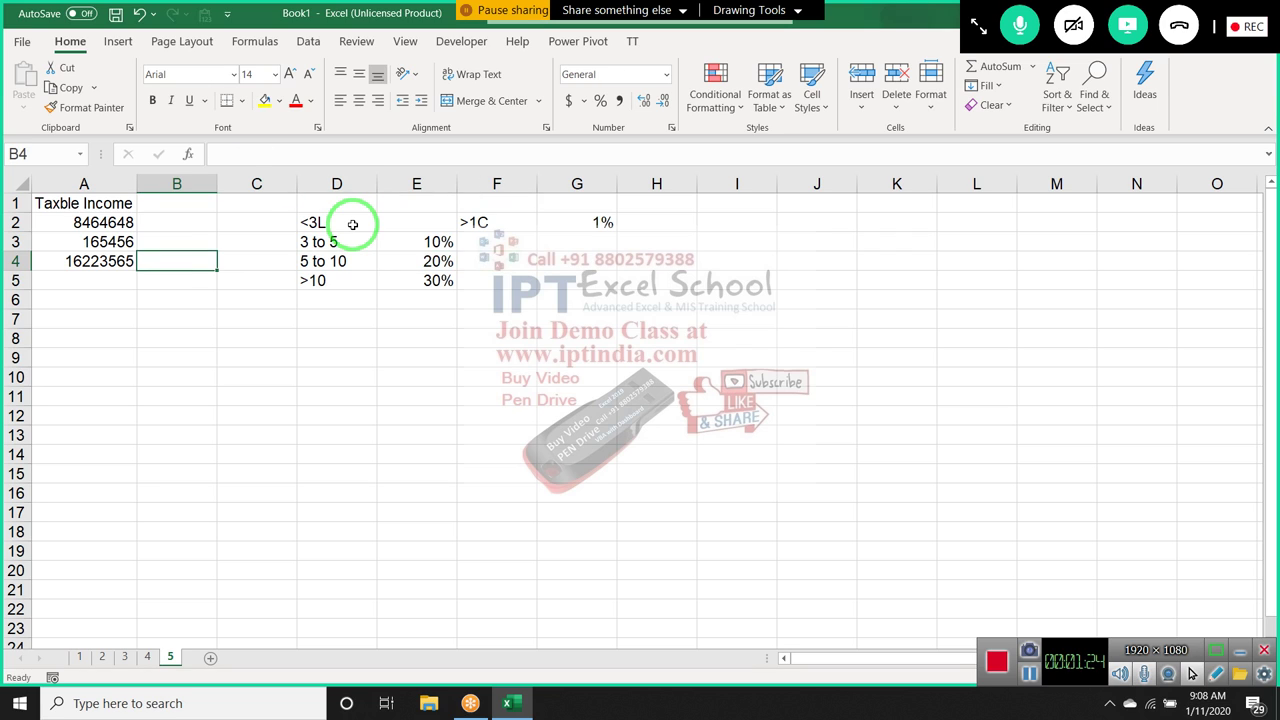
Type the worked example 5L in D7 and 5*10% in E7
{"action": "key", "text": "Up"}
{"action": "key", "text": "Up"}
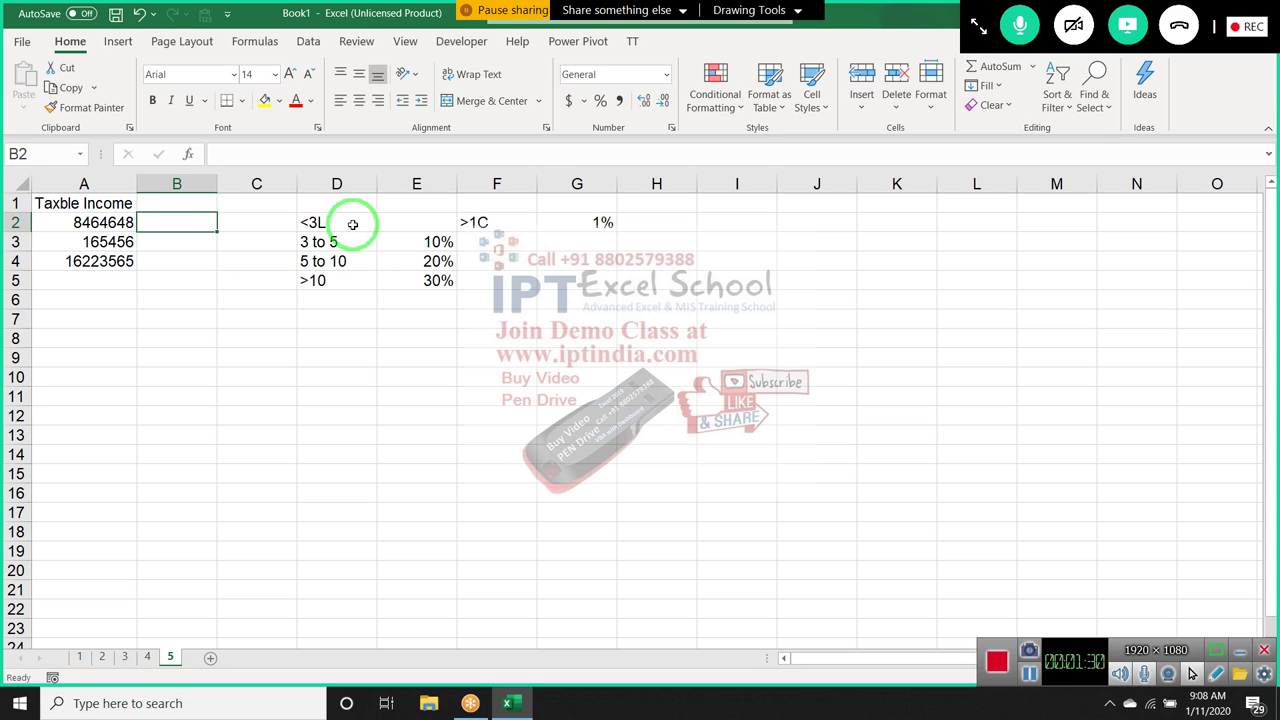
{"action": "key", "text": "Down"}
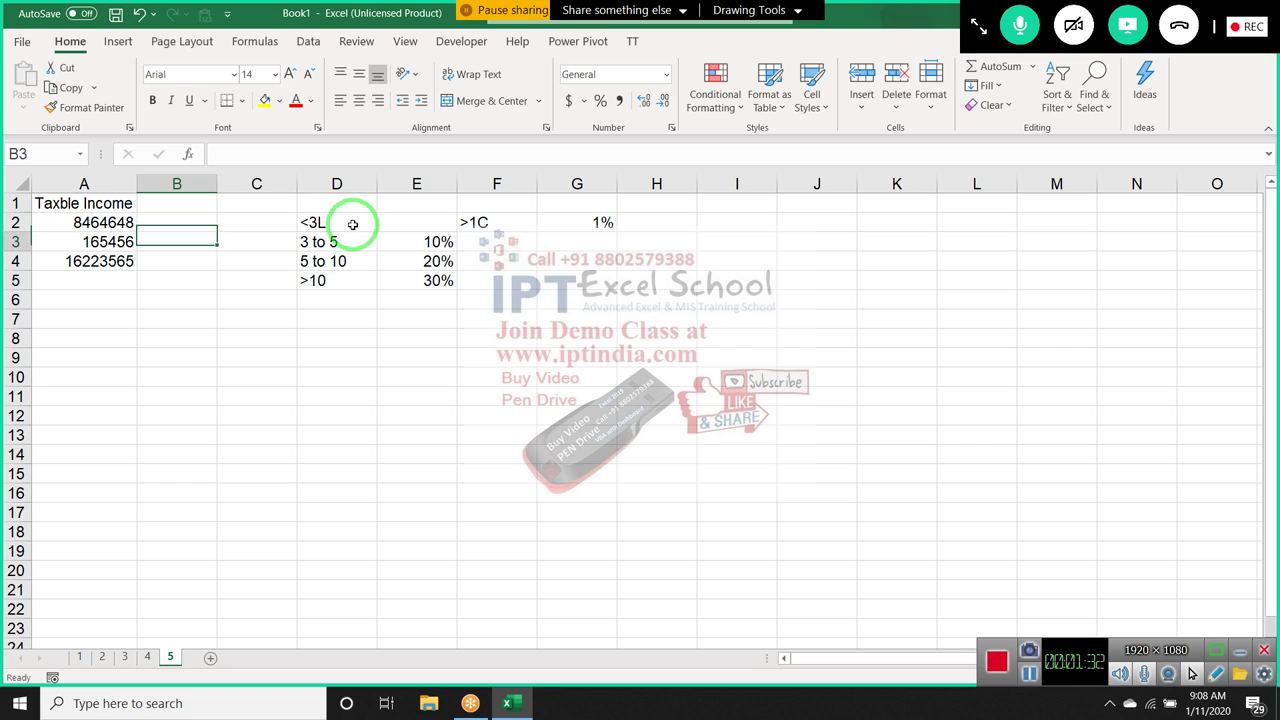
{"action": "key", "text": "Down"}
{"action": "key", "text": "Down"}
{"action": "key", "text": "Down"}
{"action": "key", "text": "Down"}
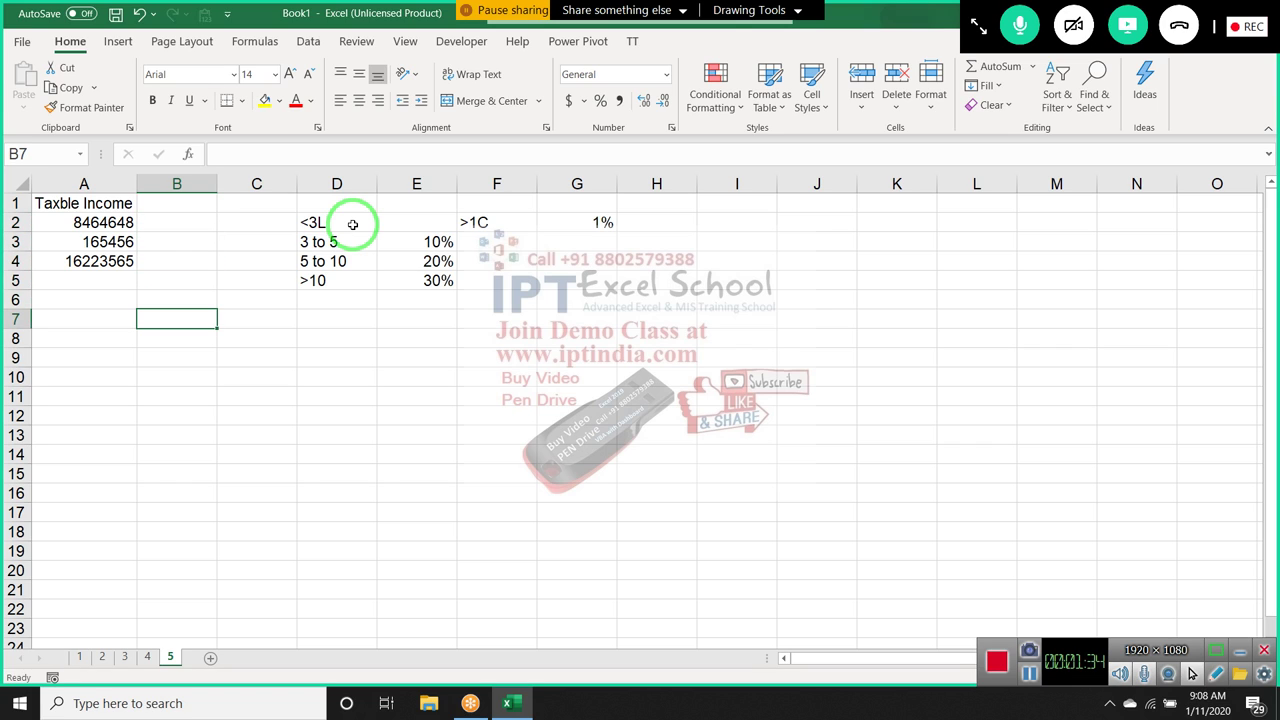
{"action": "key", "text": "Right"}
{"action": "key", "text": "Right"}
{"action": "type", "text": "5"}
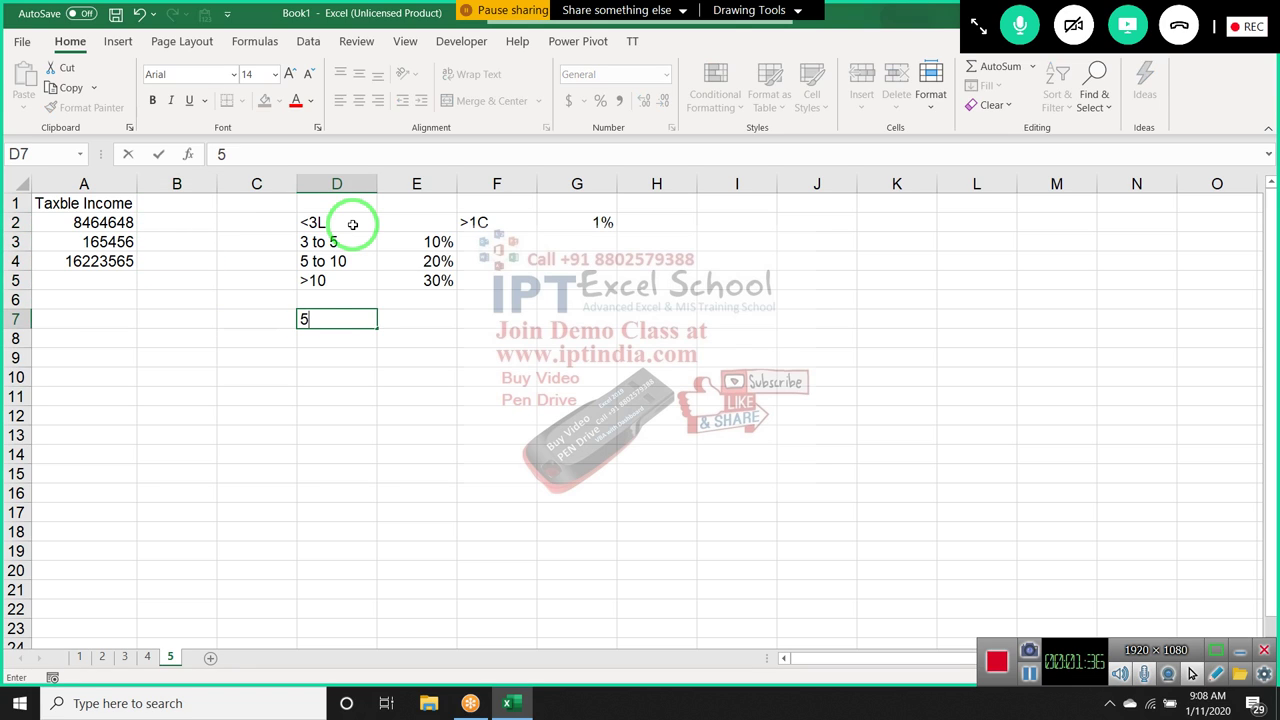
{"action": "type", "text": "L"}
{"action": "key", "text": "Return"}
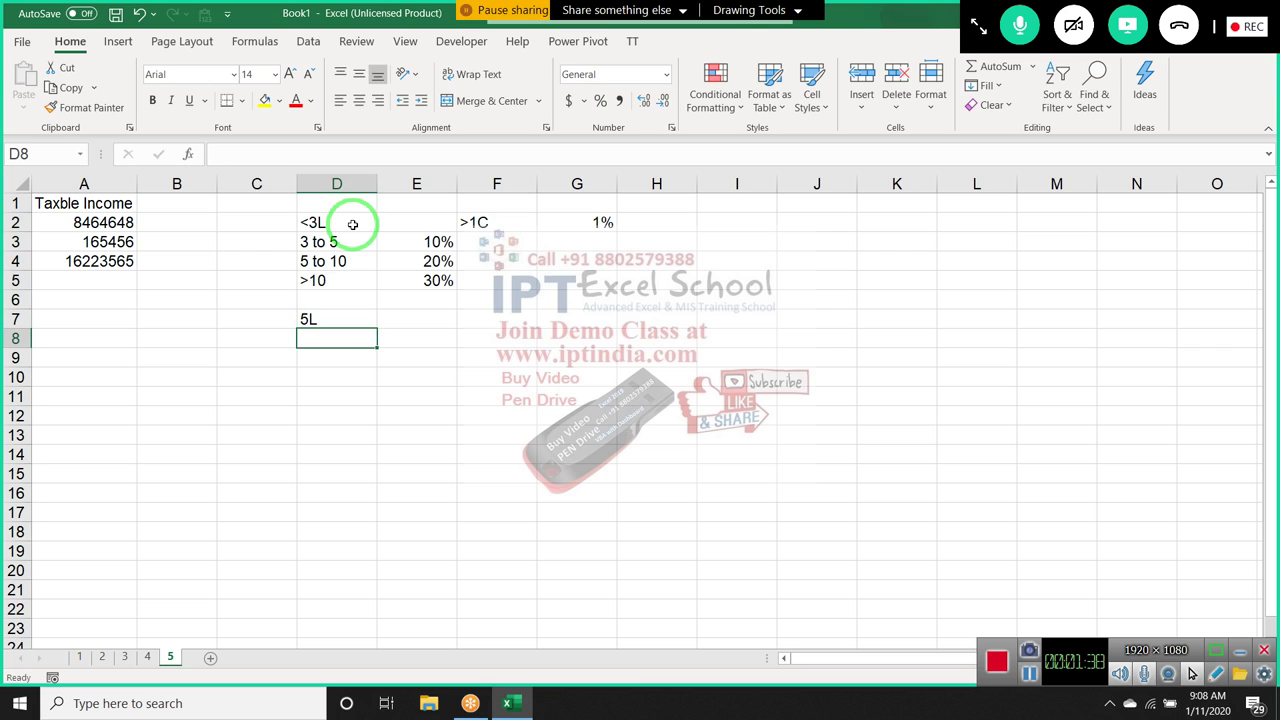
{"action": "key", "text": "Up"}
{"action": "key", "text": "Right"}
{"action": "type", "text": "5*"}
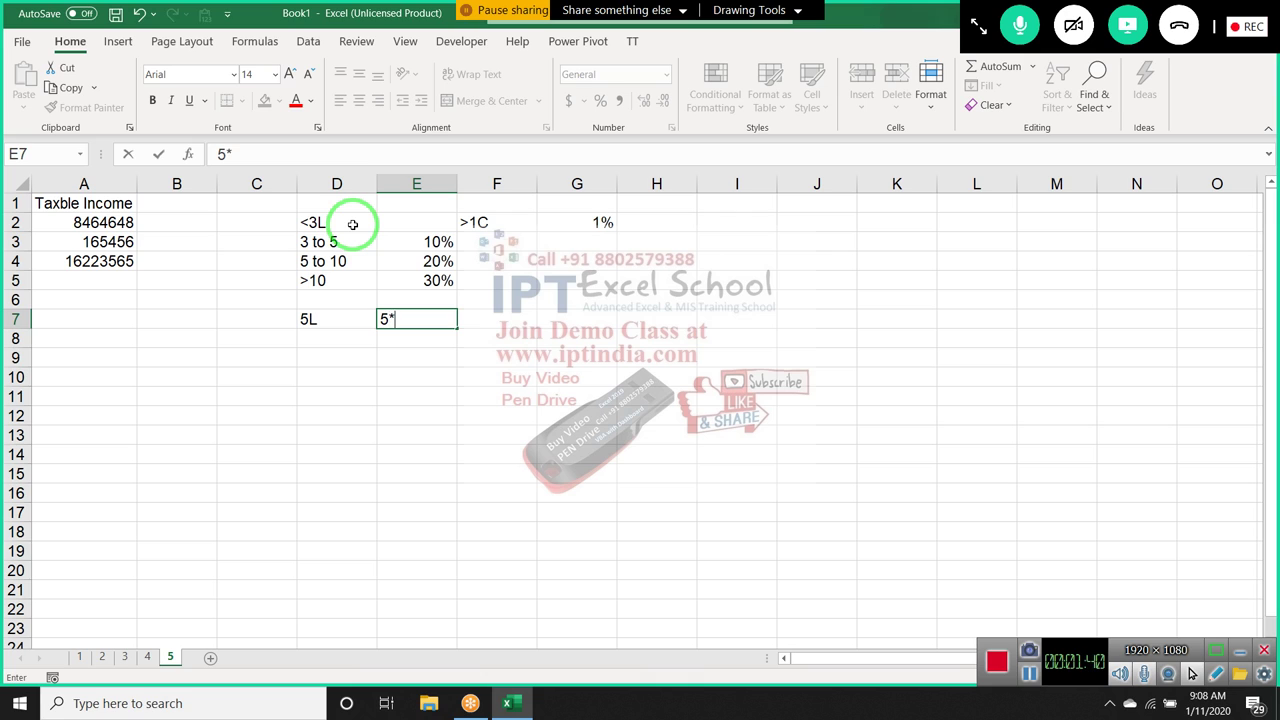
{"action": "type", "text": "10%"}
{"action": "key", "text": "Return"}
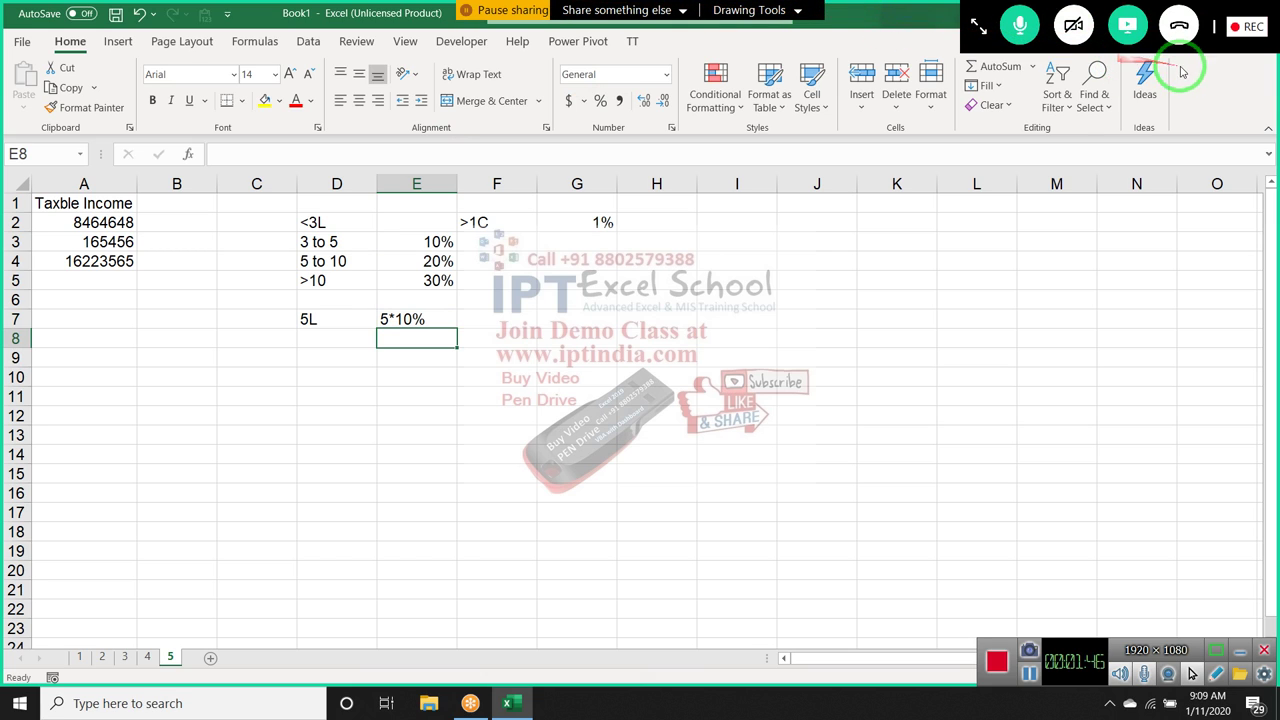
In GoToMeeting, show the People list and mute the one remaining unmuted participant
{"action": "left_click", "coordinate": [352, 351]}
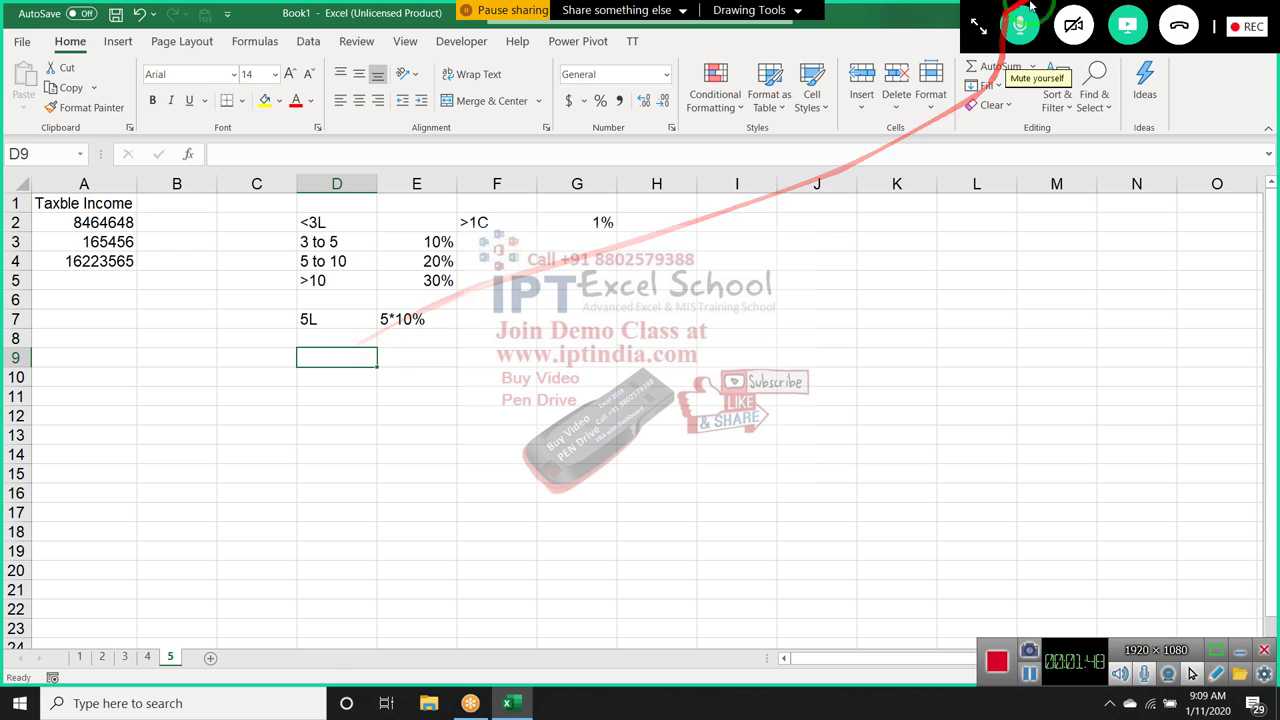
{"action": "left_click", "coordinate": [1248, 27]}
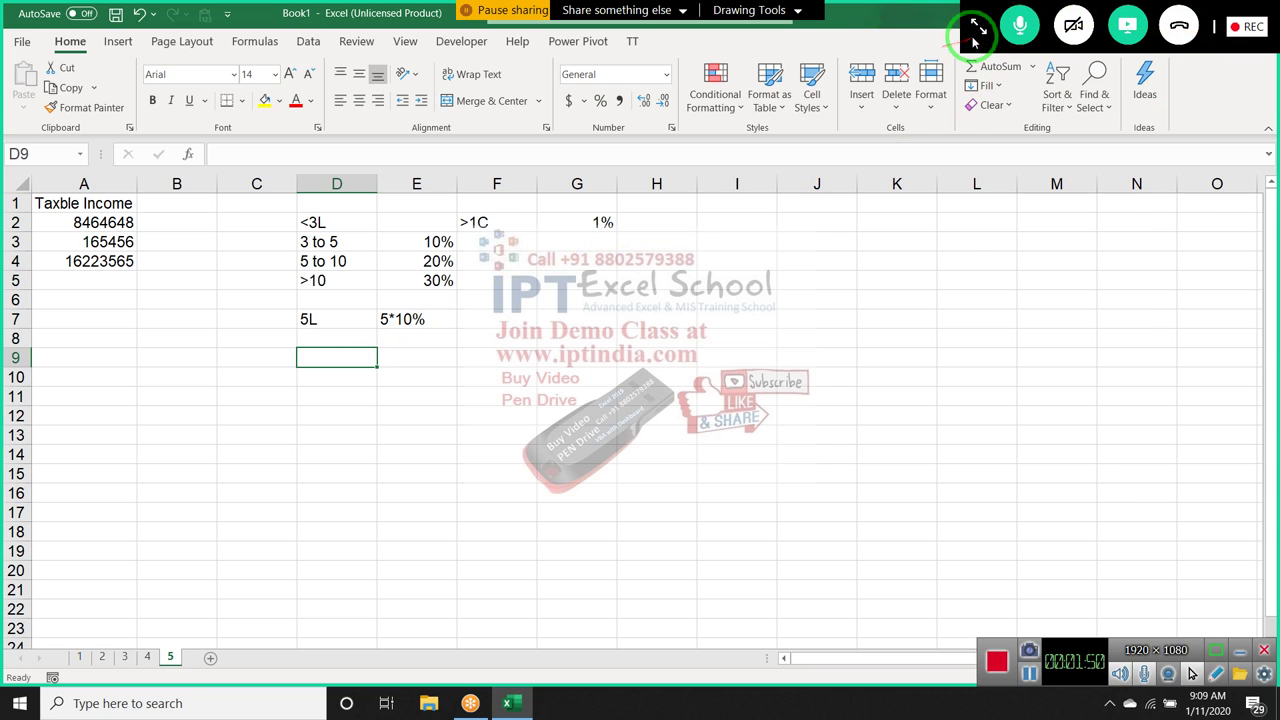
{"action": "left_click", "coordinate": [980, 32]}
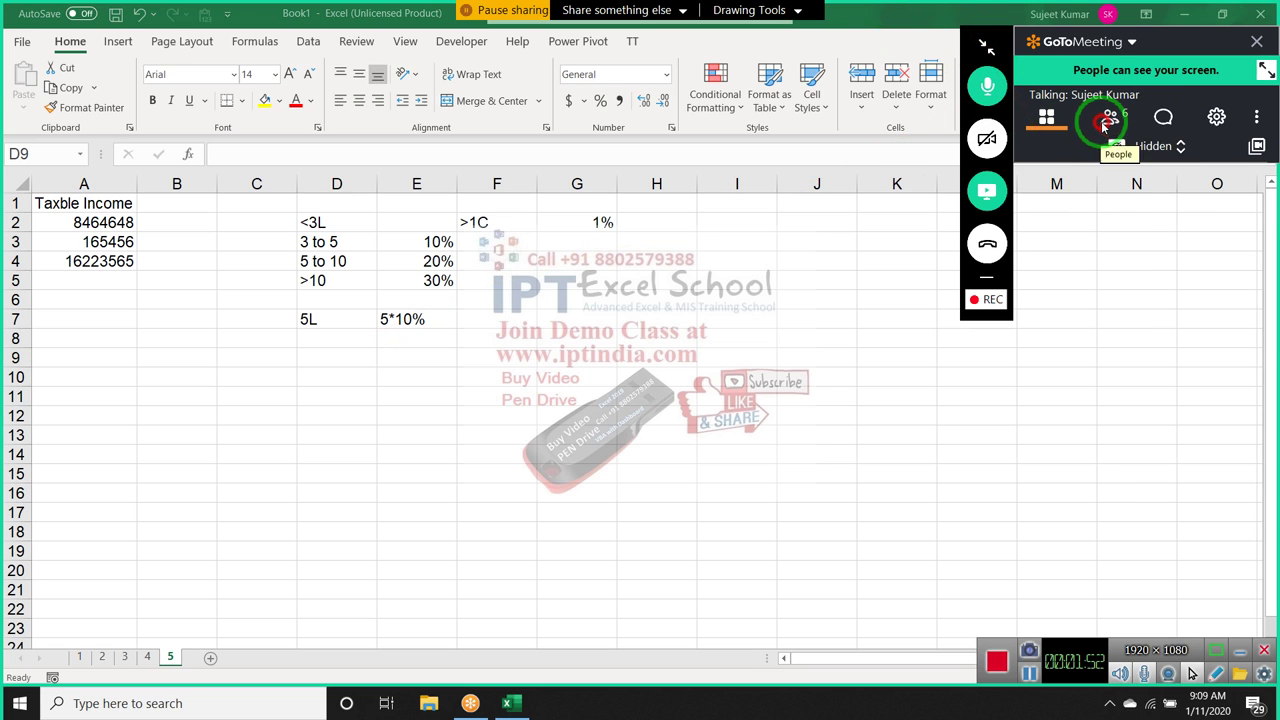
{"action": "left_click", "coordinate": [1110, 117]}
{"action": "left_click", "coordinate": [1221, 388]}
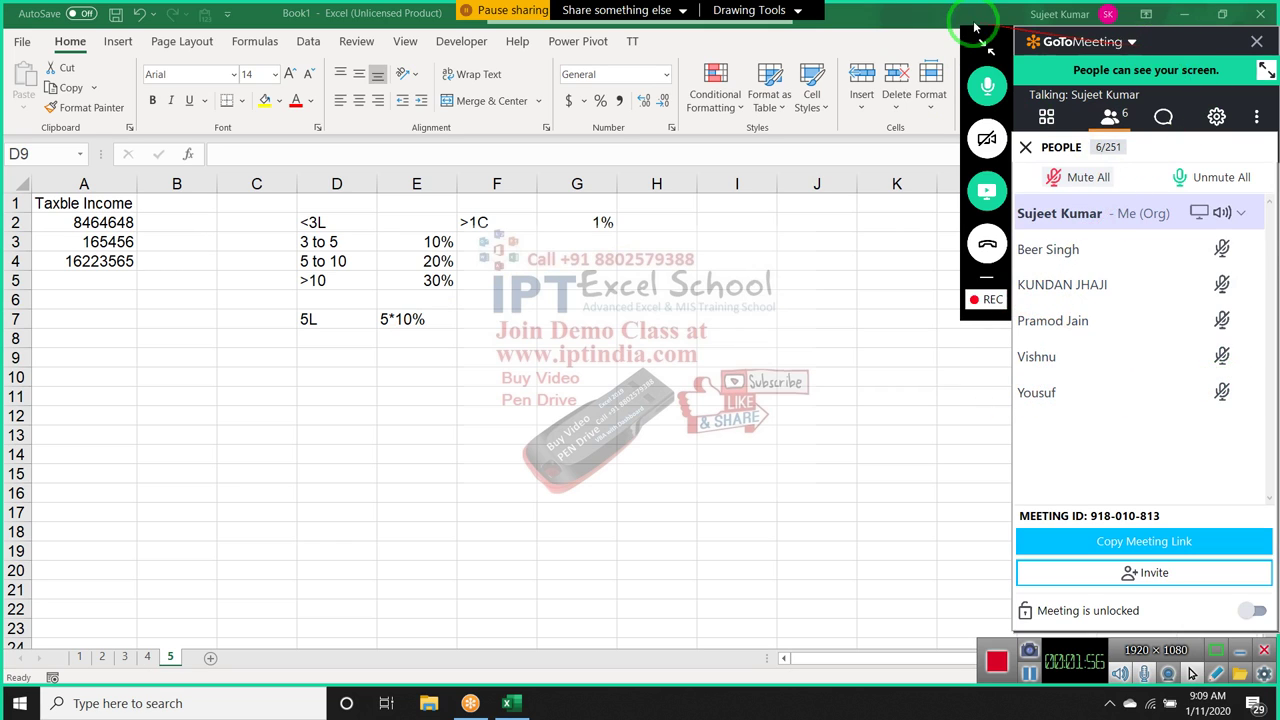
Back in Excel, put 2*10% in F7, replacing the auto-converted date, and 11 in D8
{"action": "left_click", "coordinate": [988, 47]}
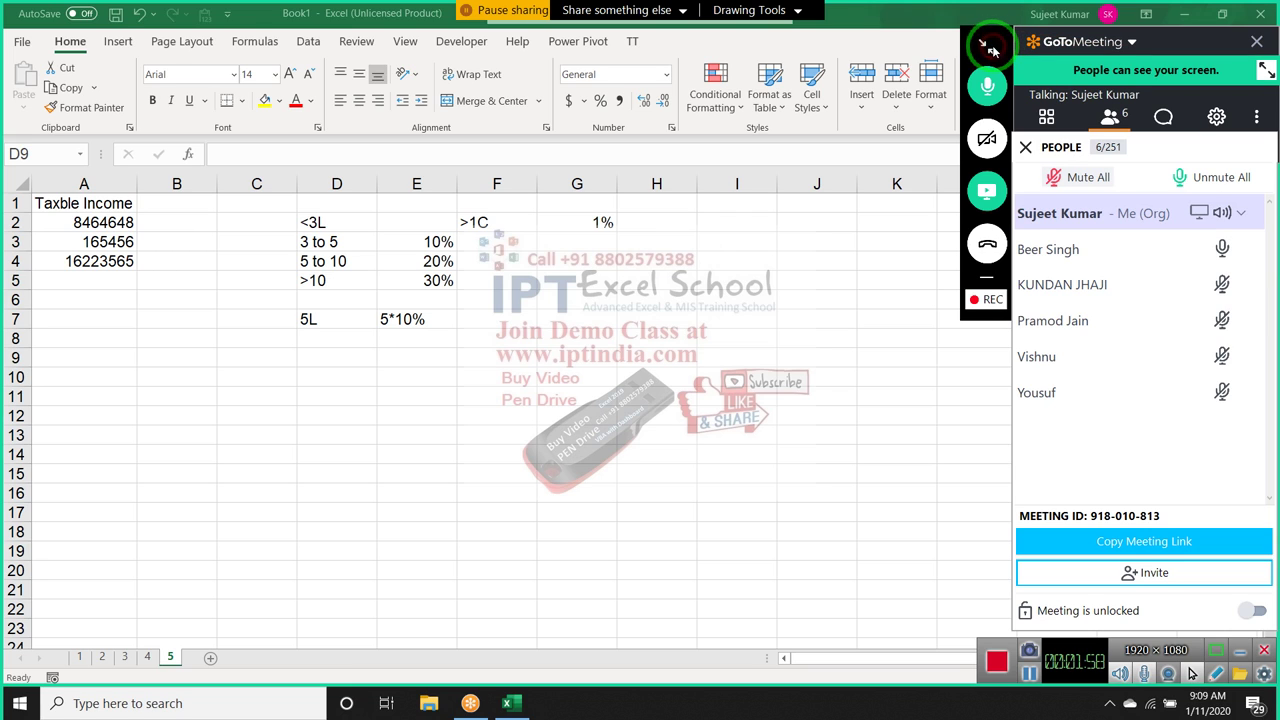
{"action": "left_click", "coordinate": [470, 316]}
{"action": "type", "text": "5"}
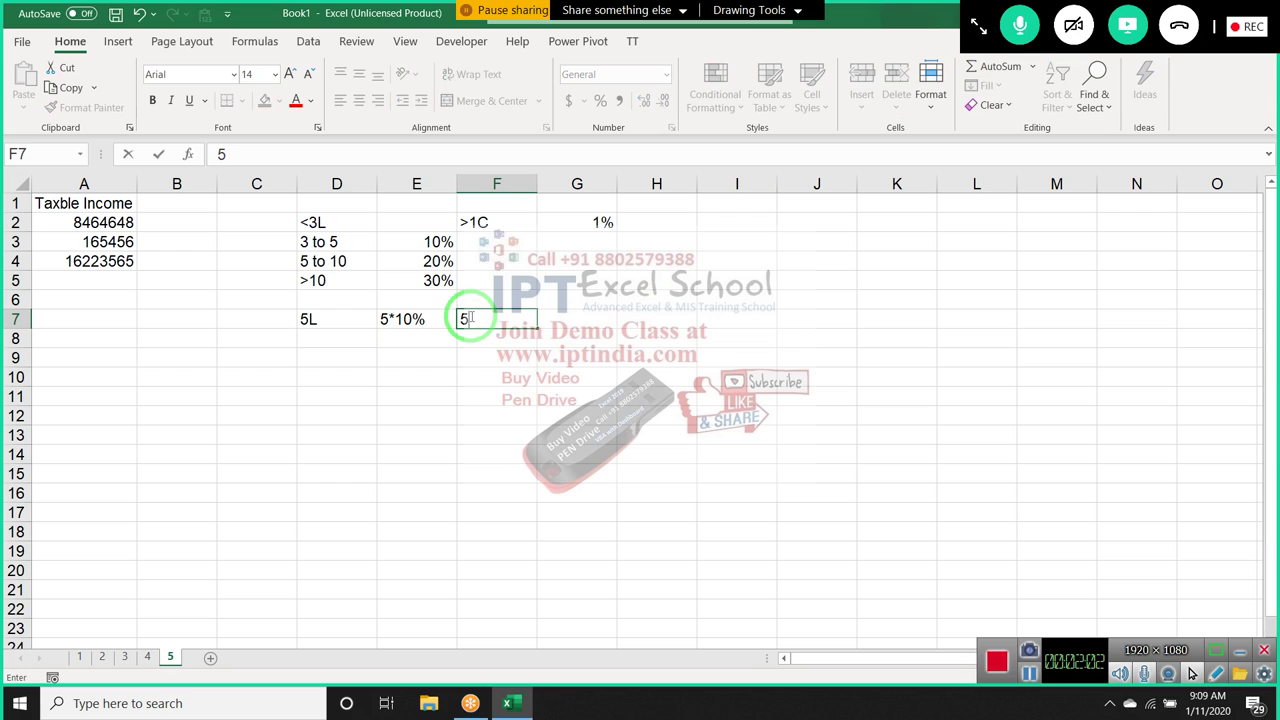
{"action": "type", "text": "-3"}
{"action": "key", "text": "Return"}
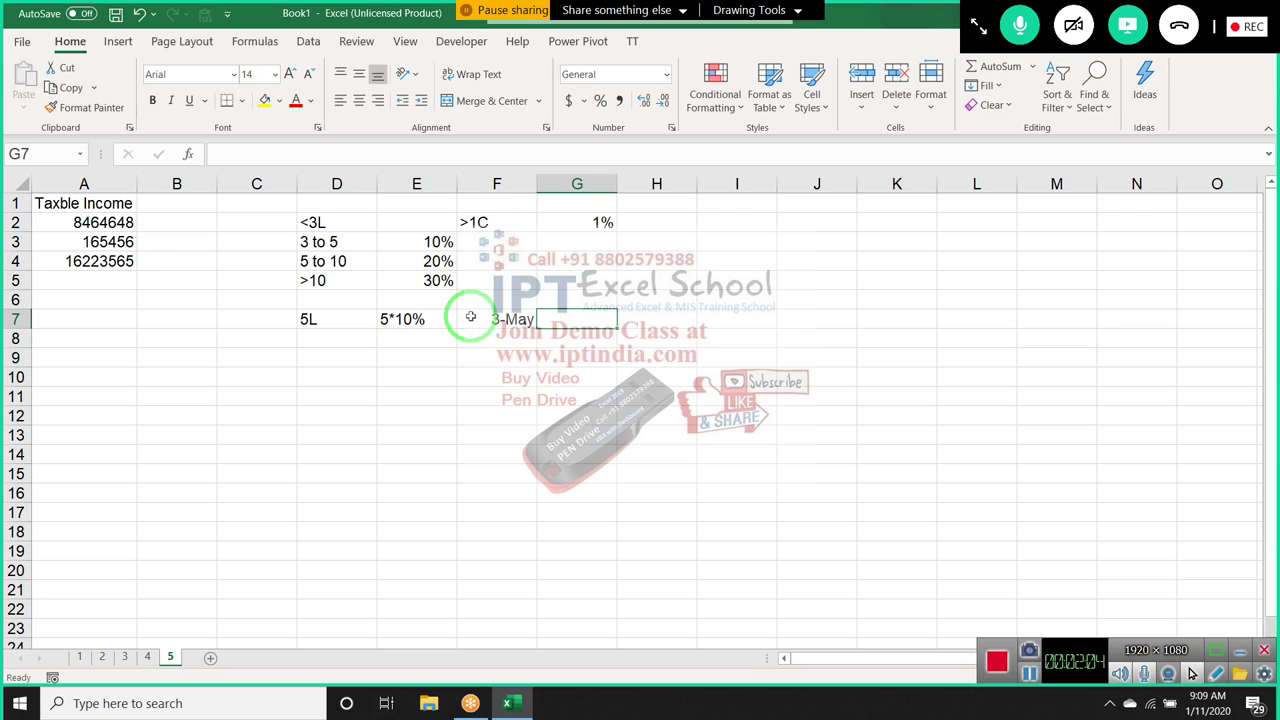
{"action": "key", "text": "Delete"}
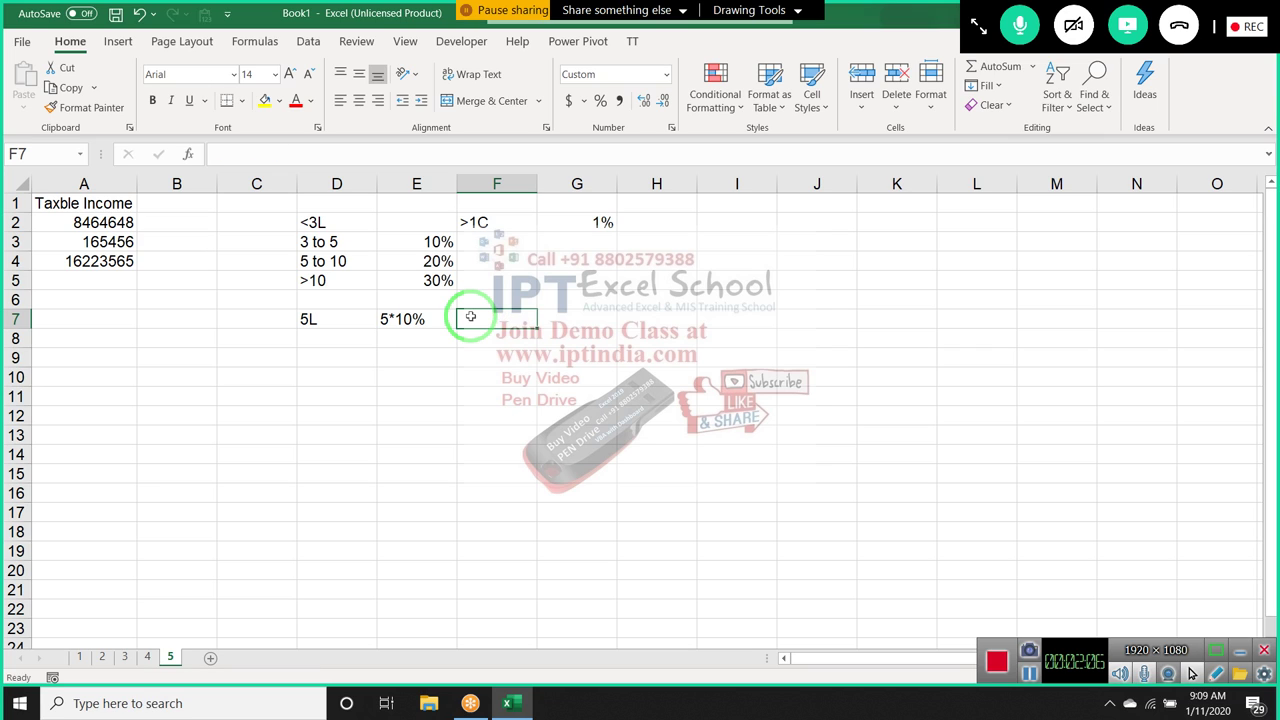
{"action": "type", "text": "2*10"}
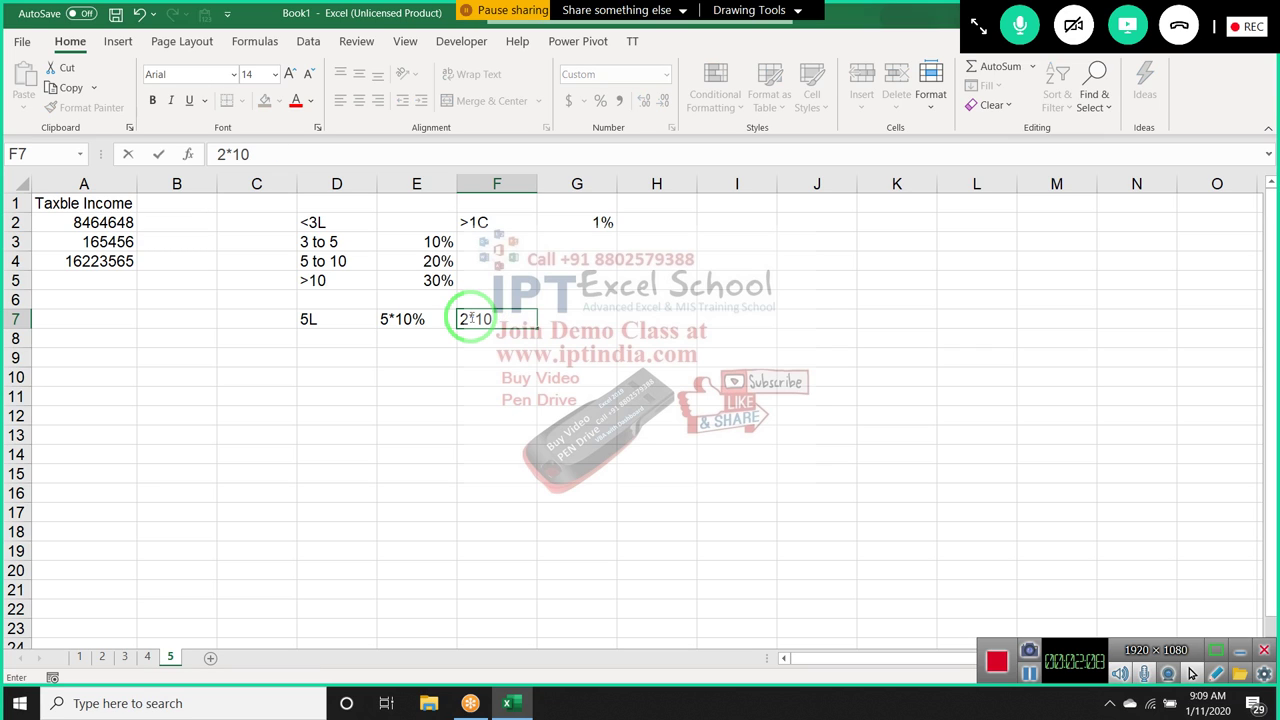
{"action": "type", "text": "%"}
{"action": "key", "text": "Return"}
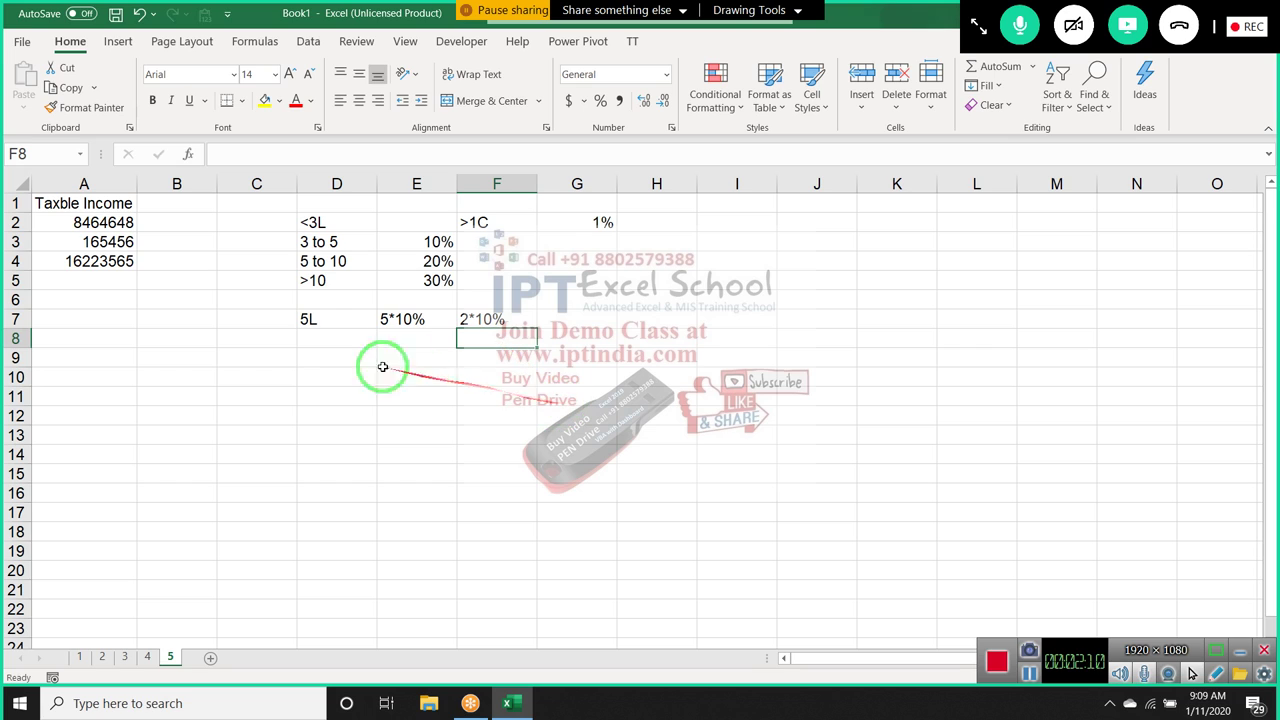
{"action": "left_click", "coordinate": [310, 336]}
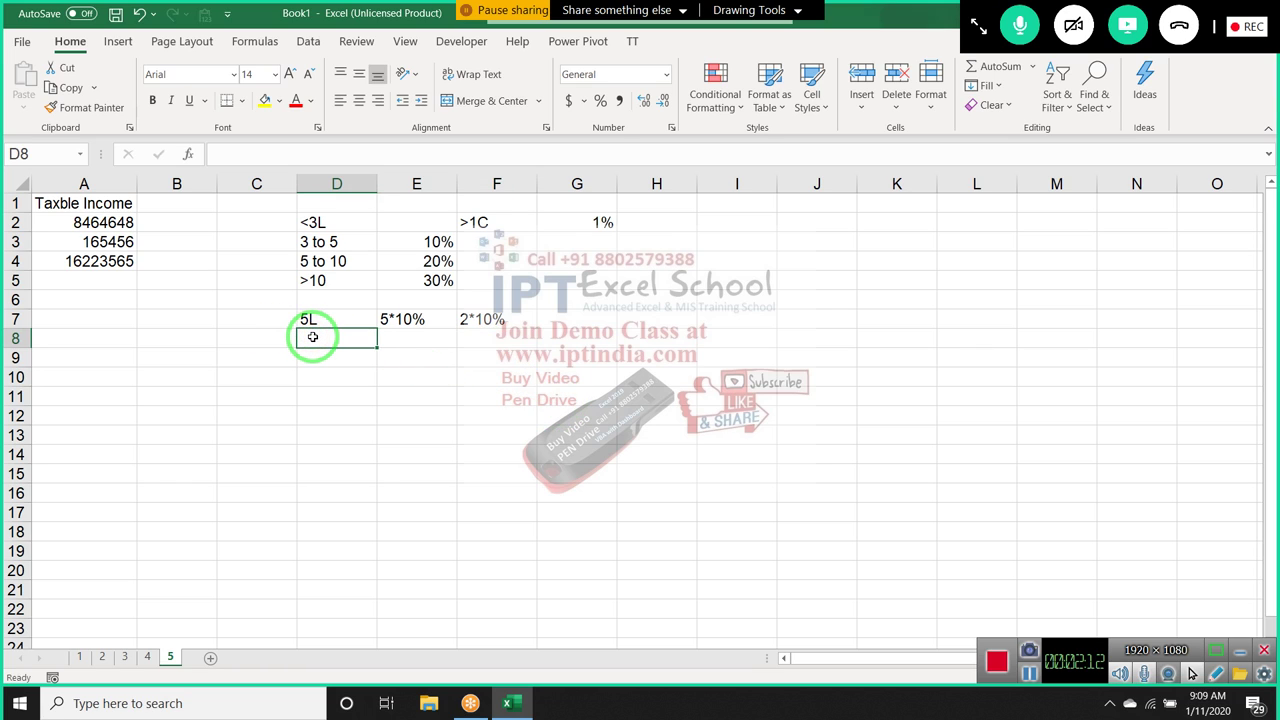
{"action": "type", "text": "11"}
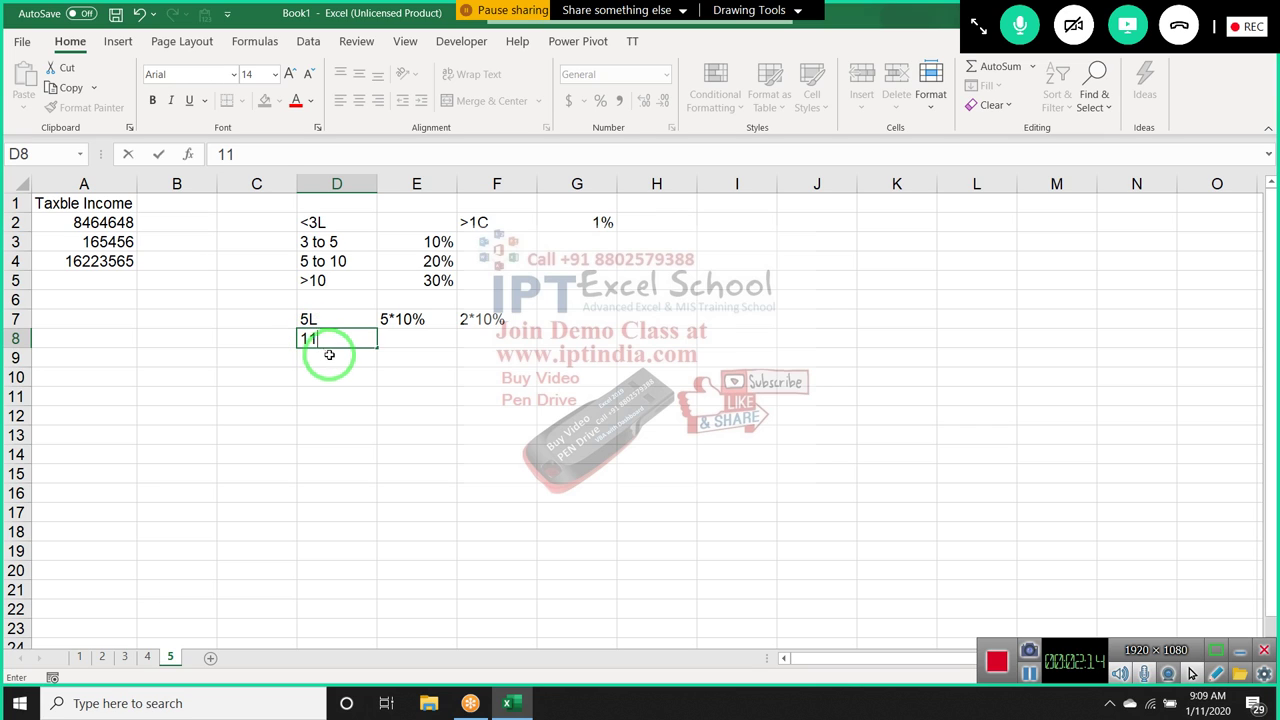
{"action": "left_click", "coordinate": [329, 358]}
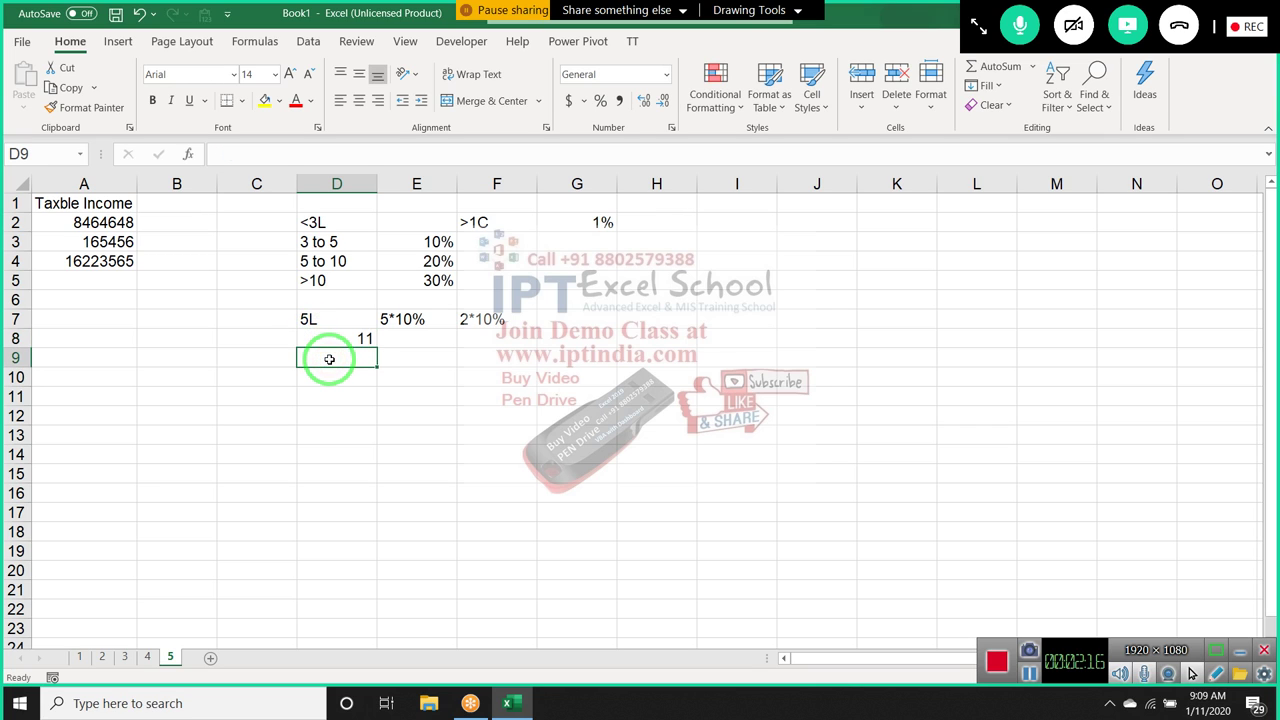
List the slab breakdown 3=0, 2=10%, 5=20% and 1=30% down E8:E11
{"action": "left_click", "coordinate": [383, 340]}
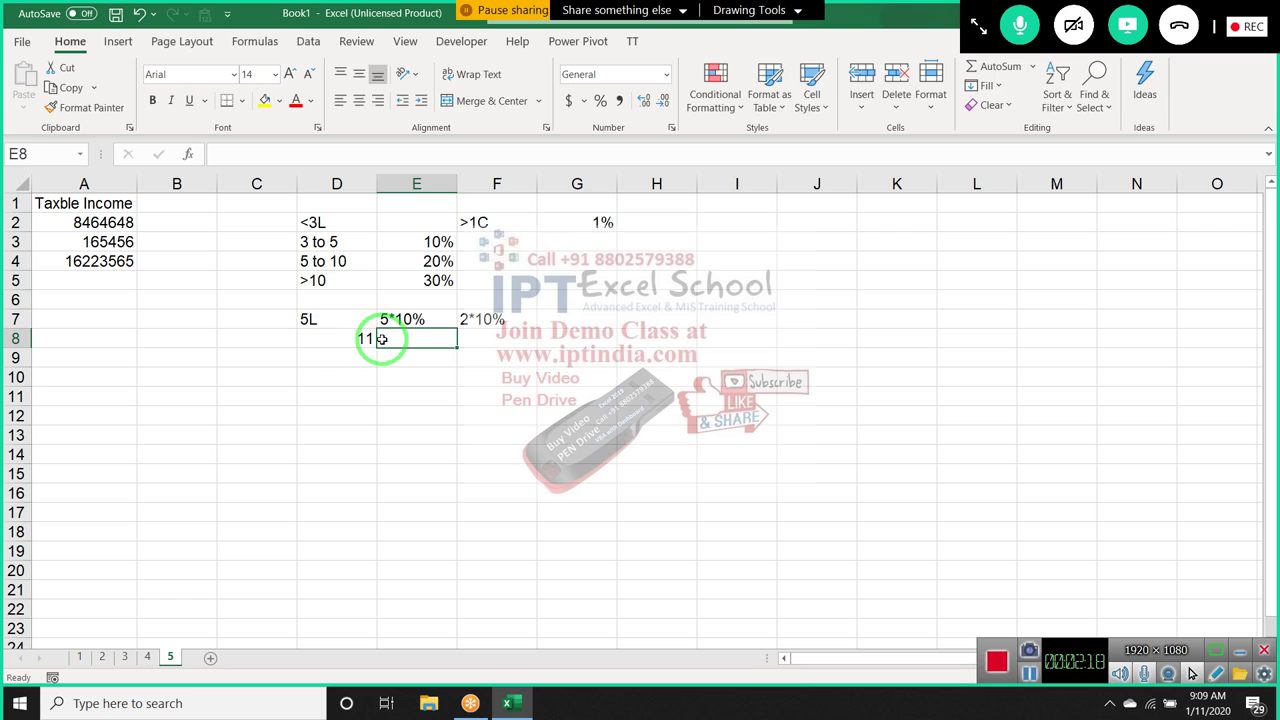
{"action": "type", "text": "3=0"}
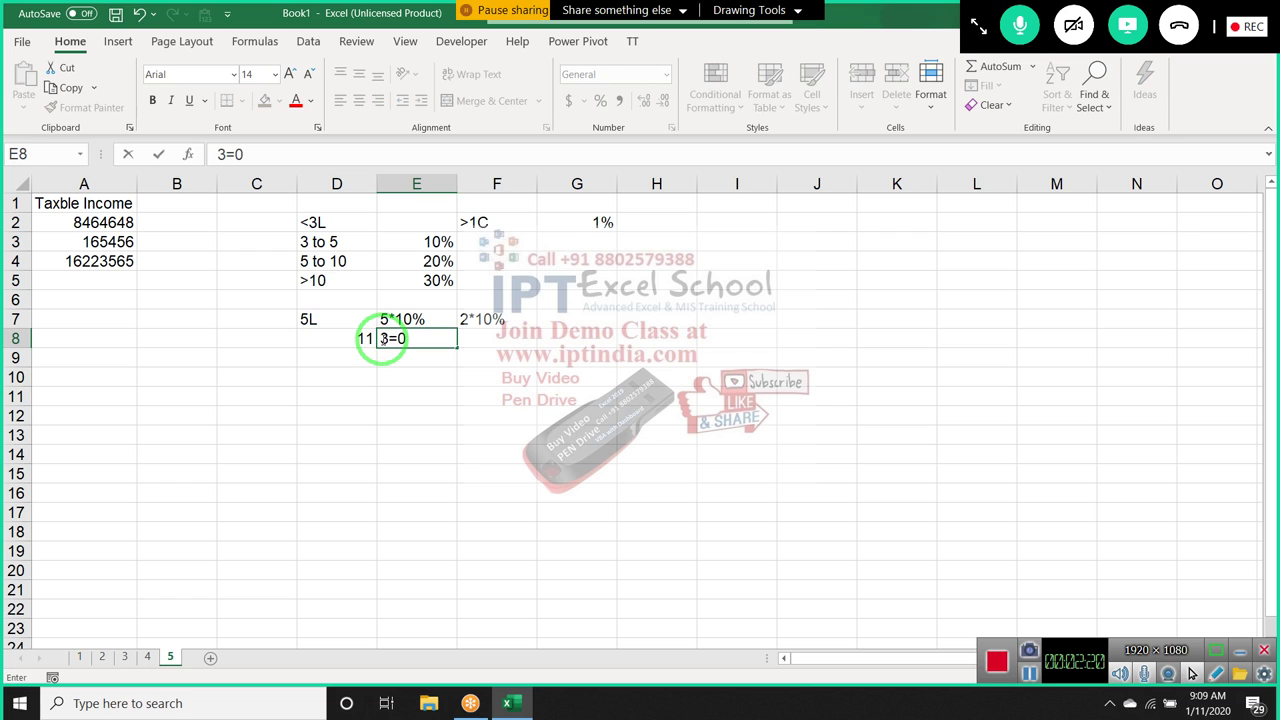
{"action": "key", "text": "Return"}
{"action": "type", "text": "2"}
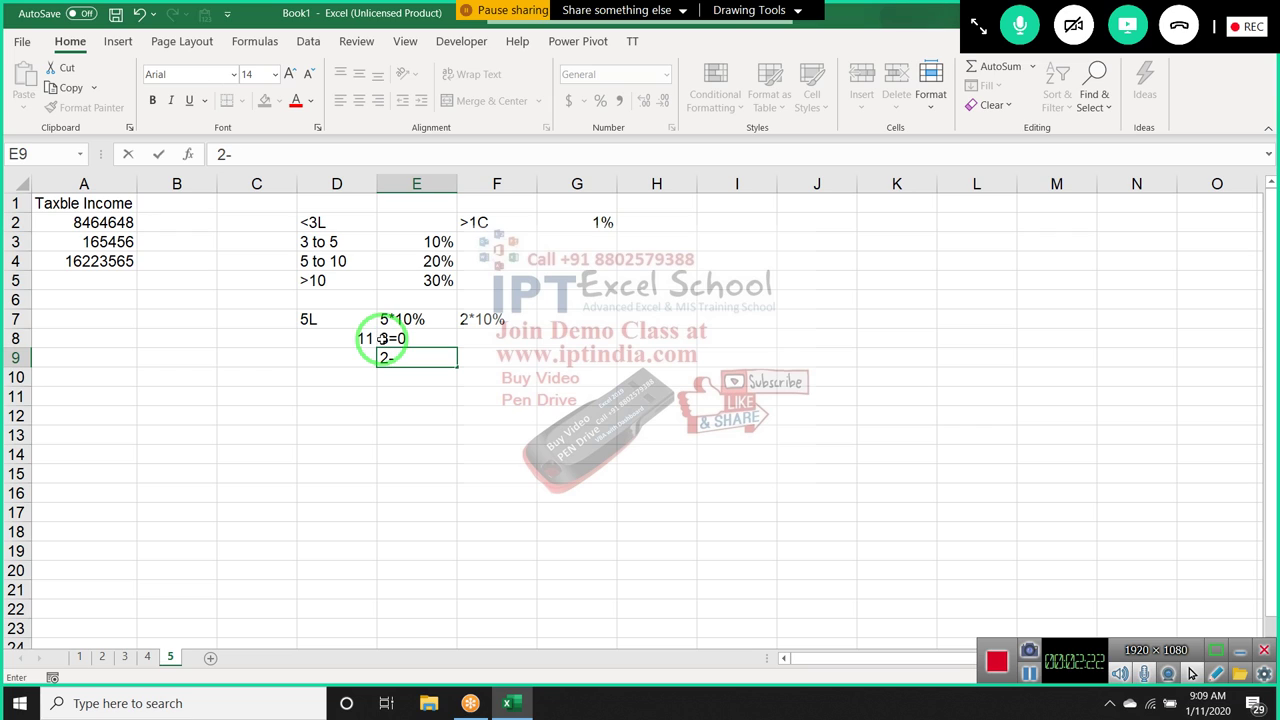
{"action": "type", "text": "="}
{"action": "type", "text": "10%"}
{"action": "key", "text": "Return"}
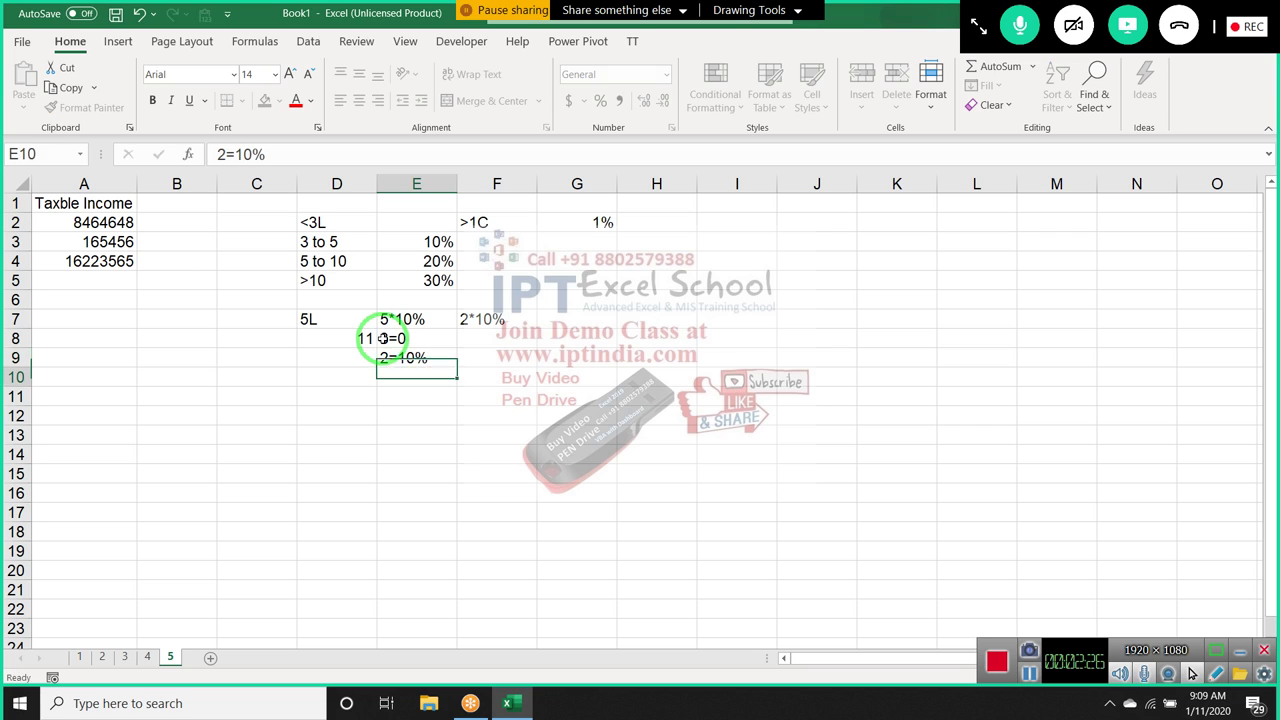
{"action": "type", "text": "5"}
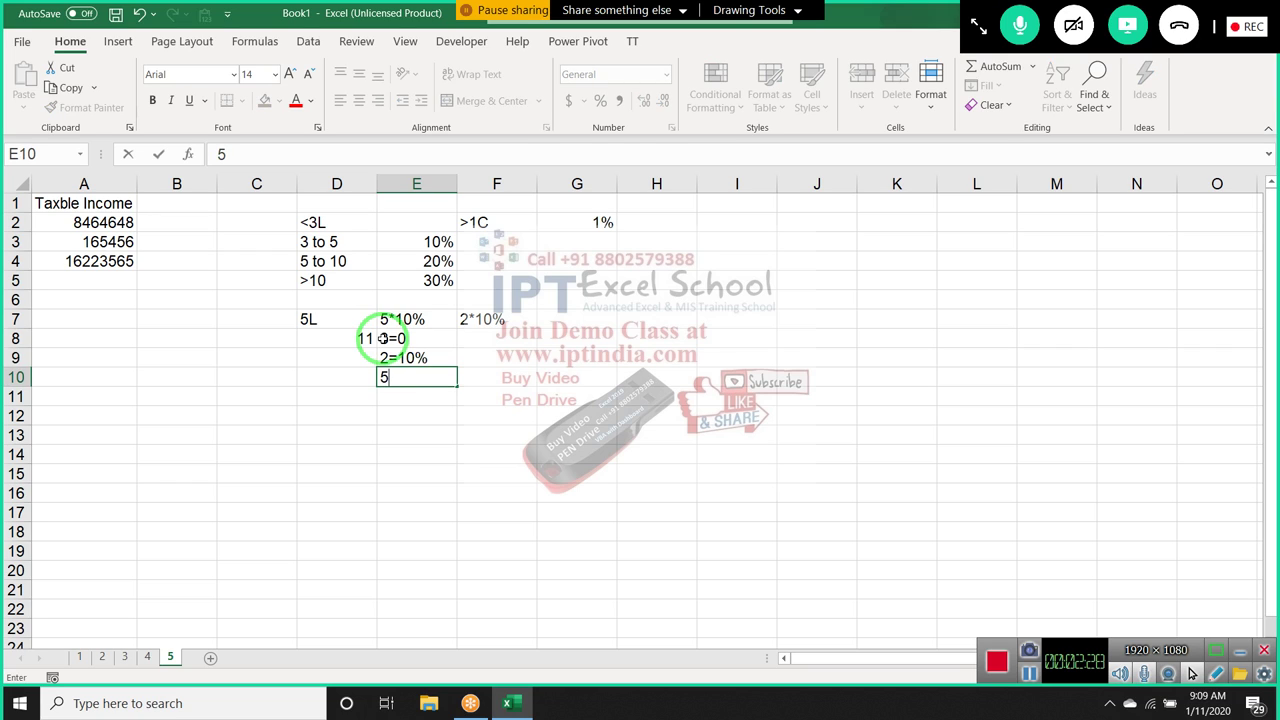
{"action": "type", "text": "=20"}
{"action": "type", "text": "%"}
{"action": "key", "text": "Return"}
{"action": "type", "text": "1"}
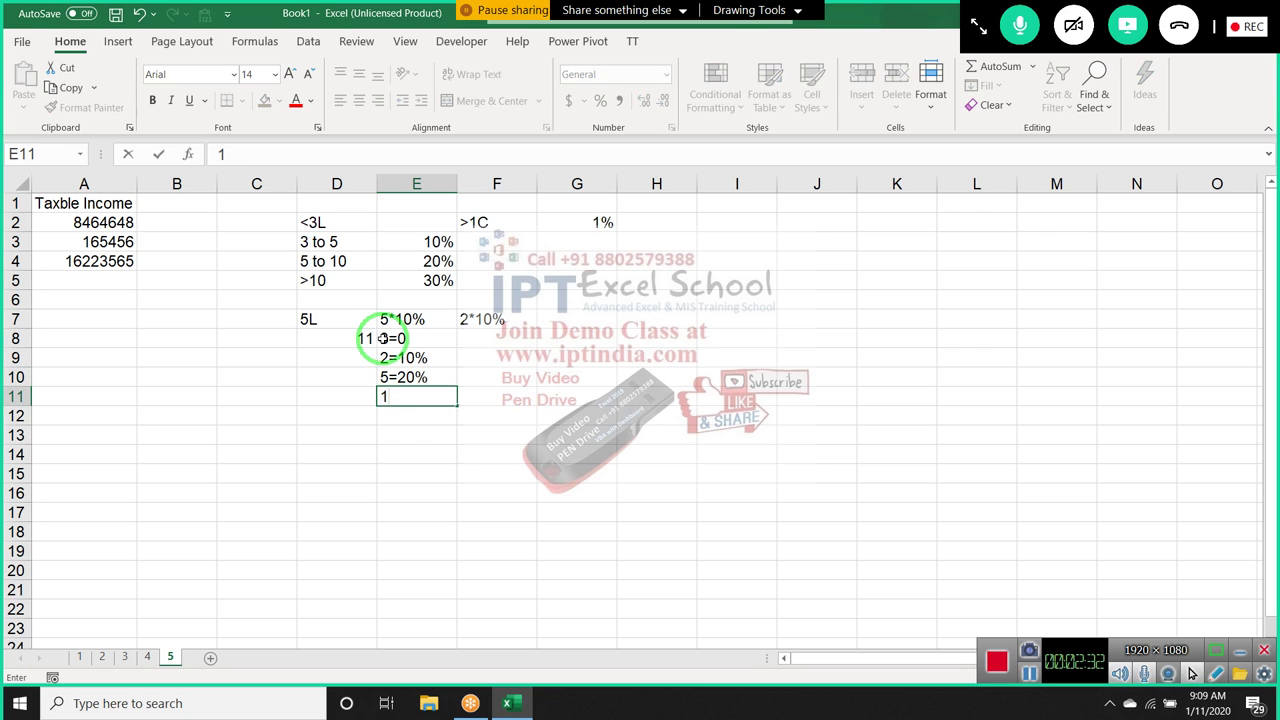
{"action": "type", "text": "=1"}
{"action": "key", "text": "BackSpace"}
{"action": "type", "text": "30"}
{"action": "type", "text": "%"}
{"action": "key", "text": "Return"}
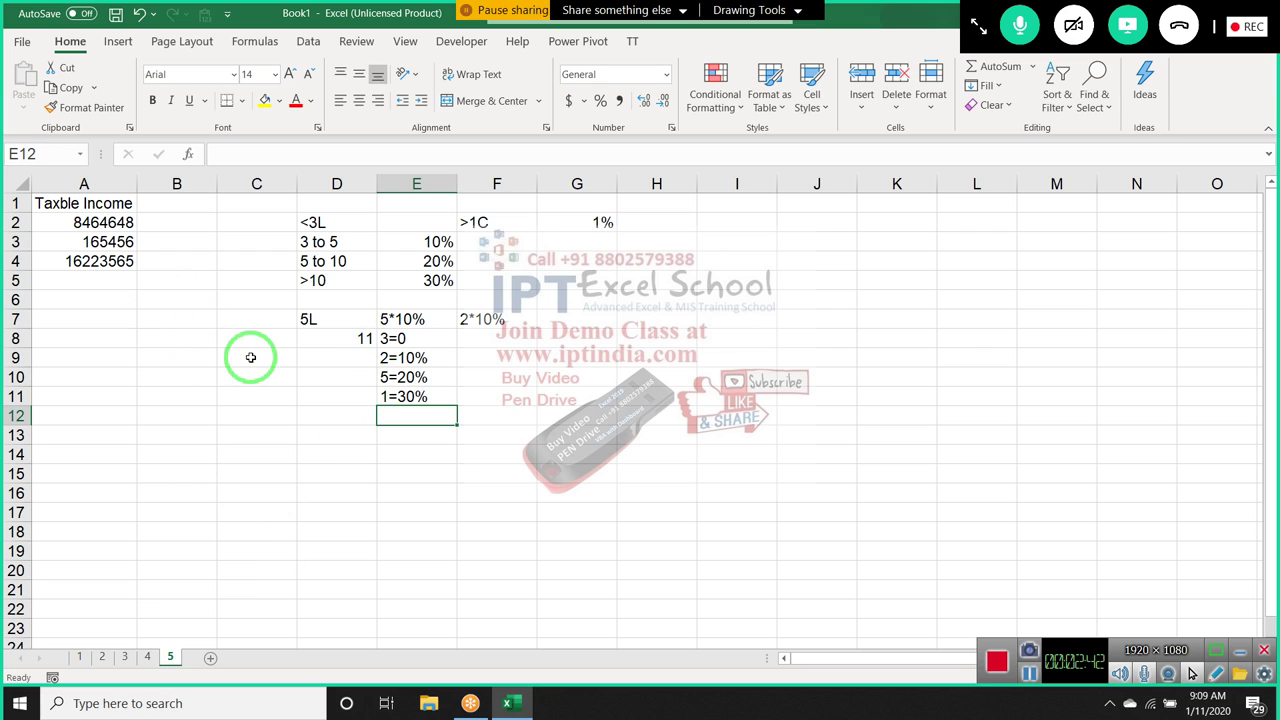
Start B2's formula as =IF(A2<=300000,0,IF( for zero tax up to 300000
{"action": "left_click", "coordinate": [195, 219]}
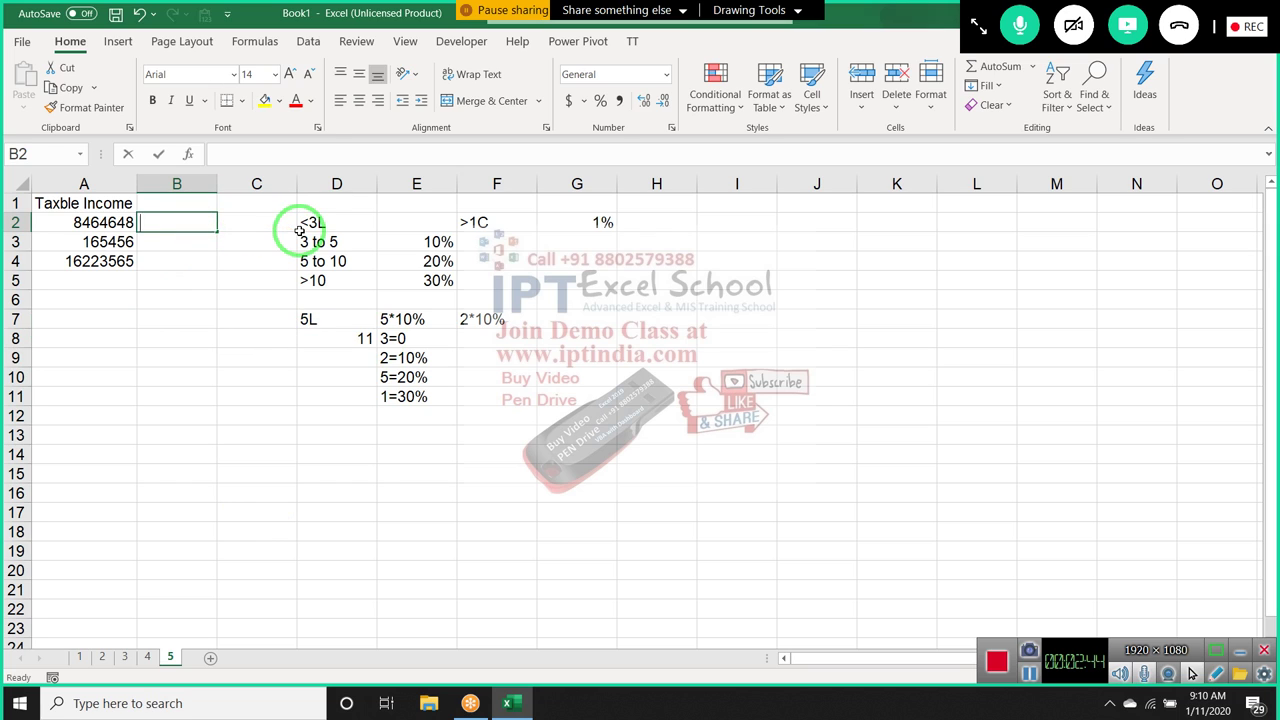
{"action": "type", "text": "=if"}
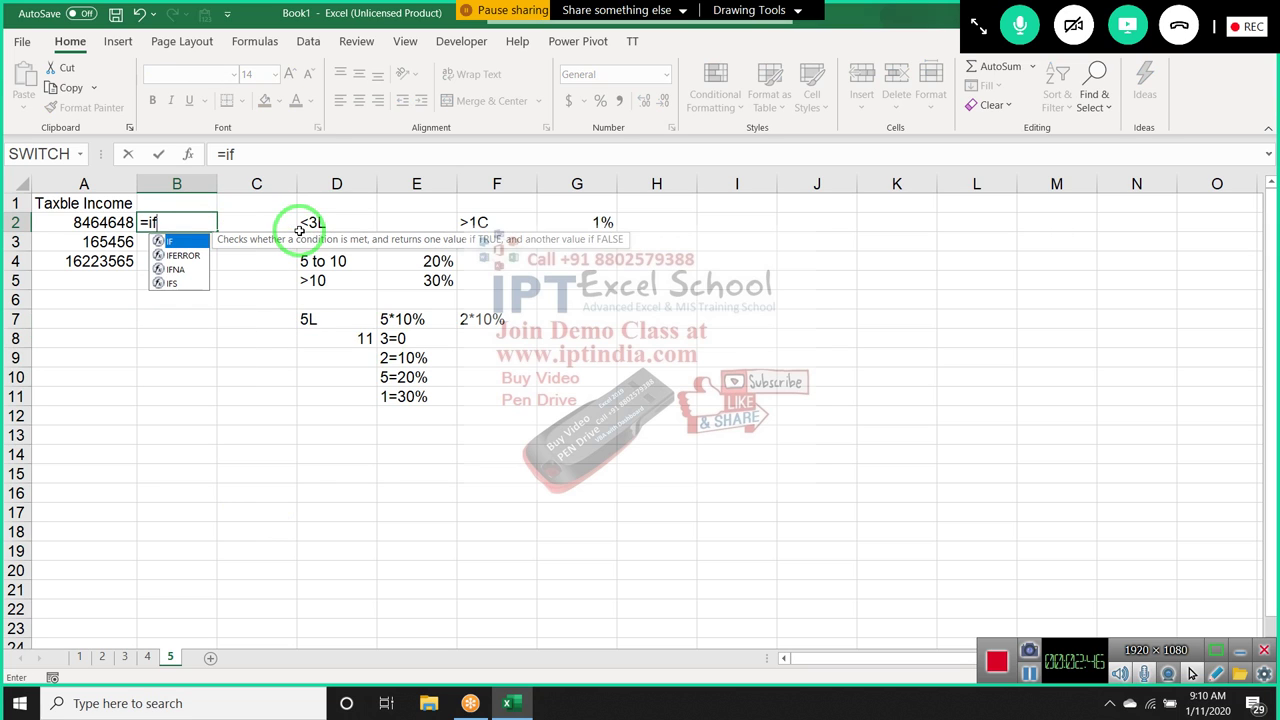
{"action": "key", "text": "Tab"}
{"action": "key", "text": "Left"}
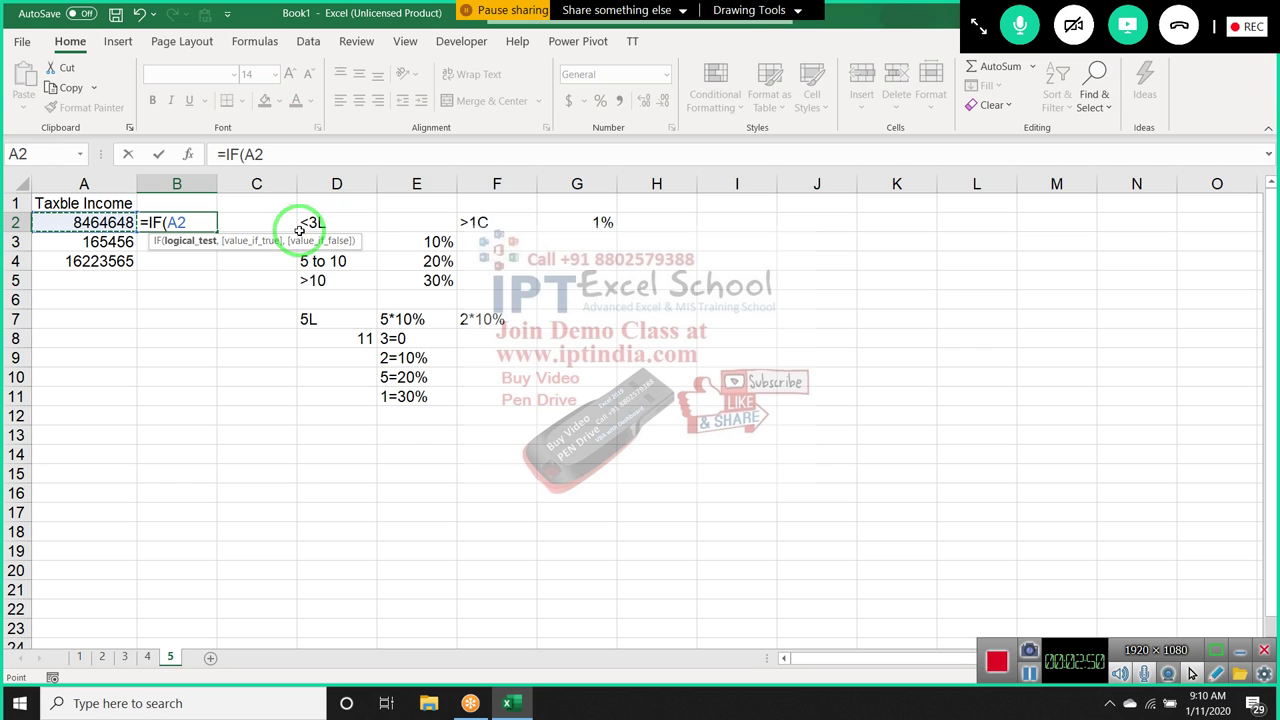
{"action": "type", "text": "<"}
{"action": "type", "text": "="}
{"action": "type", "text": "3"}
{"action": "type", "text": "00000"}
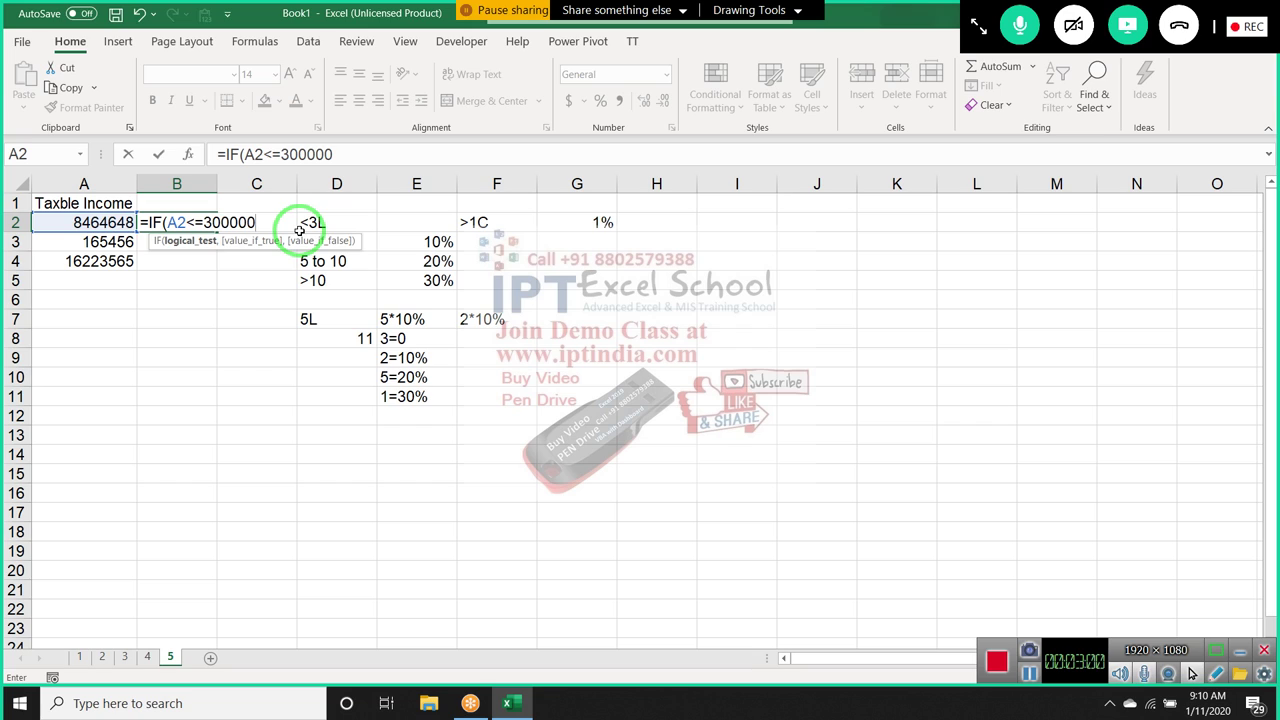
{"action": "type", "text": ","}
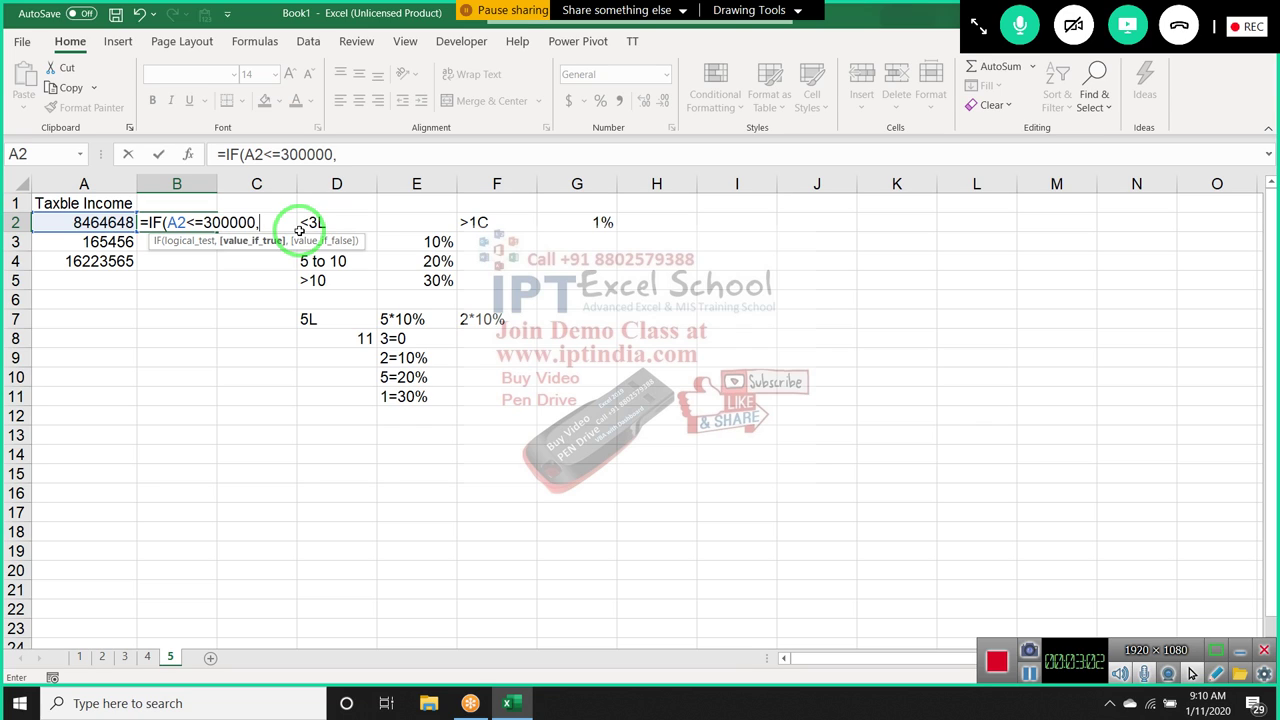
{"action": "type", "text": "0"}
{"action": "type", "text": ","}
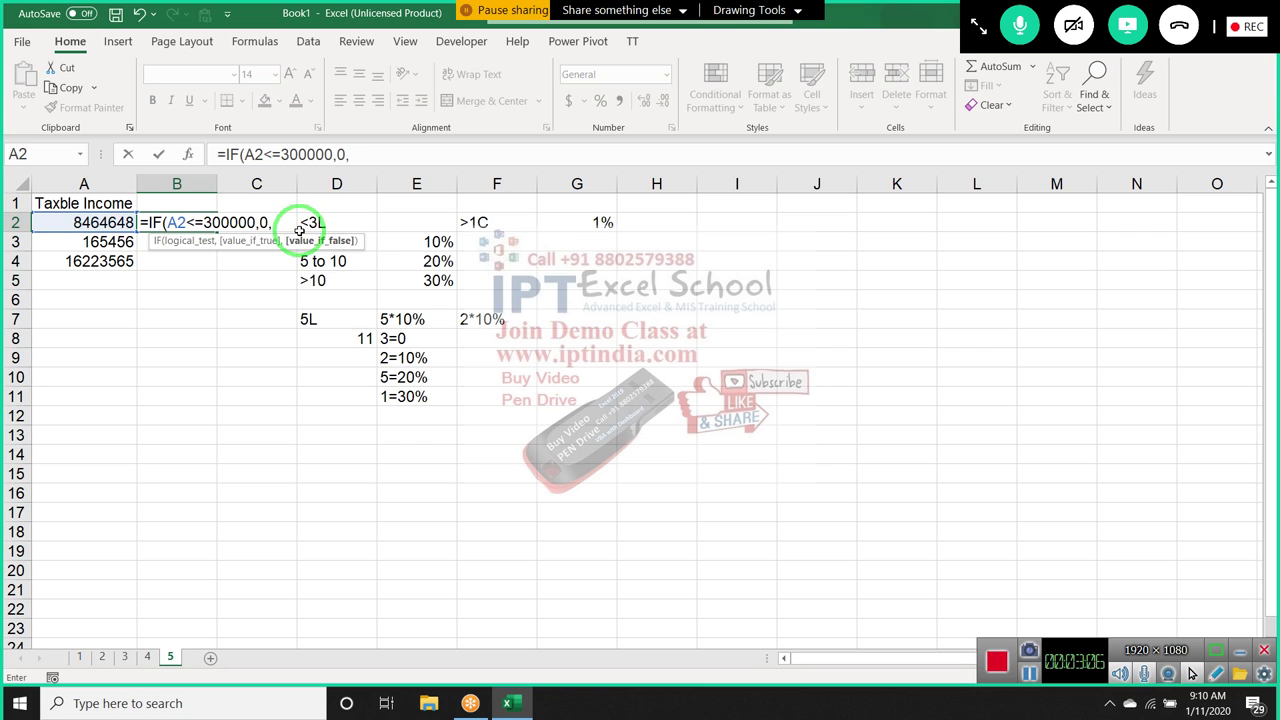
{"action": "type", "text": "IF("}
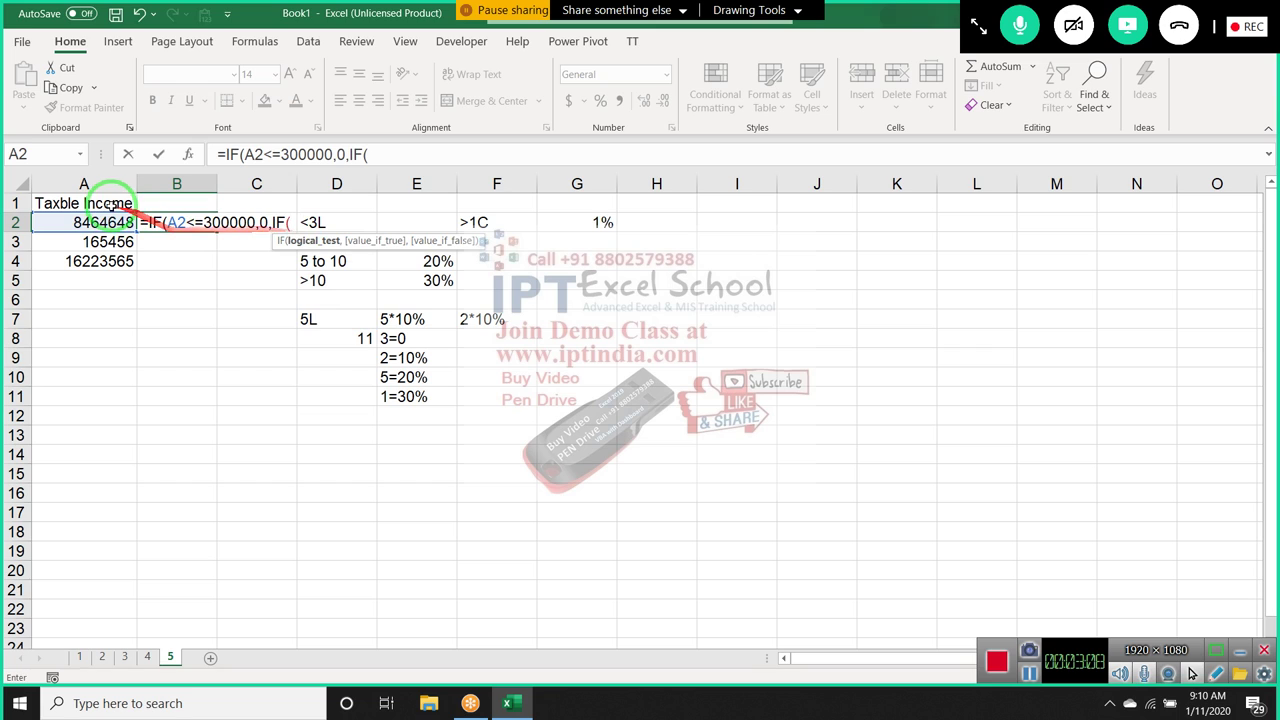
Extend B2's formula with IF(A2<=500000,(A2-300000)+10%, then open a third IF
{"action": "left_click", "coordinate": [100, 222]}
{"action": "type", "text": "<"}
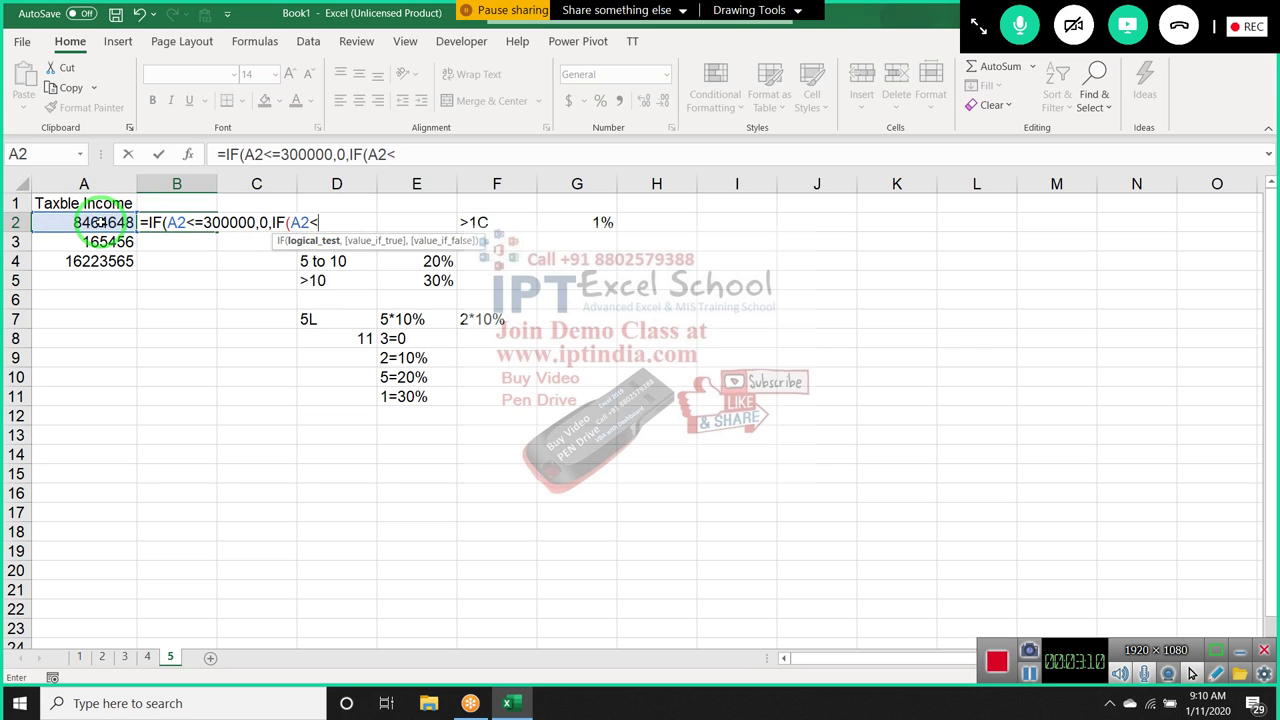
{"action": "type", "text": "="}
{"action": "type", "text": "5"}
{"action": "type", "text": "00000,"}
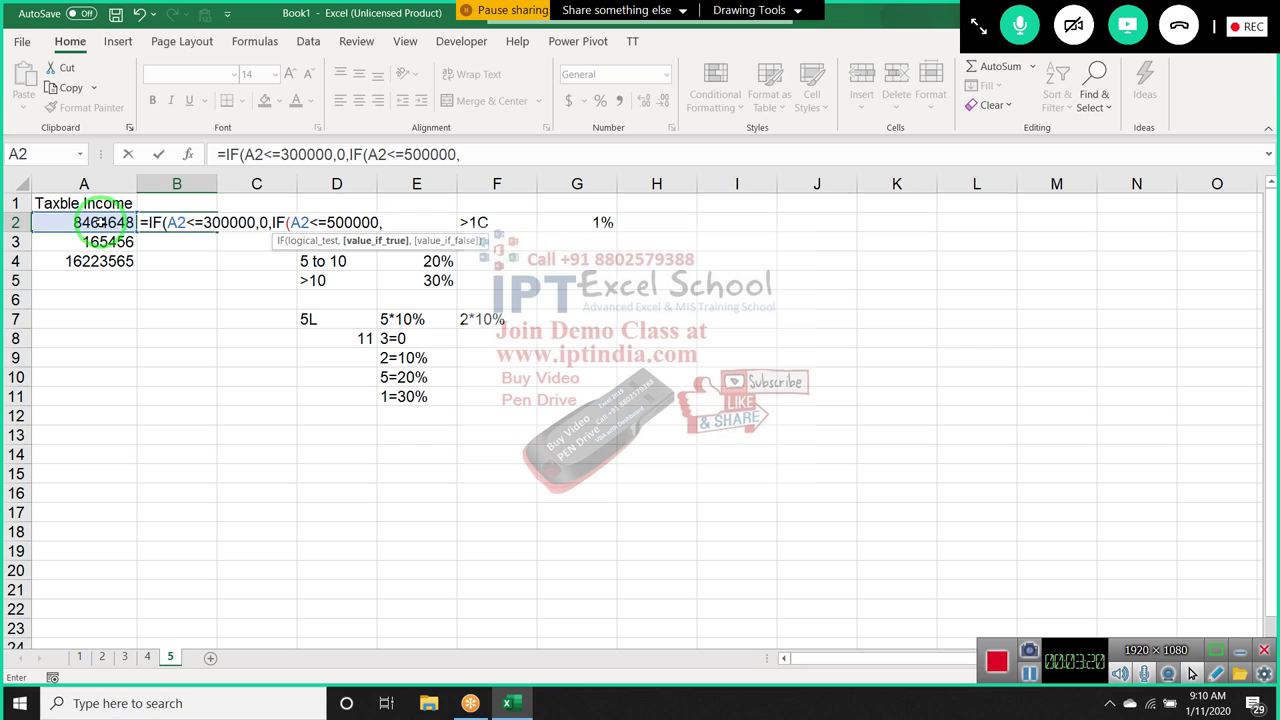
{"action": "left_click", "coordinate": [88, 222]}
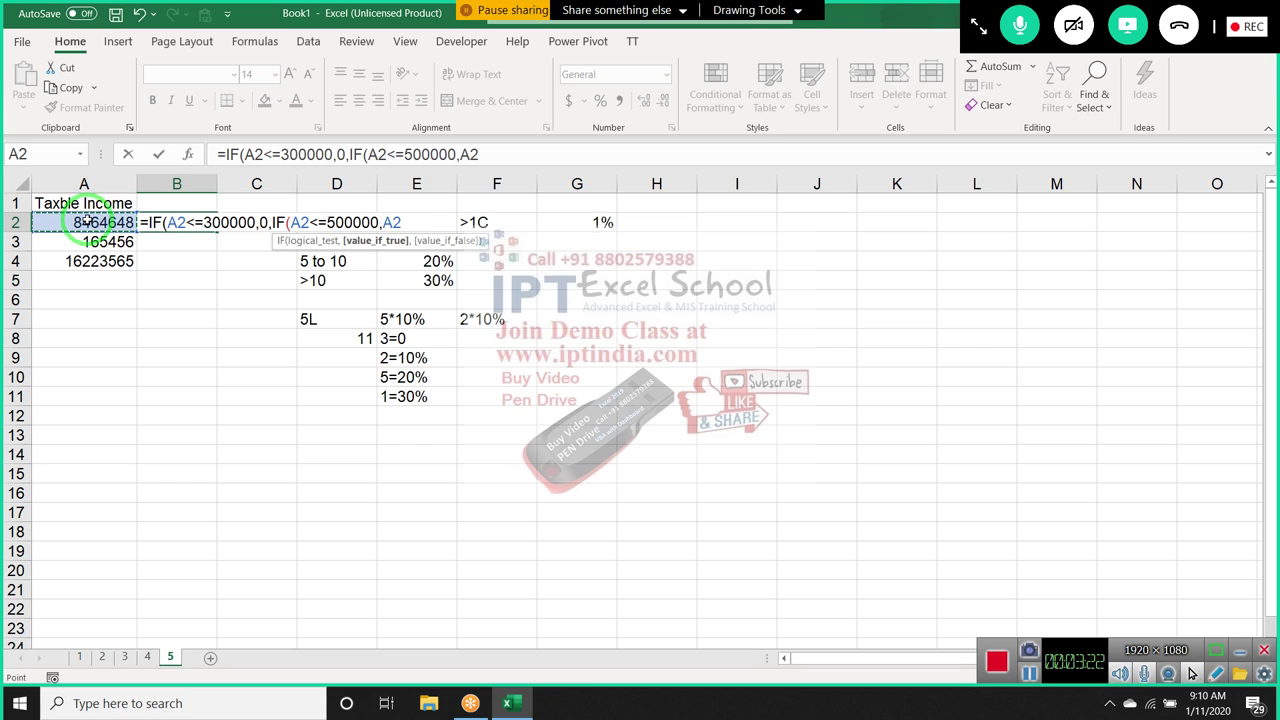
{"action": "type", "text": "-"}
{"action": "type", "text": "300"}
{"action": "type", "text": "000"}
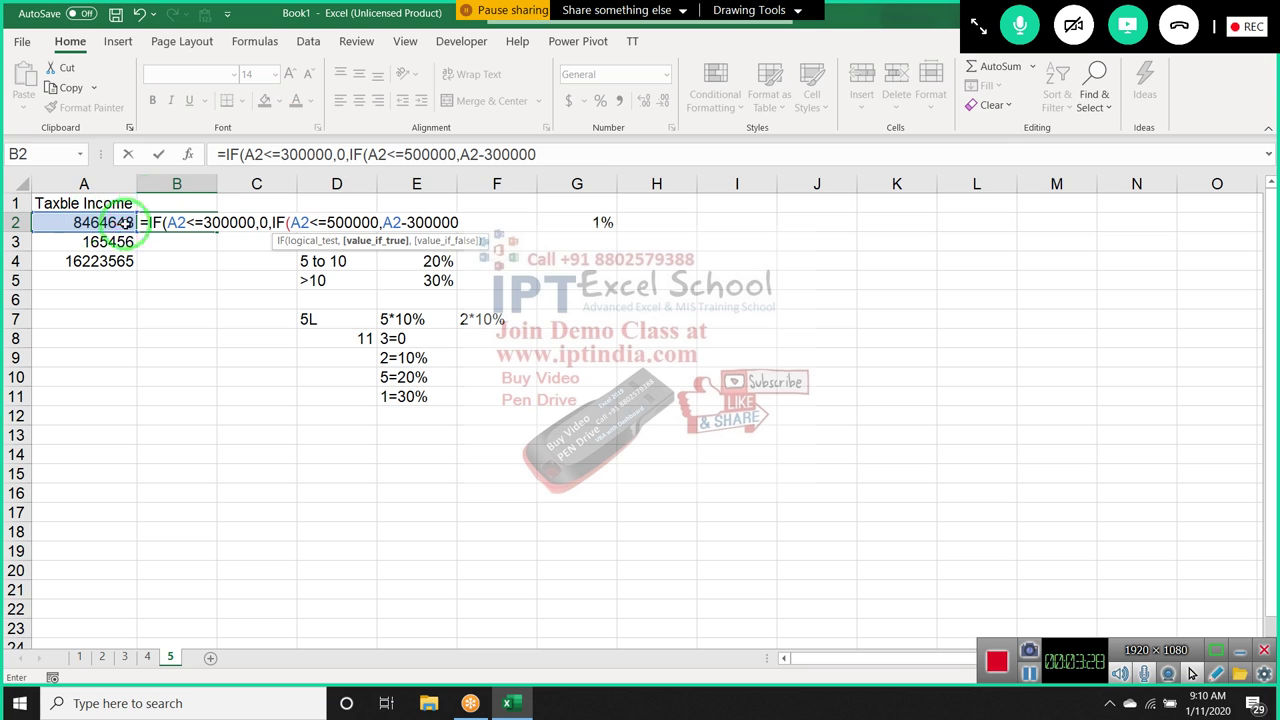
{"action": "left_click", "coordinate": [458, 154]}
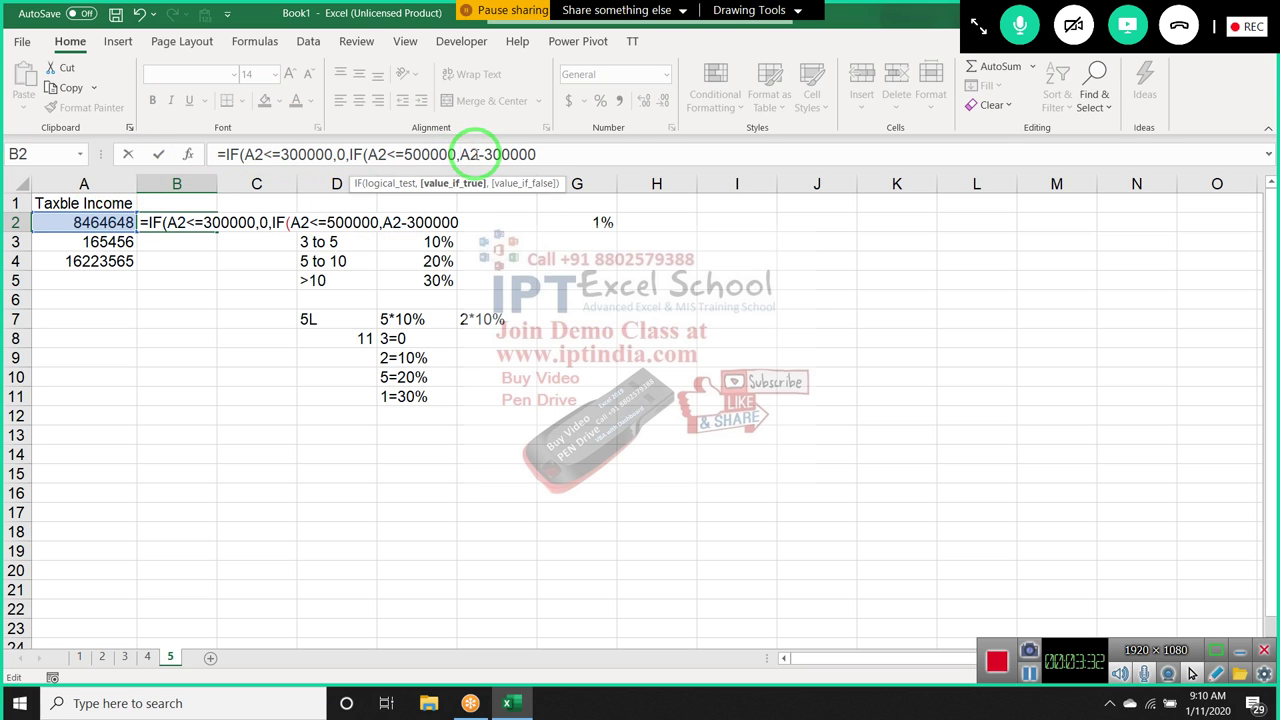
{"action": "type", "text": "("}
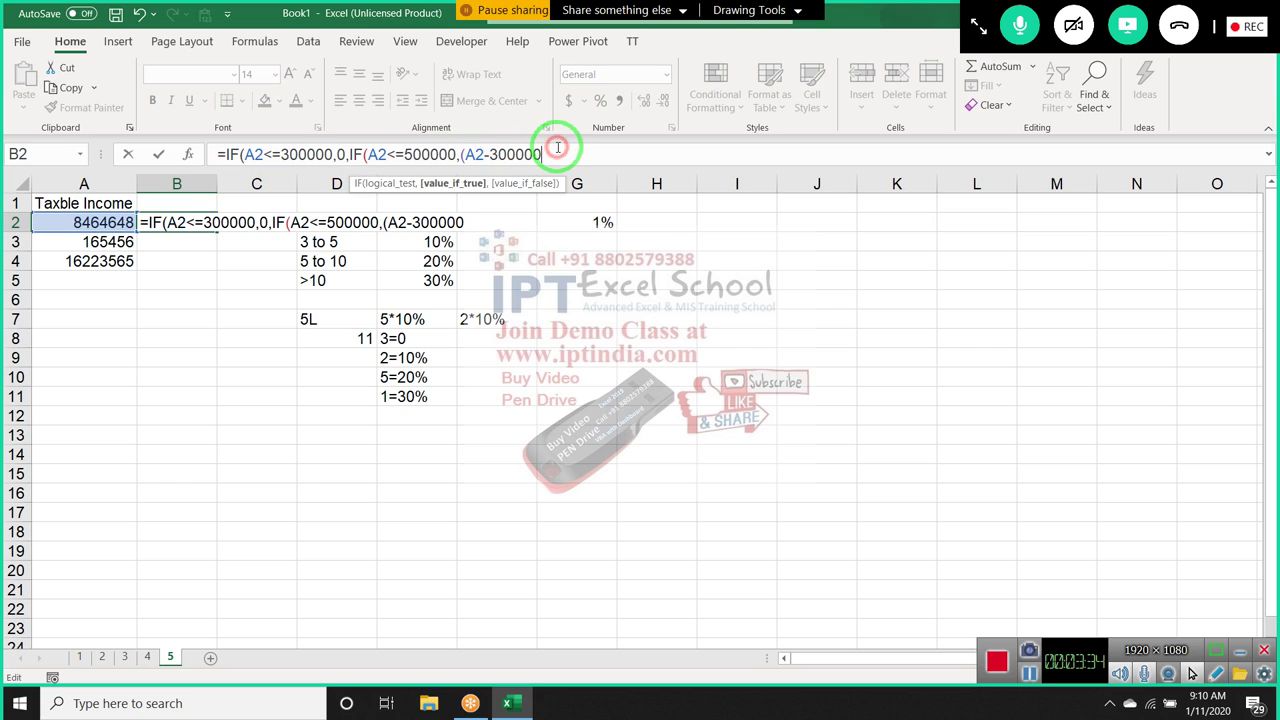
{"action": "type", "text": "+"}
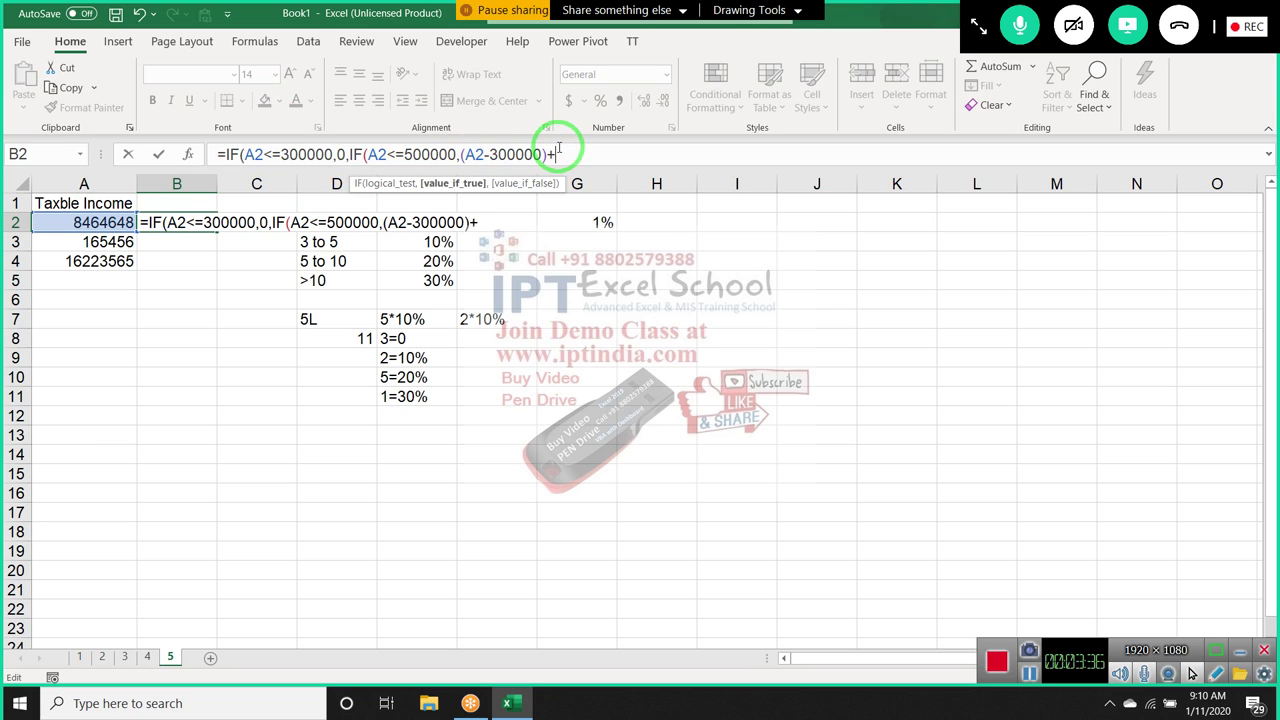
{"action": "type", "text": "10%"}
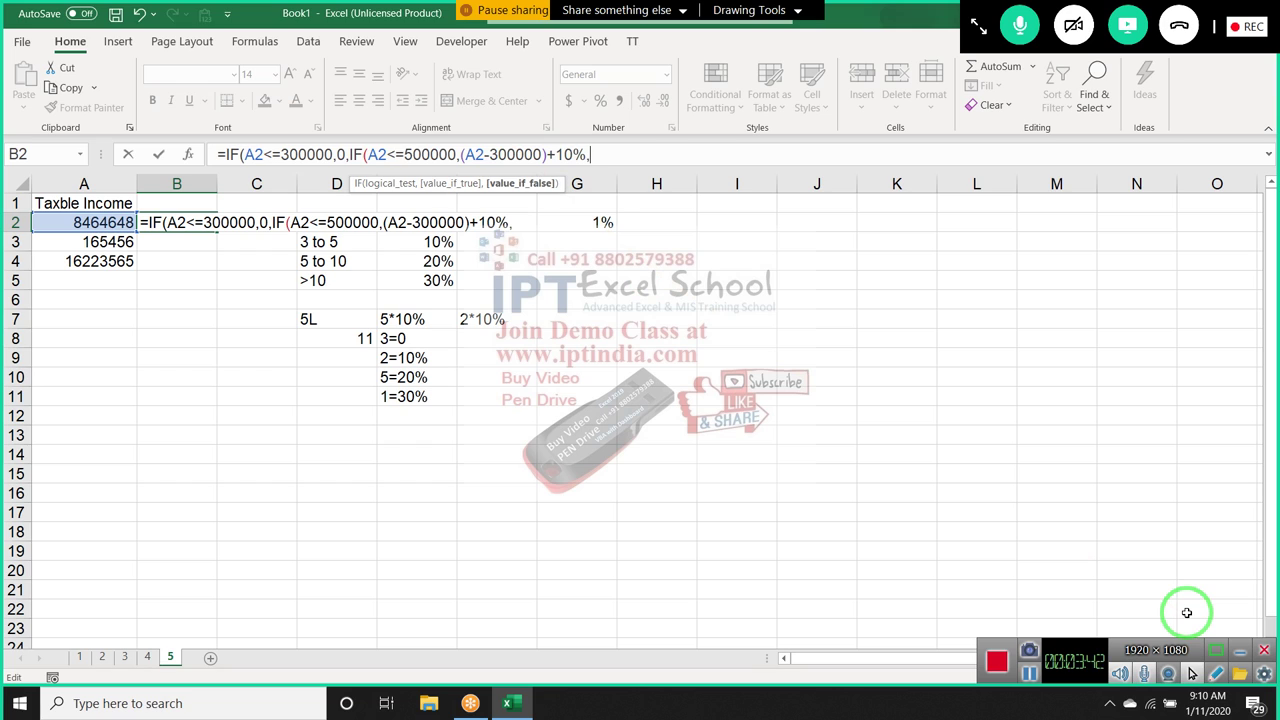
{"action": "type", "text": ",IF("}
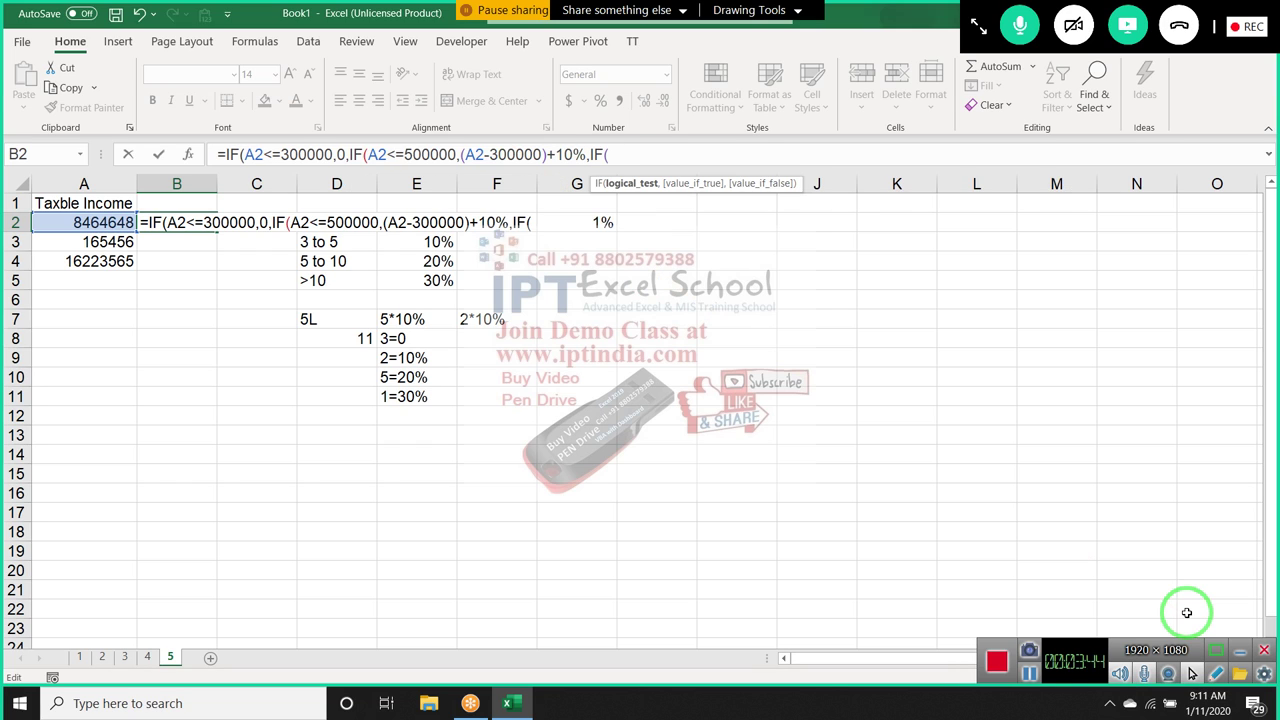
Add the third slab test A2<=1000000 with 0+(200000*10%)+( to B2's formula
{"action": "left_click", "coordinate": [86, 222]}
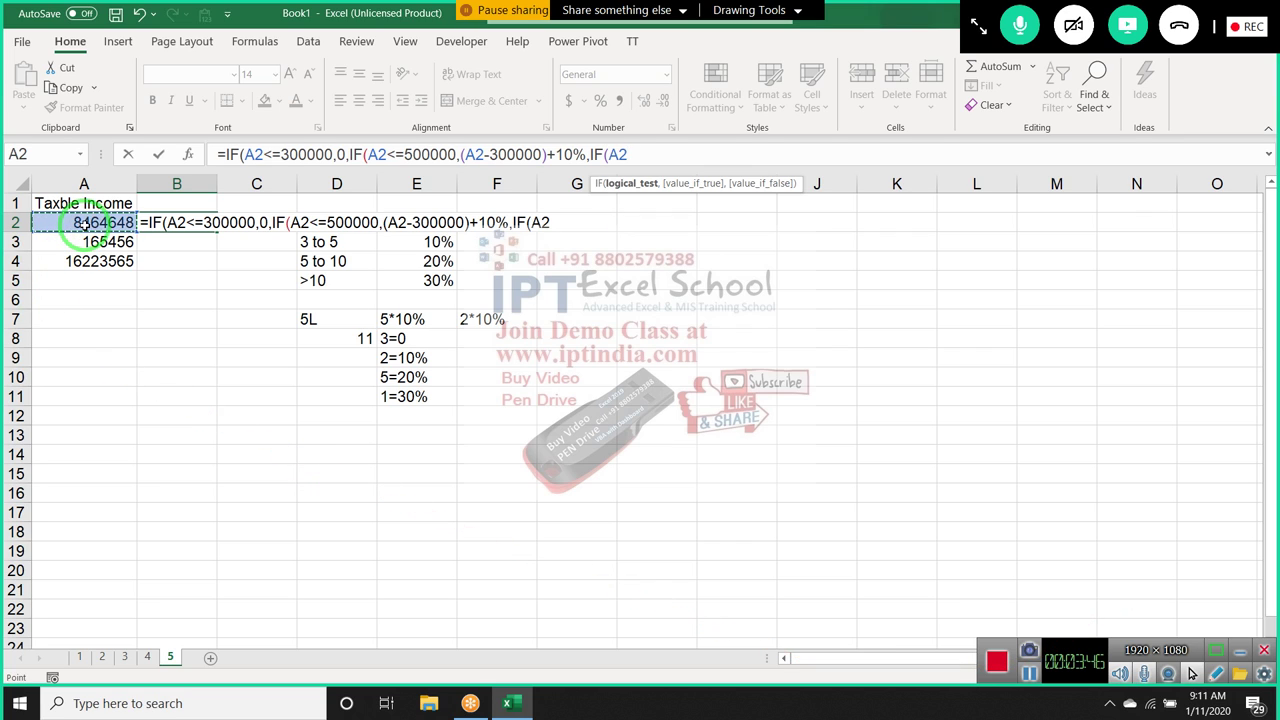
{"action": "type", "text": "<="}
{"action": "type", "text": "1000"}
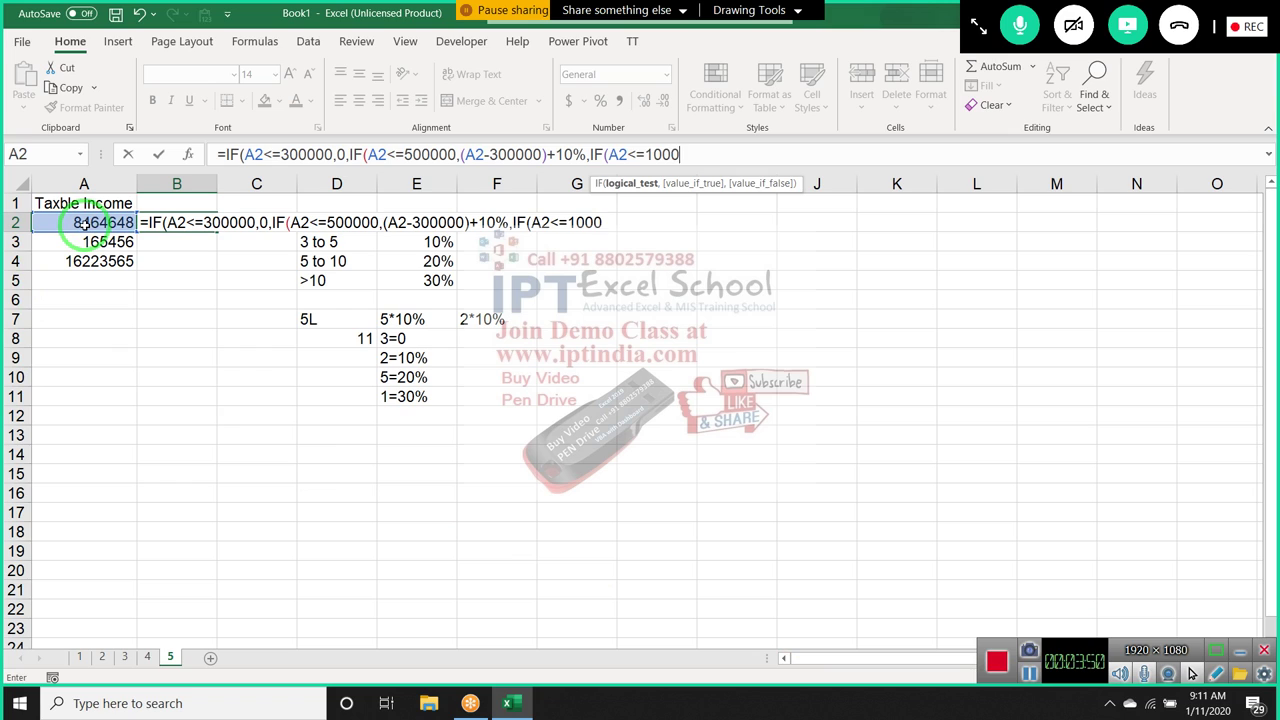
{"action": "type", "text": "000"}
{"action": "type", "text": ","}
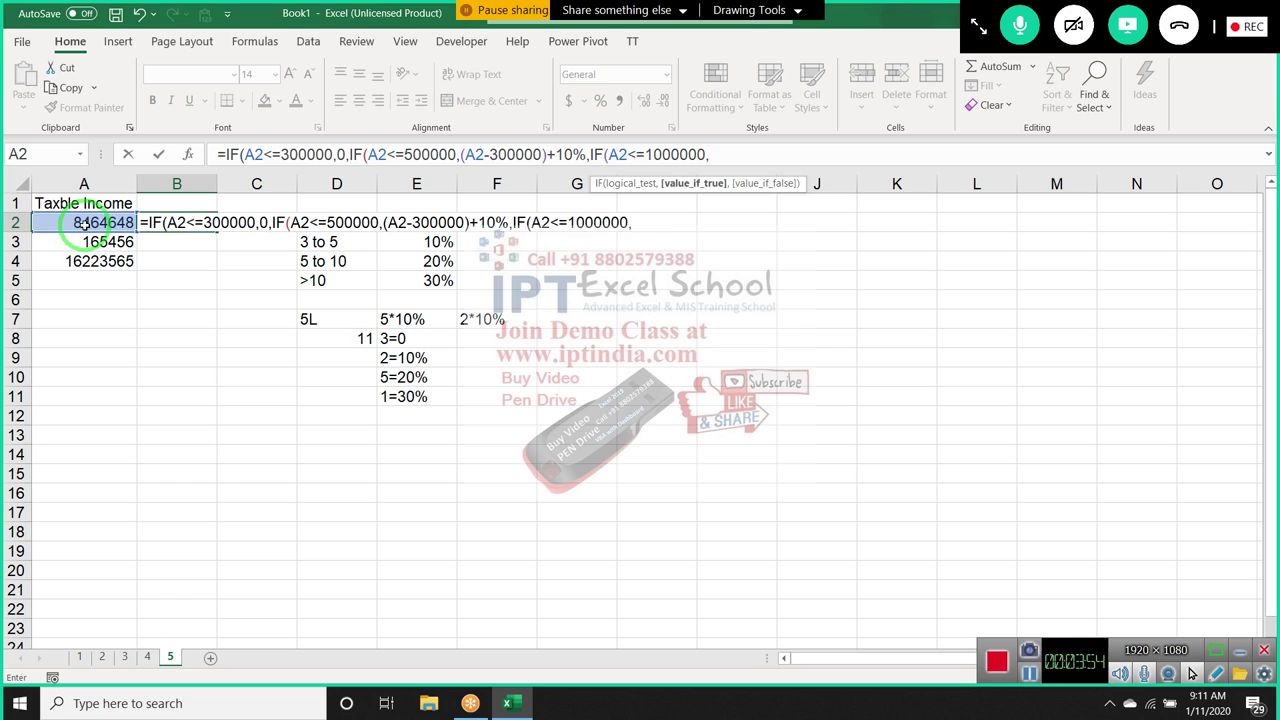
{"action": "type", "text": "0"}
{"action": "type", "text": "+"}
{"action": "type", "text": "2"}
{"action": "key", "text": "BackSpace"}
{"action": "type", "text": "("}
{"action": "type", "text": "2"}
{"action": "type", "text": "00"}
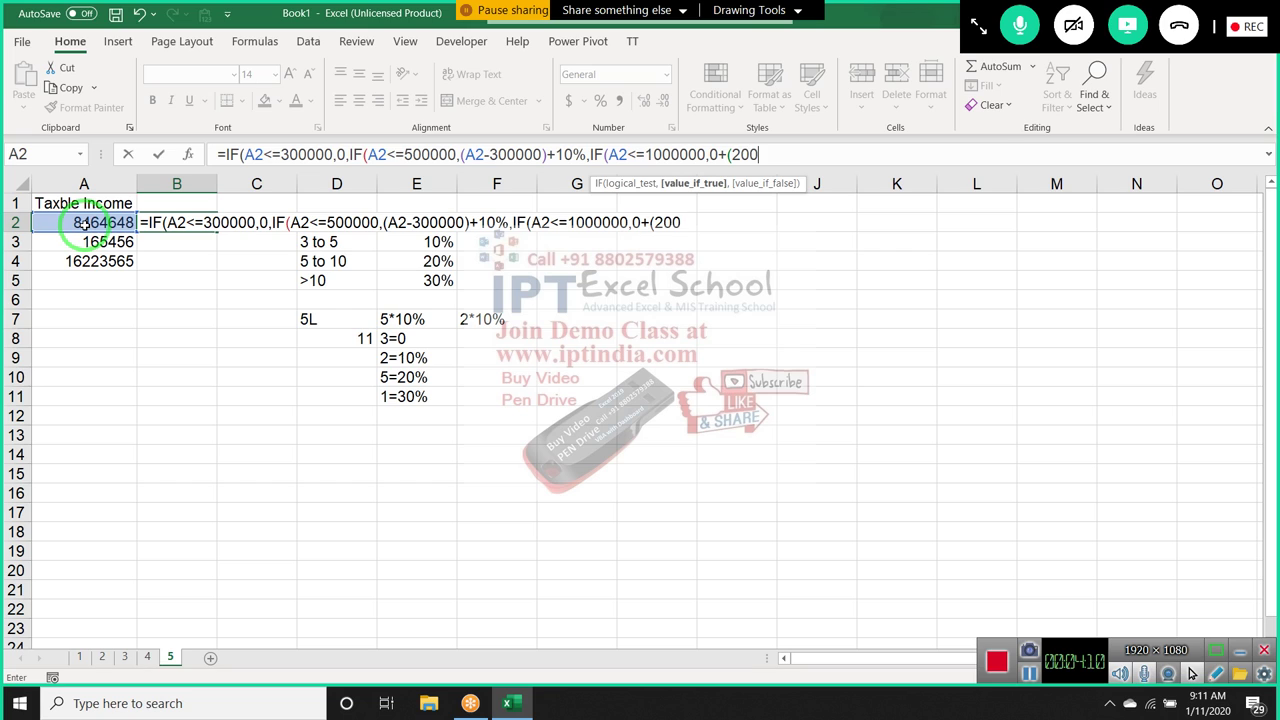
{"action": "type", "text": "0000"}
{"action": "key", "text": "BackSpace"}
{"action": "type", "text": "*"}
{"action": "type", "text": "10"}
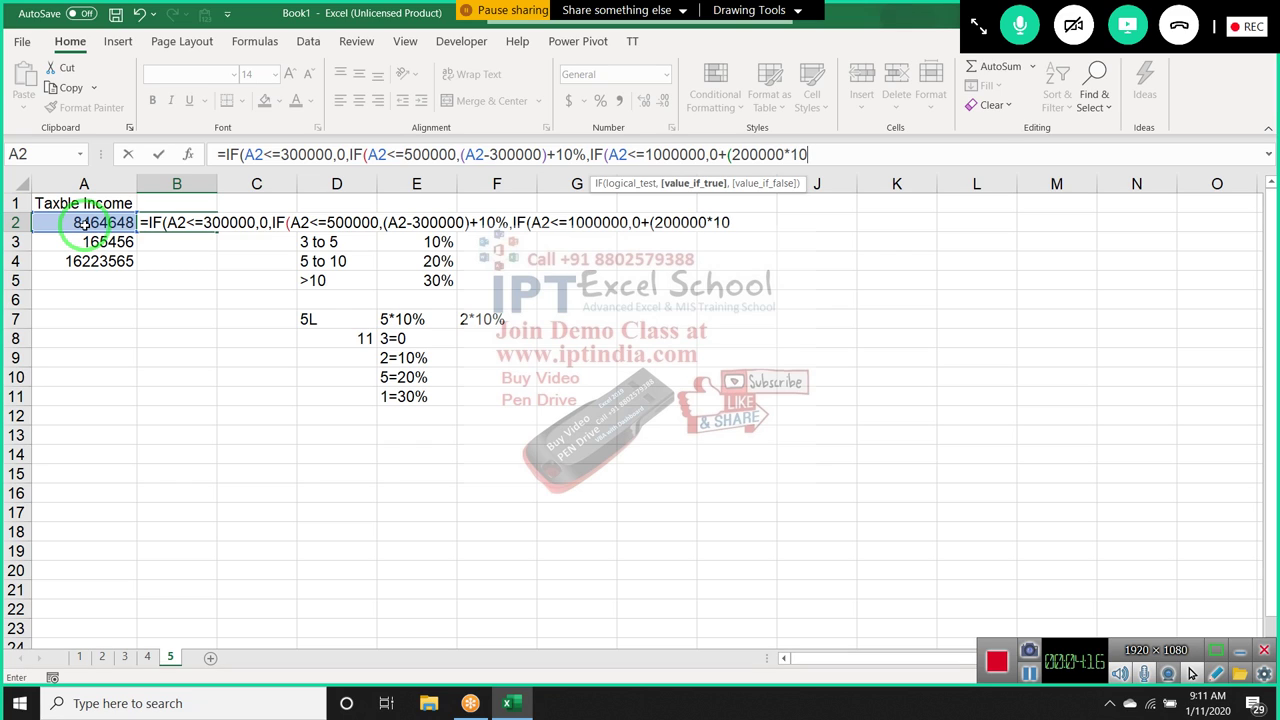
{"action": "type", "text": "%"}
{"action": "type", "text": ")"}
{"action": "type", "text": "+("}
Complete the third slab term with (A2-500000)*20% and open a fourth IF
{"action": "left_click", "coordinate": [85, 223]}
{"action": "type", "text": "-"}
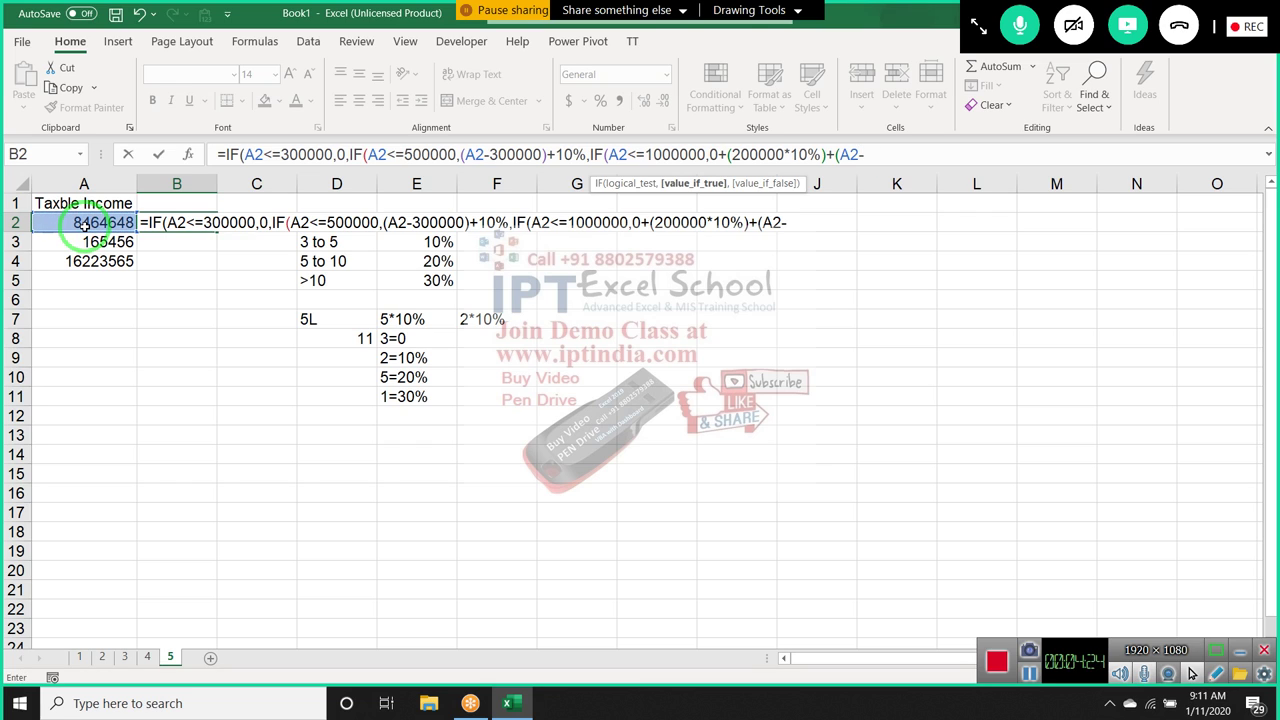
{"action": "left_click_drag", "start_coordinate": [85, 223], "coordinate": [429, 284]}
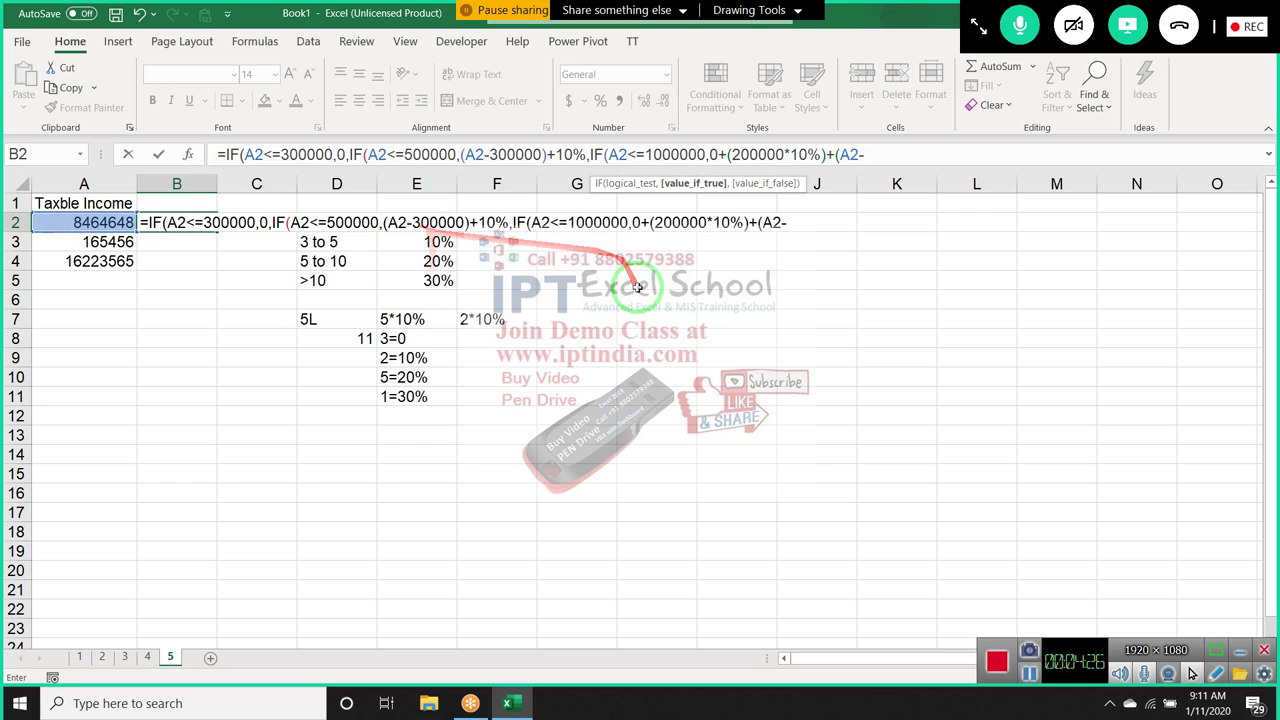
{"action": "left_click_drag", "start_coordinate": [752, 140], "coordinate": [722, 162]}
{"action": "left_click", "coordinate": [757, 156]}
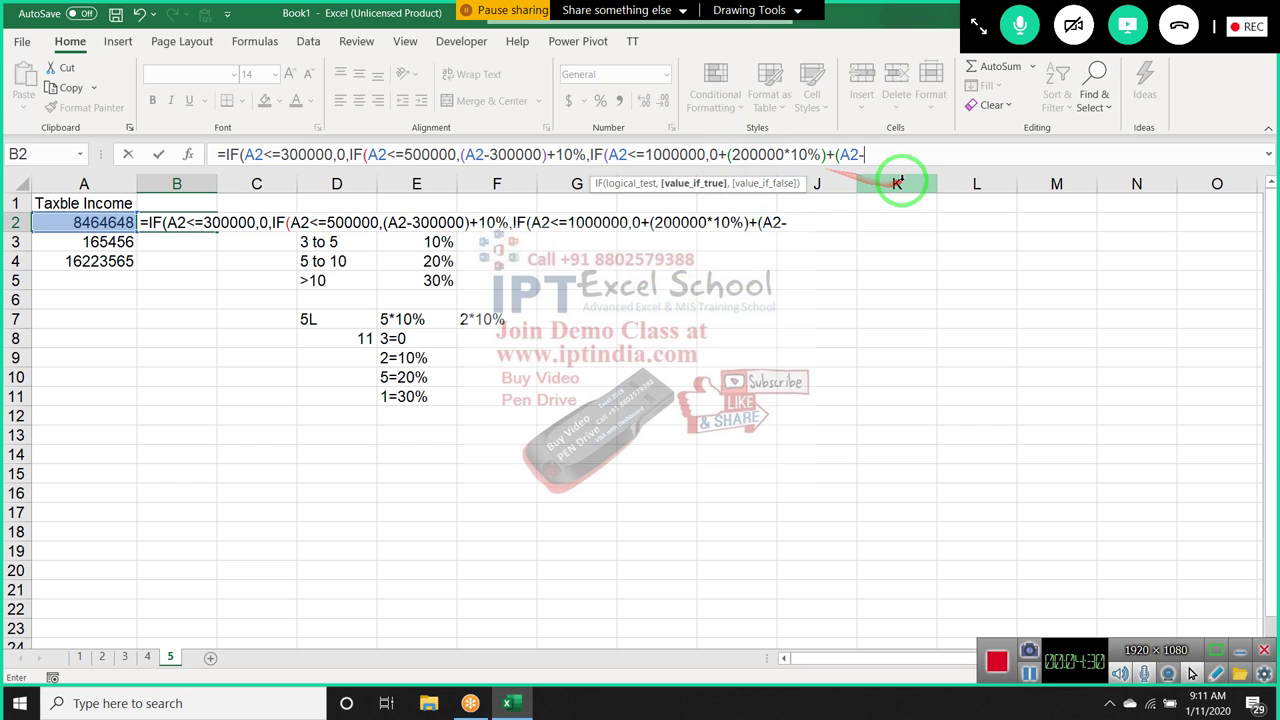
{"action": "type", "text": "50"}
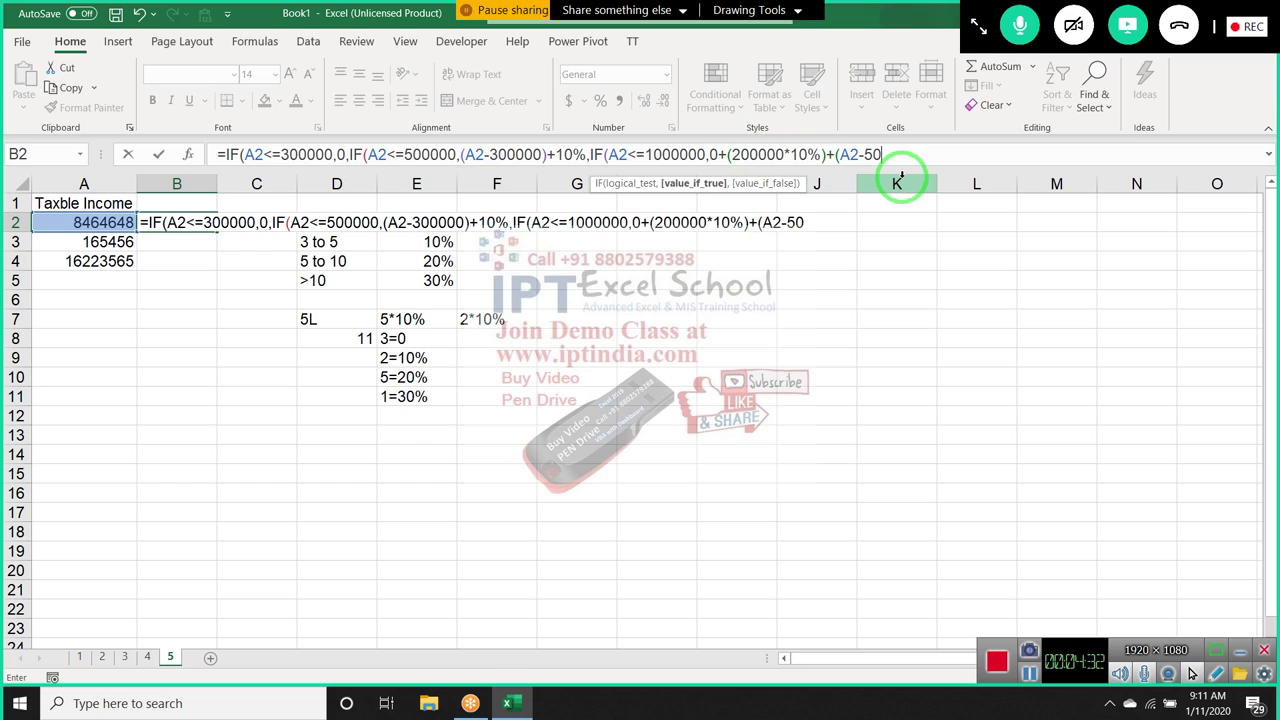
{"action": "type", "text": "000"}
{"action": "type", "text": "0"}
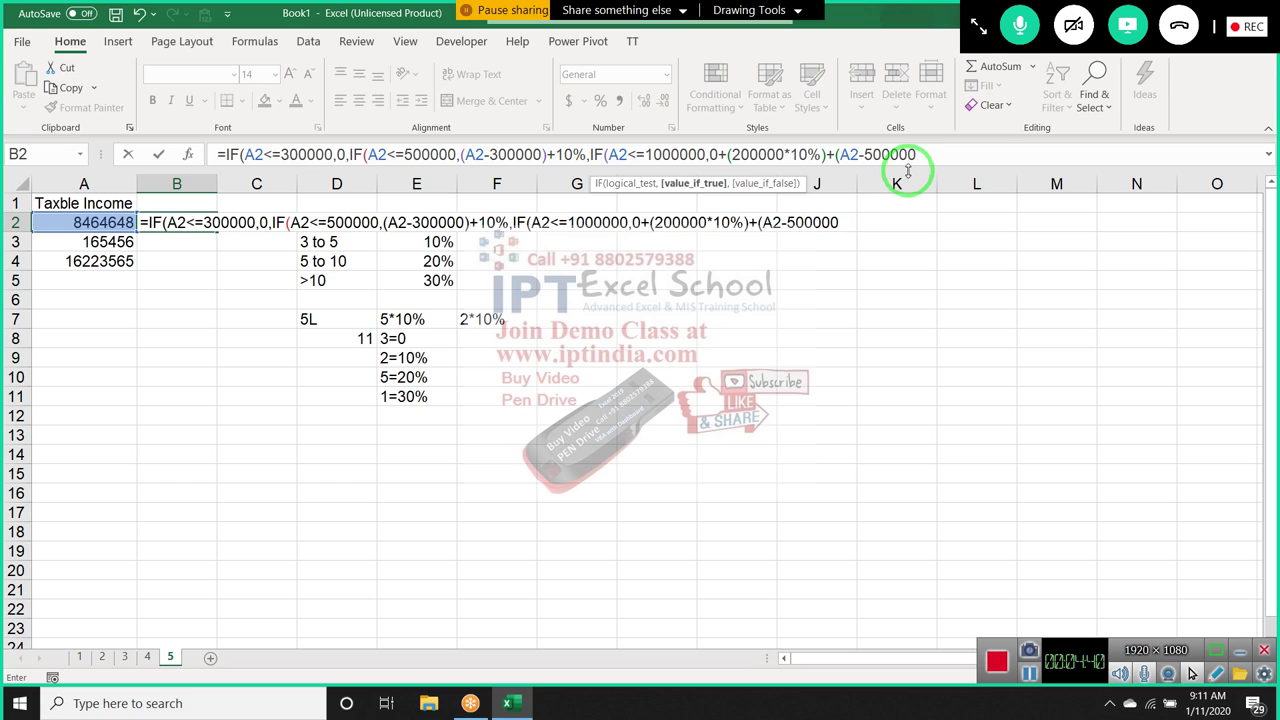
{"action": "type", "text": ")*"}
{"action": "type", "text": "20%"}
{"action": "type", "text": ","}
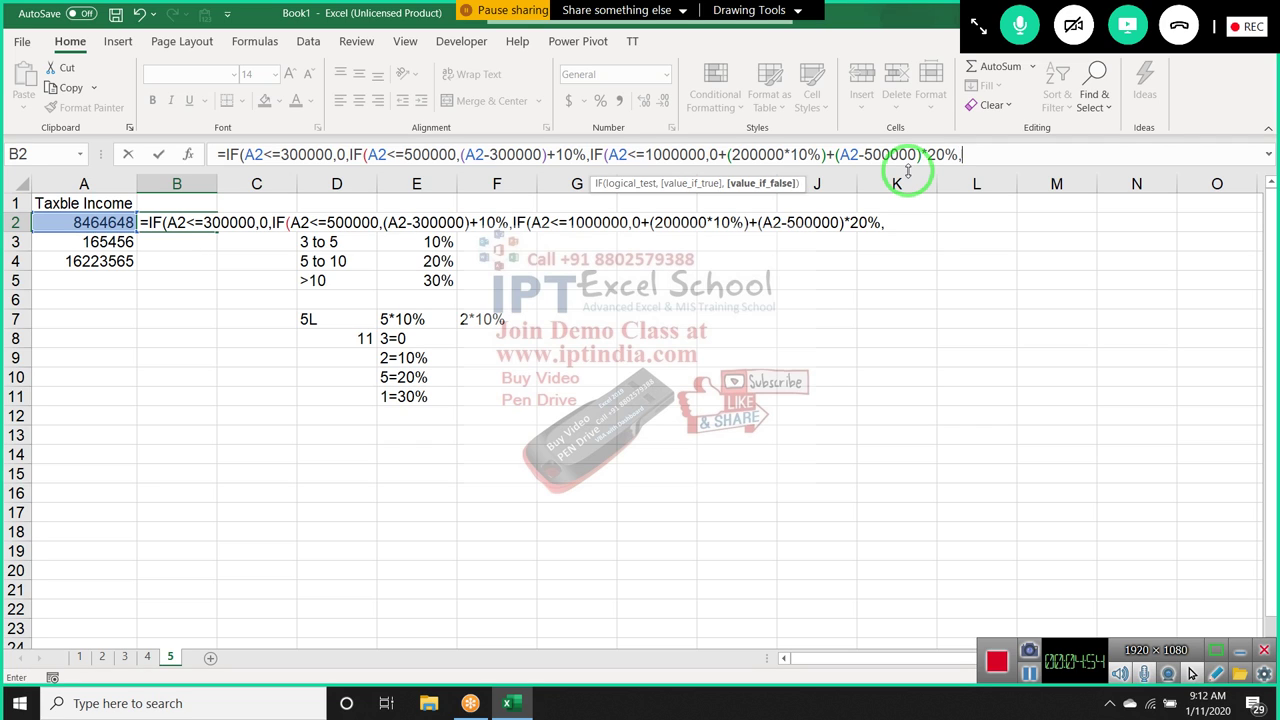
{"action": "type", "text": "if("}
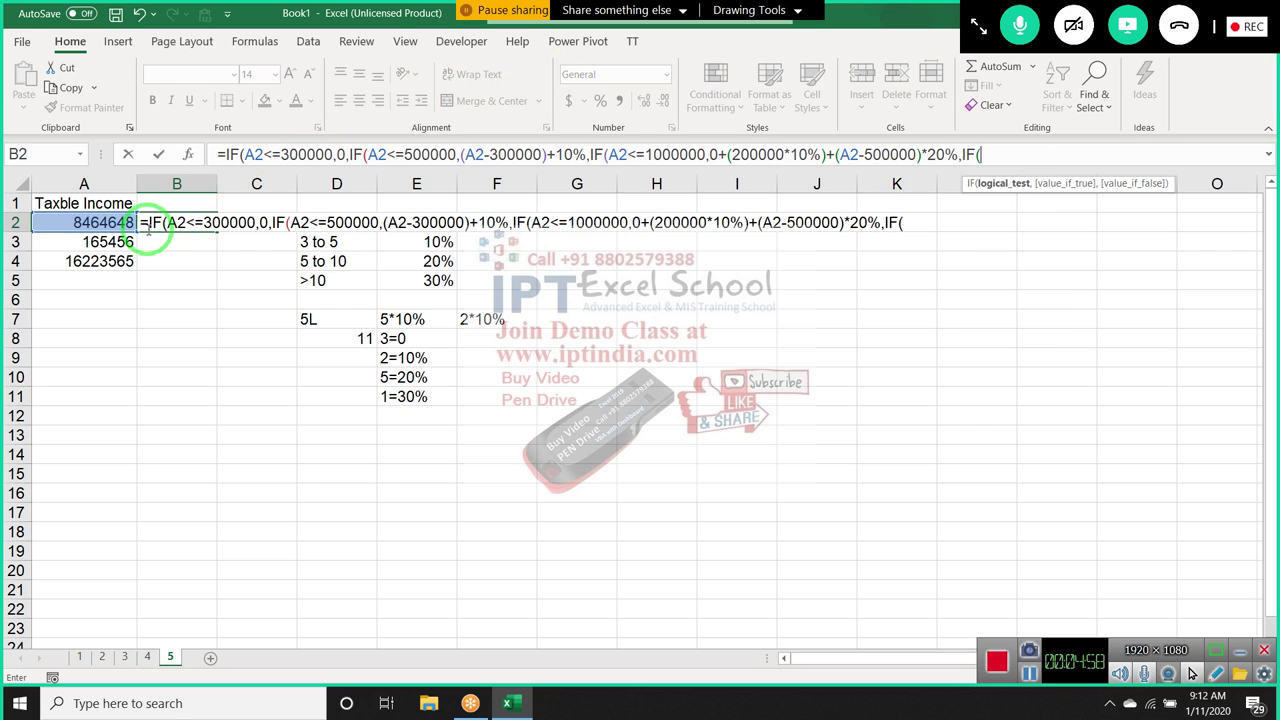
Finish B2 with IF(A2>1000000,0+20000+100000+(A2-1000000)*30% and commit the formula
{"action": "left_click", "coordinate": [95, 221]}
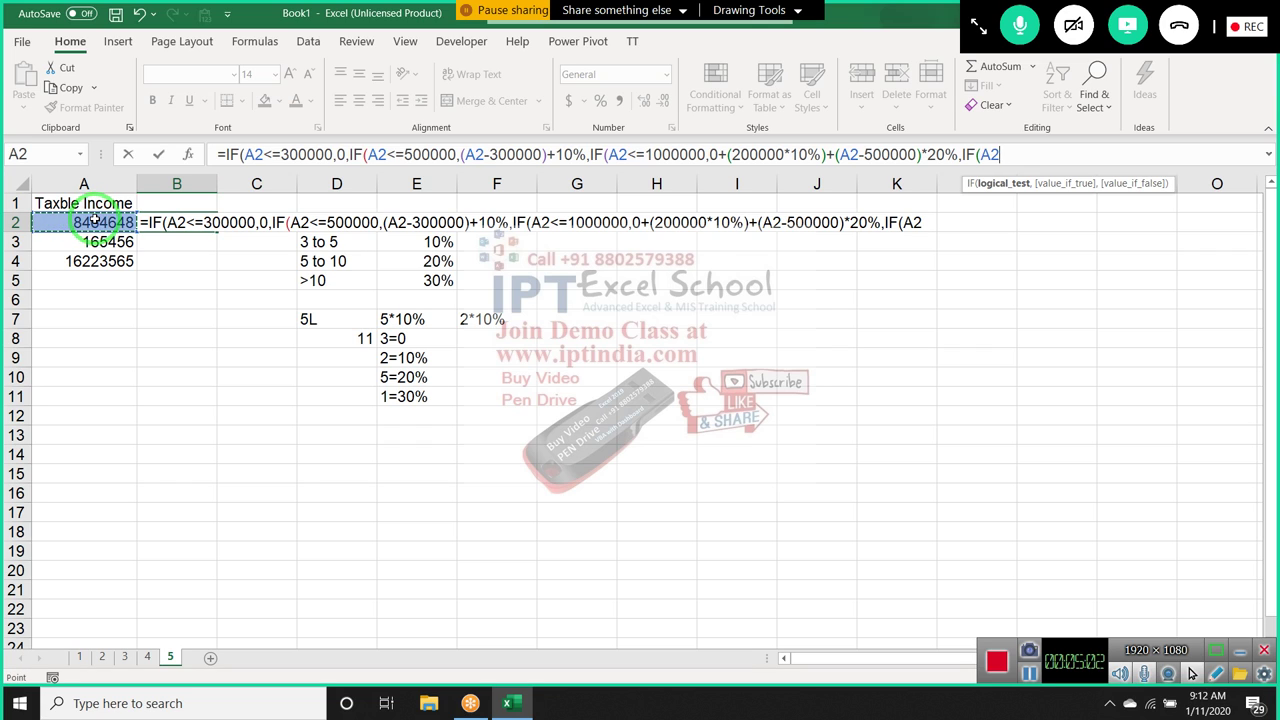
{"action": "type", "text": ">"}
{"action": "type", "text": "1000"}
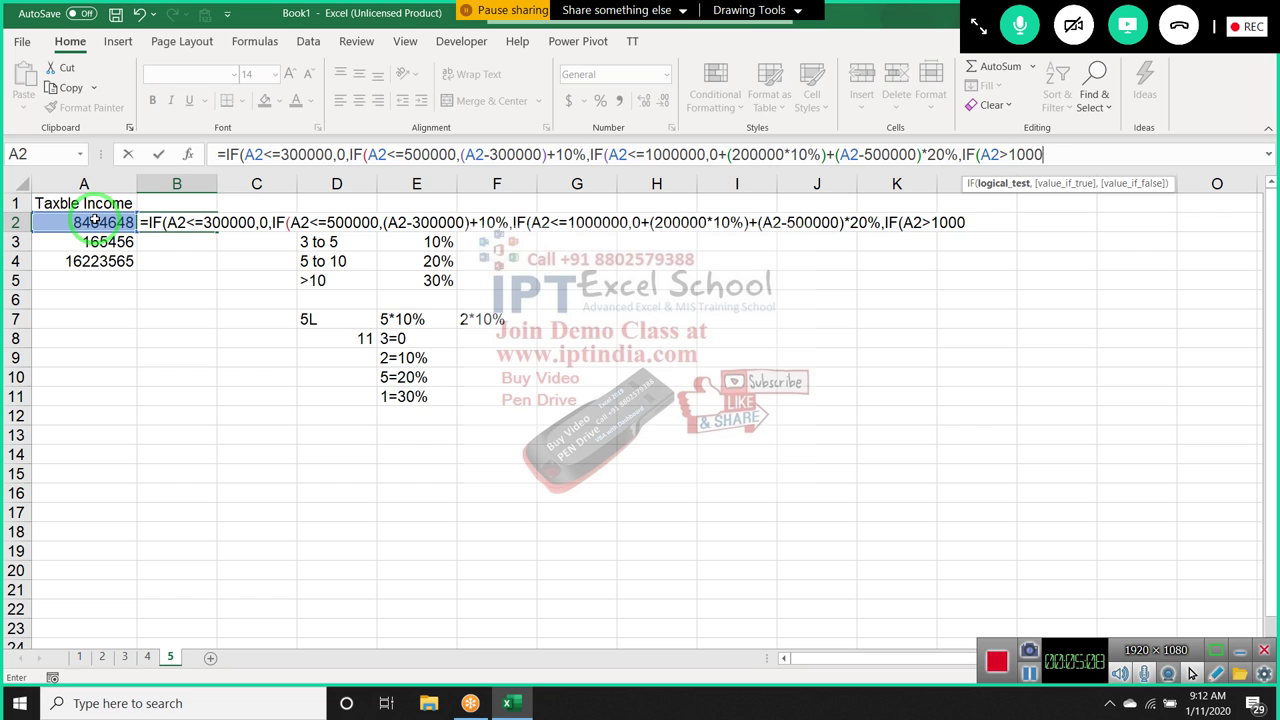
{"action": "type", "text": "000"}
{"action": "type", "text": ","}
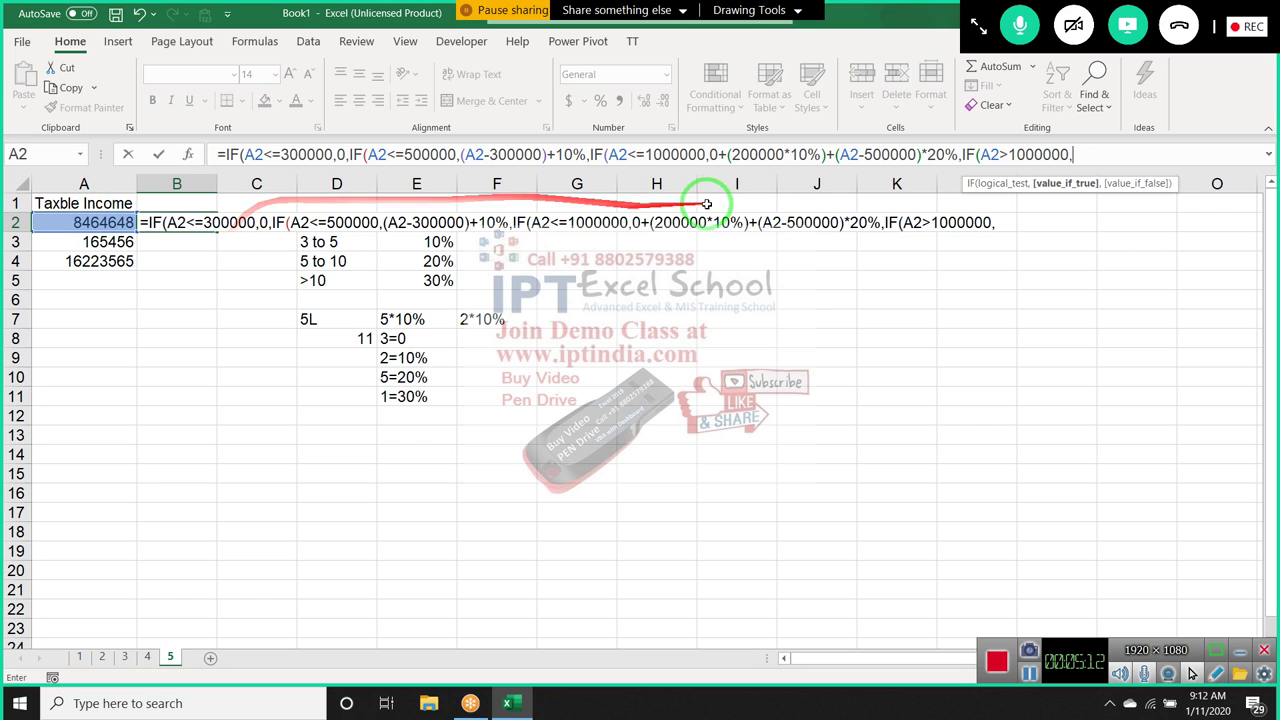
{"action": "type", "text": "0+"}
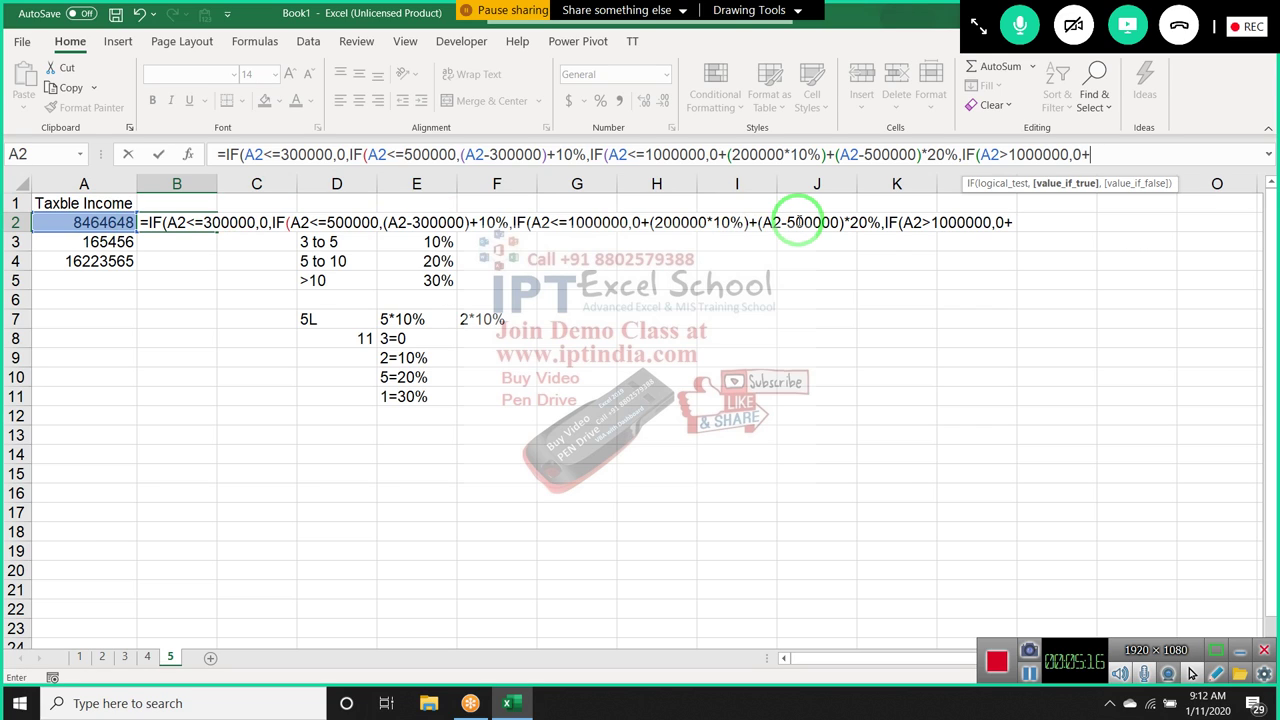
{"action": "type", "text": "20"}
{"action": "type", "text": "000"}
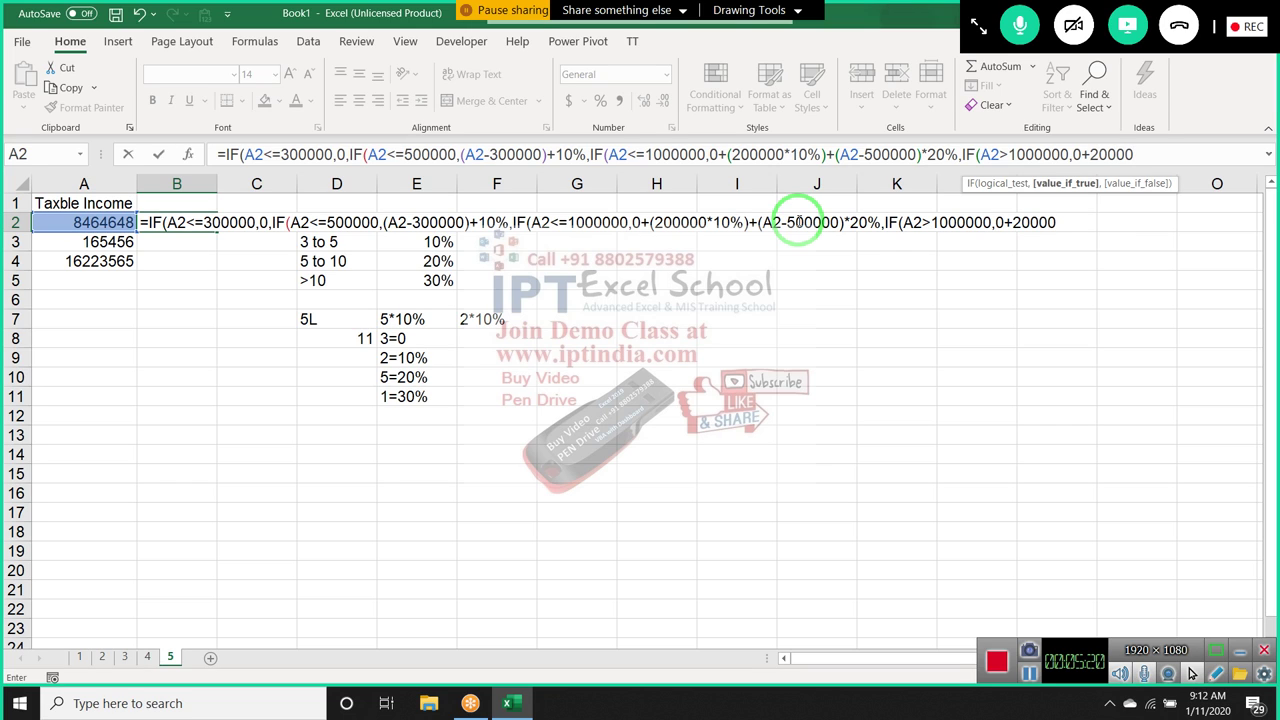
{"action": "type", "text": "+"}
{"action": "type", "text": "100"}
{"action": "type", "text": "0"}
{"action": "type", "text": "00"}
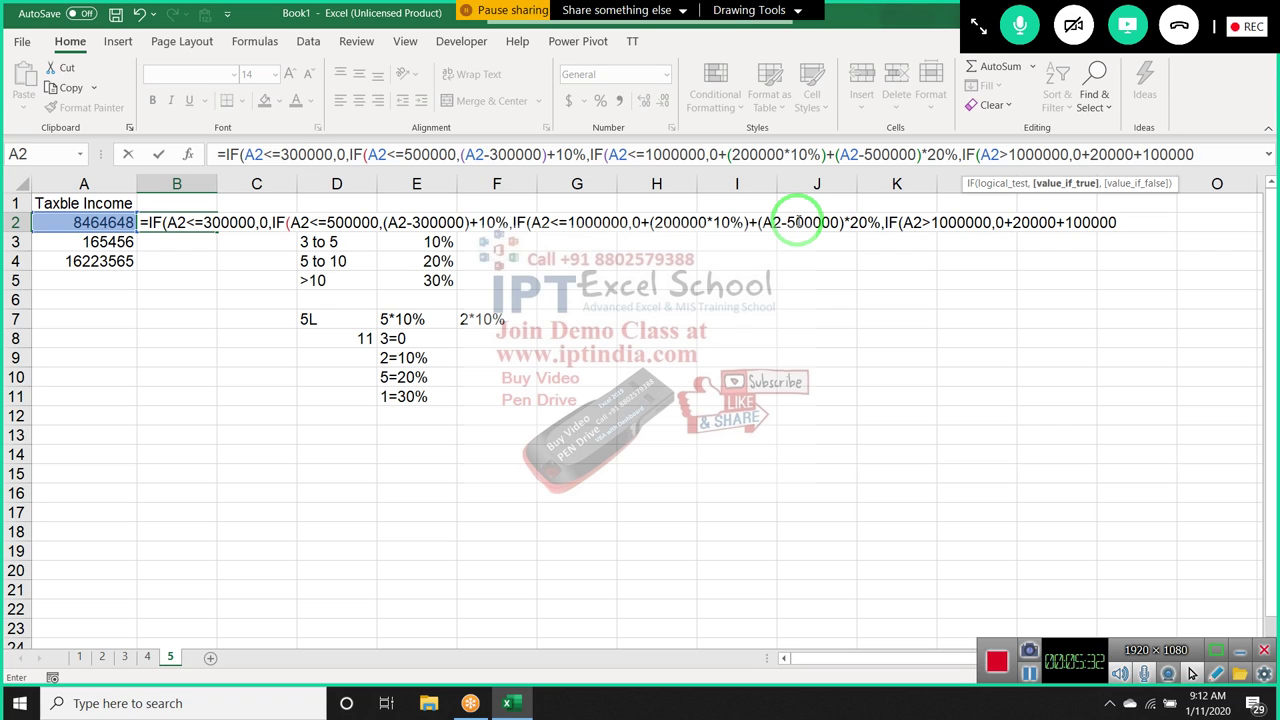
{"action": "type", "text": "+"}
{"action": "type", "text": "("}
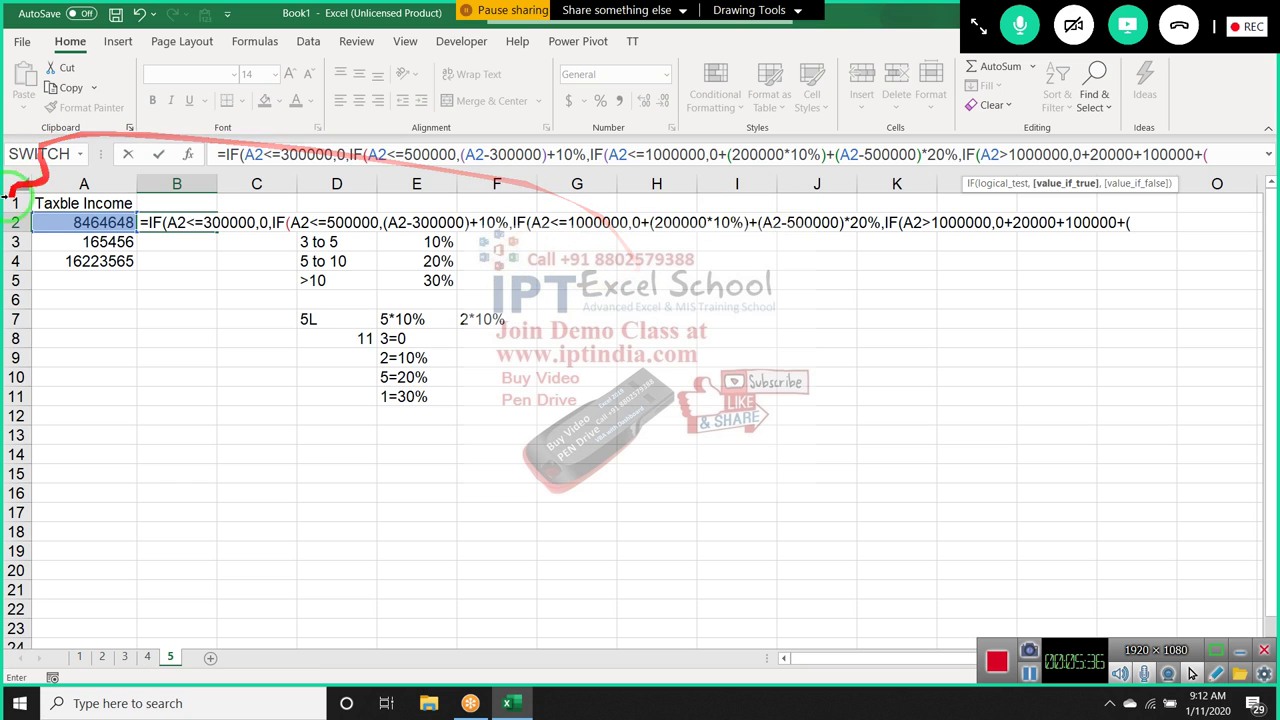
{"action": "left_click", "coordinate": [89, 225]}
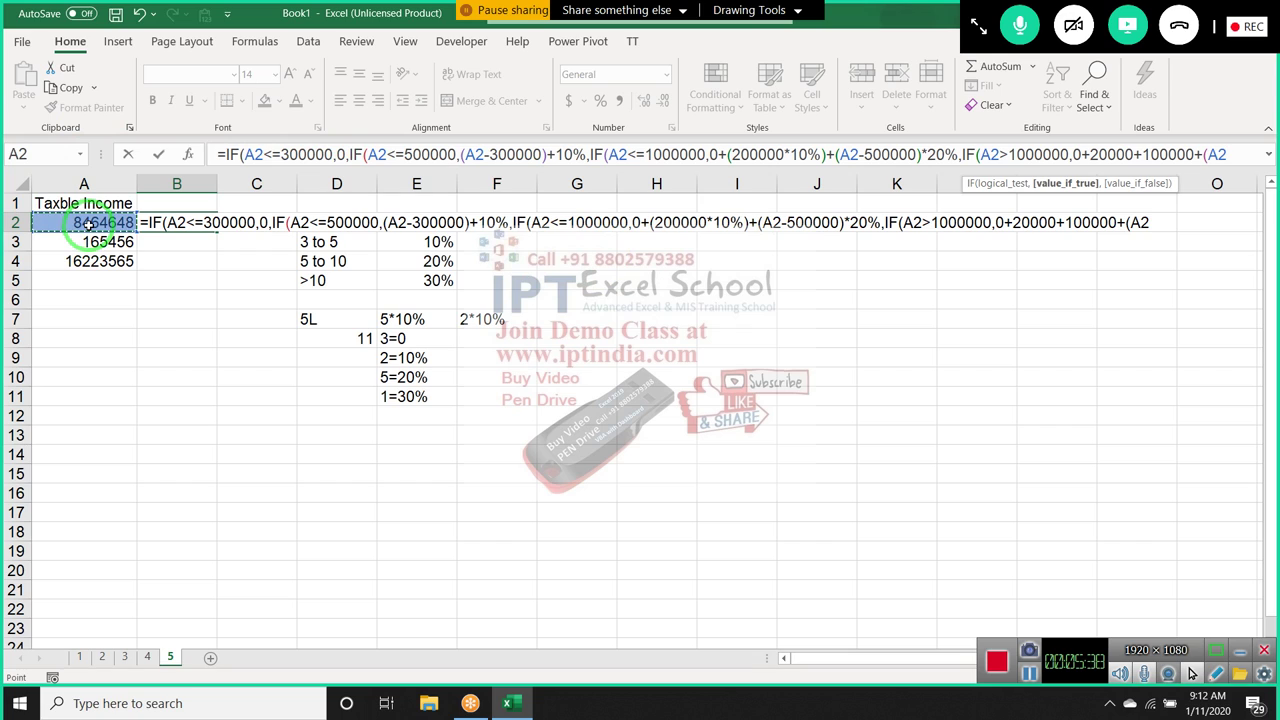
{"action": "type", "text": "-10"}
{"action": "type", "text": "000"}
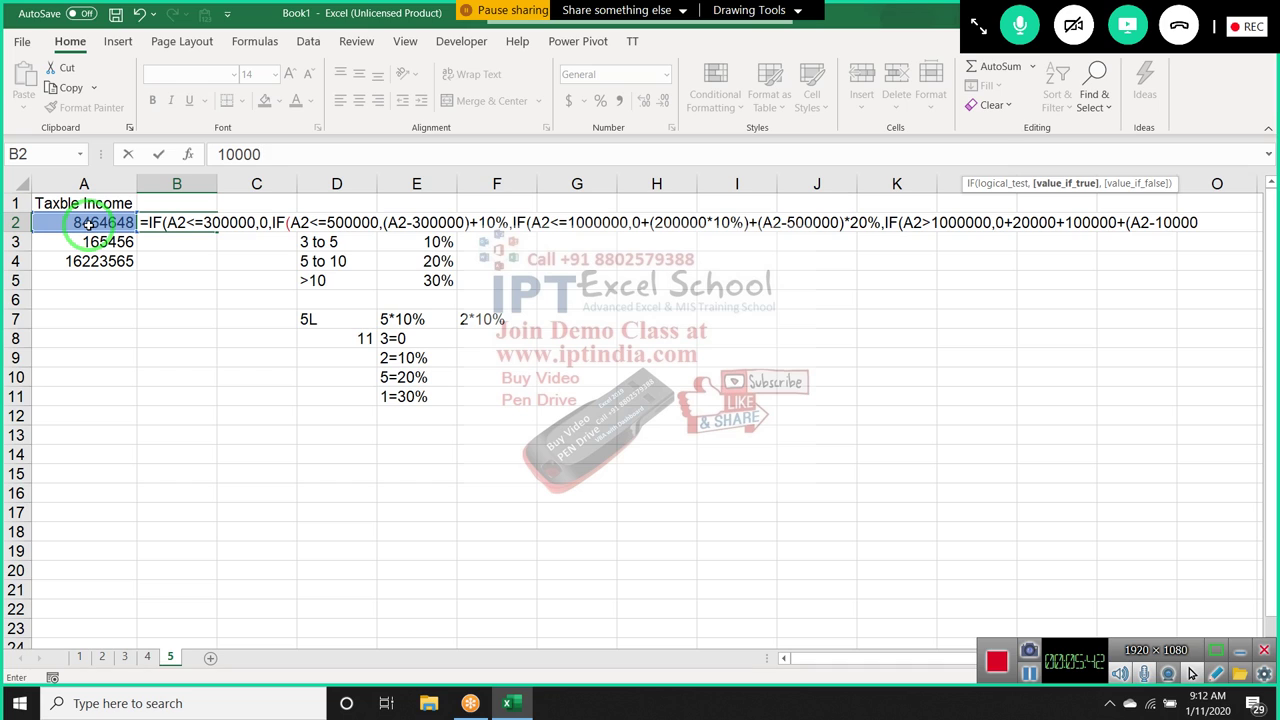
{"action": "type", "text": "00"}
{"action": "type", "text": ")*"}
{"action": "type", "text": "30"}
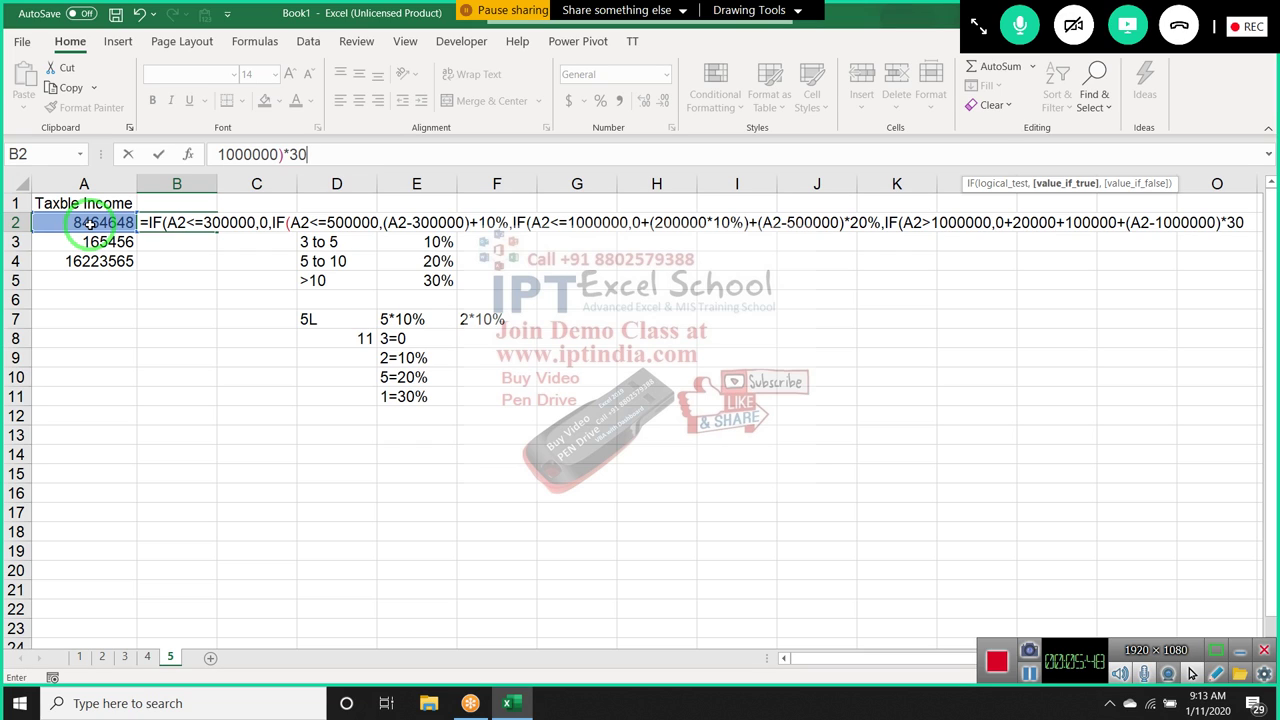
{"action": "type", "text": "%"}
{"action": "key", "text": "Return"}
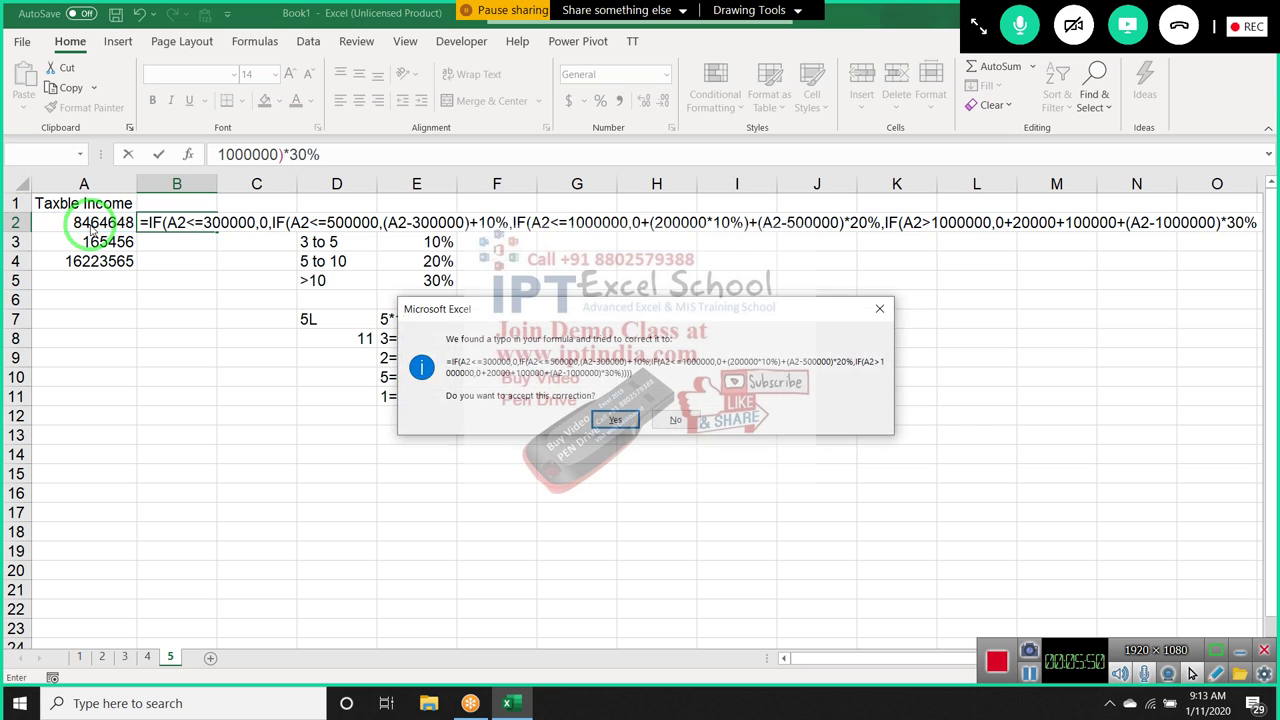
Accept the bracket correction and fill B2's slab tax formula down to B4, giving 2359394, 0 and 4687070
{"action": "key", "text": "Return"}
{"action": "key", "text": "Up"}
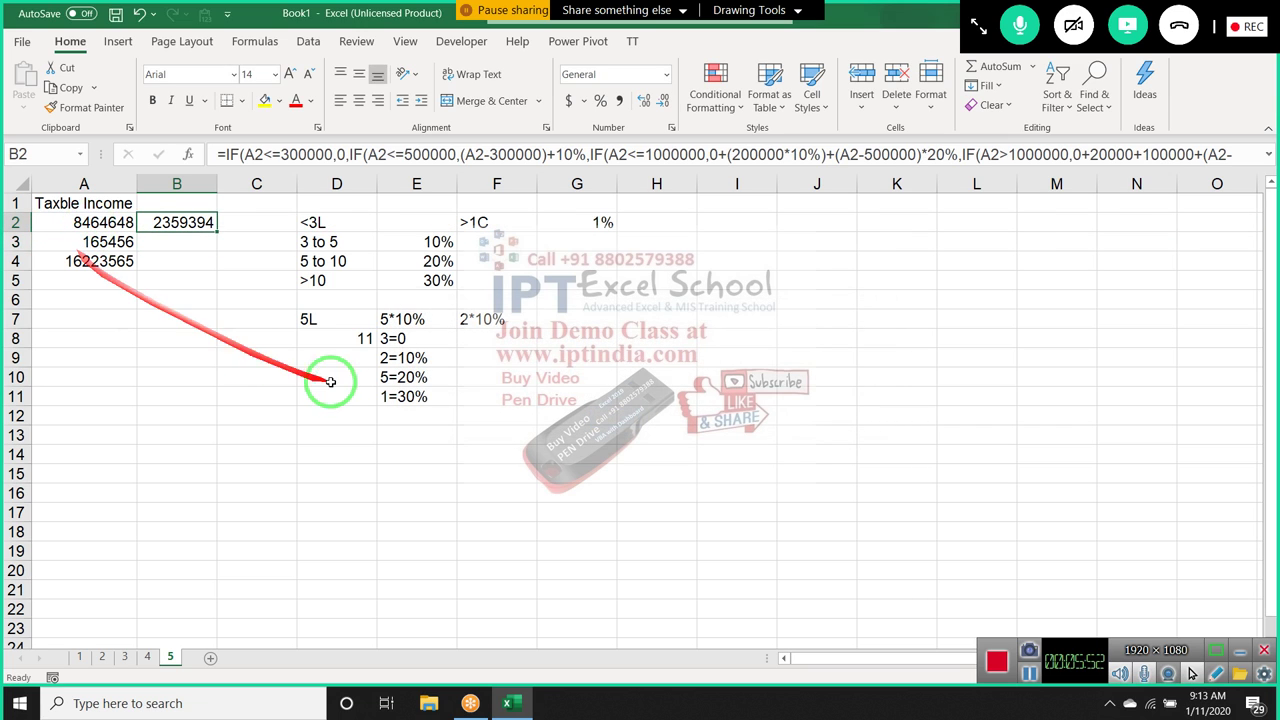
{"action": "left_click_drag", "start_coordinate": [217, 231], "coordinate": [212, 265]}
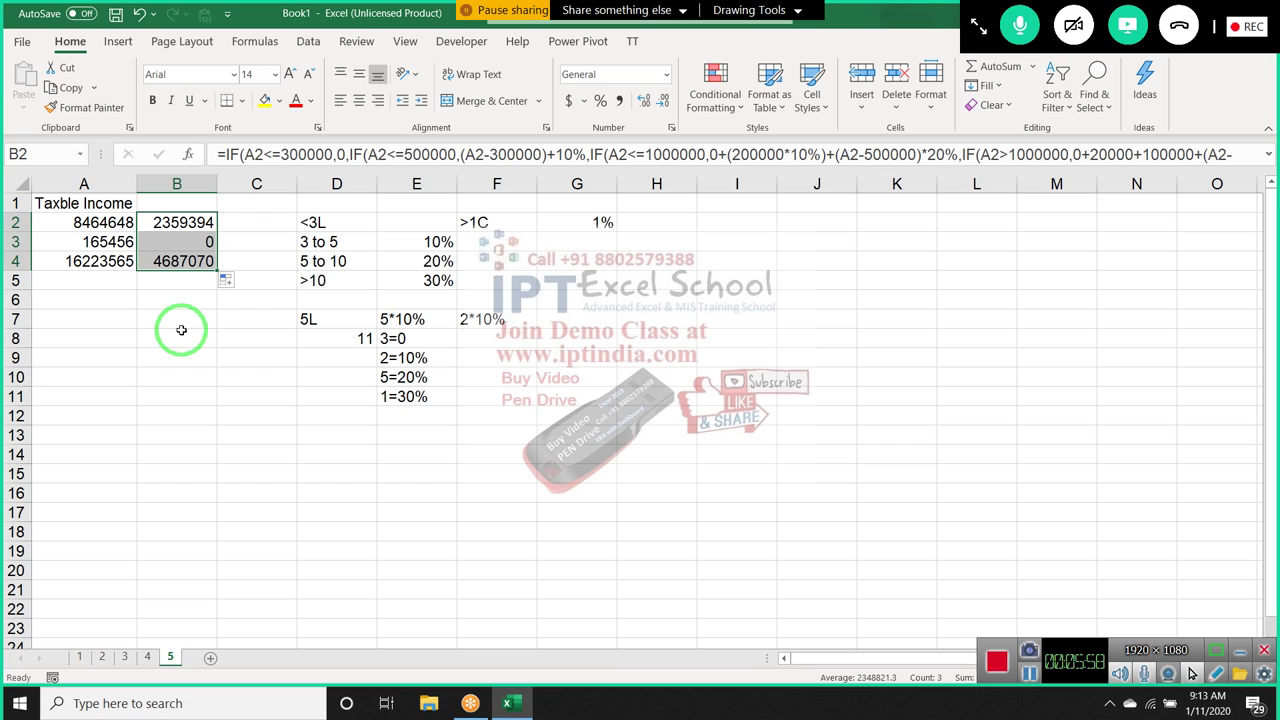
Append +IF(A2>10000000,A2-1000000*1%) to the end of B2's formula as the surcharge
{"action": "double_click", "coordinate": [200, 220]}
{"action": "left_click", "coordinate": [190, 222]}
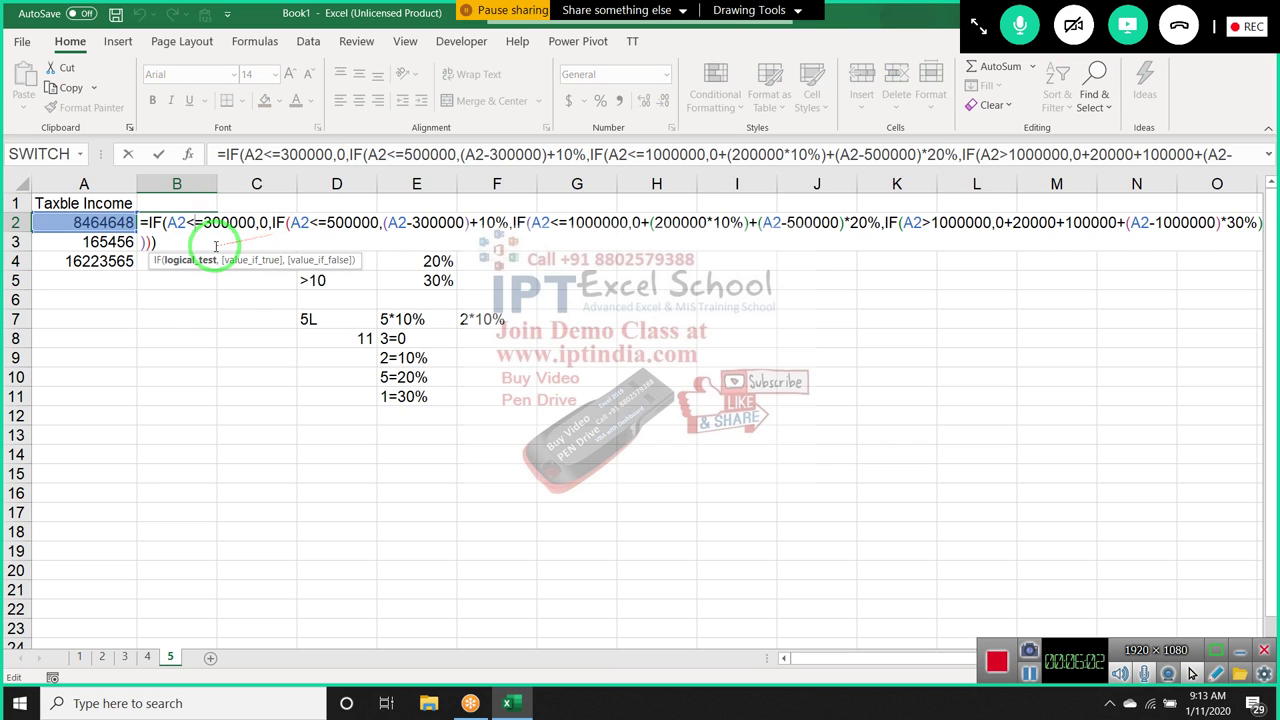
{"action": "key", "text": "Escape"}
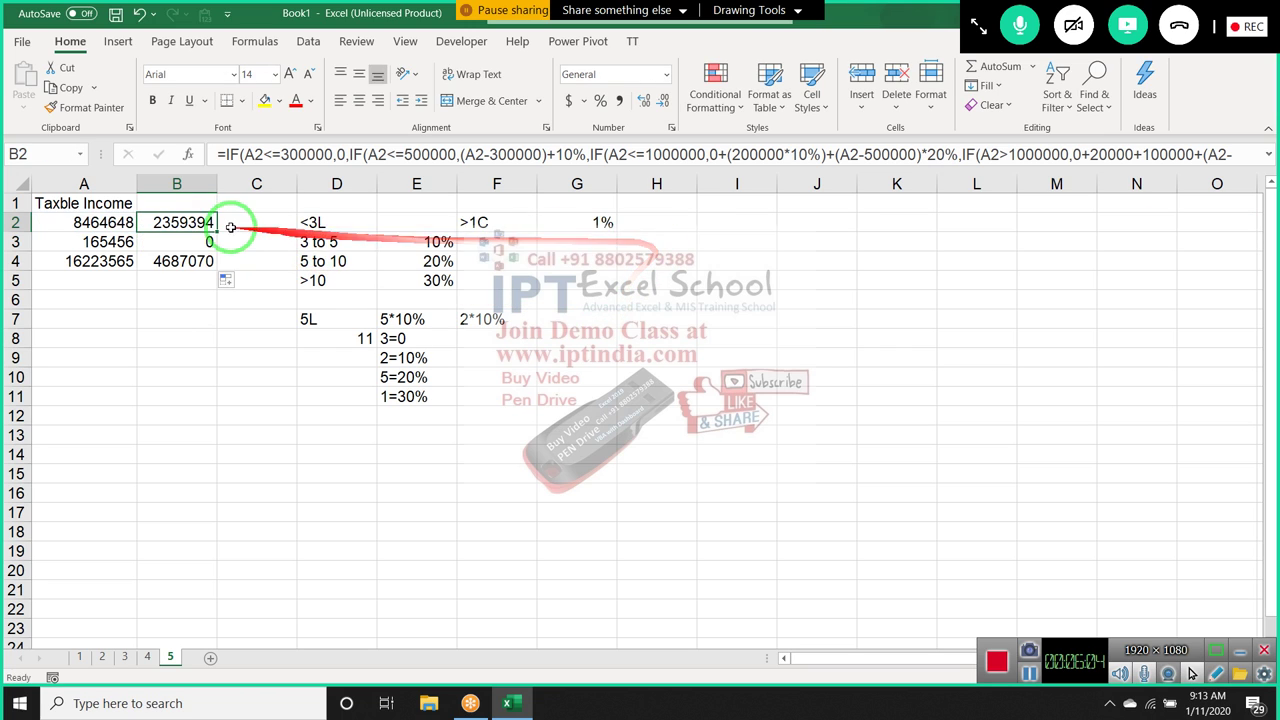
{"action": "double_click", "coordinate": [203, 221]}
{"action": "left_click", "coordinate": [172, 242]}
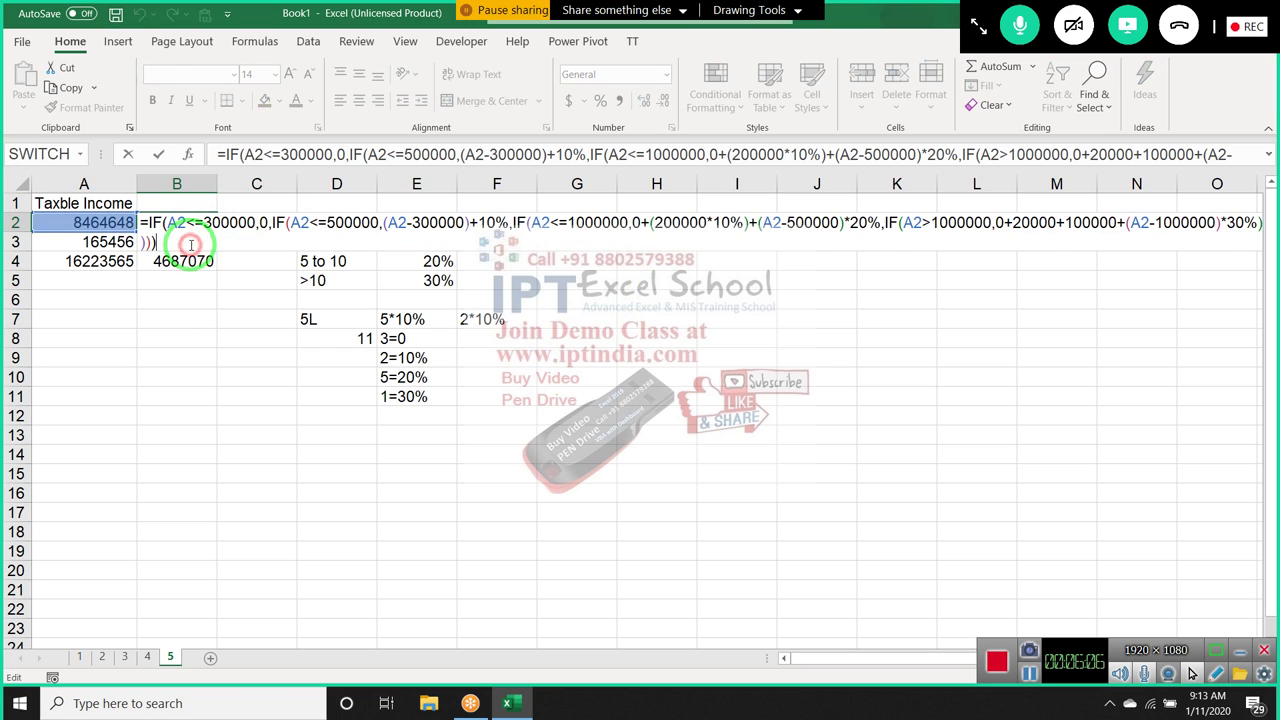
{"action": "type", "text": "+if"}
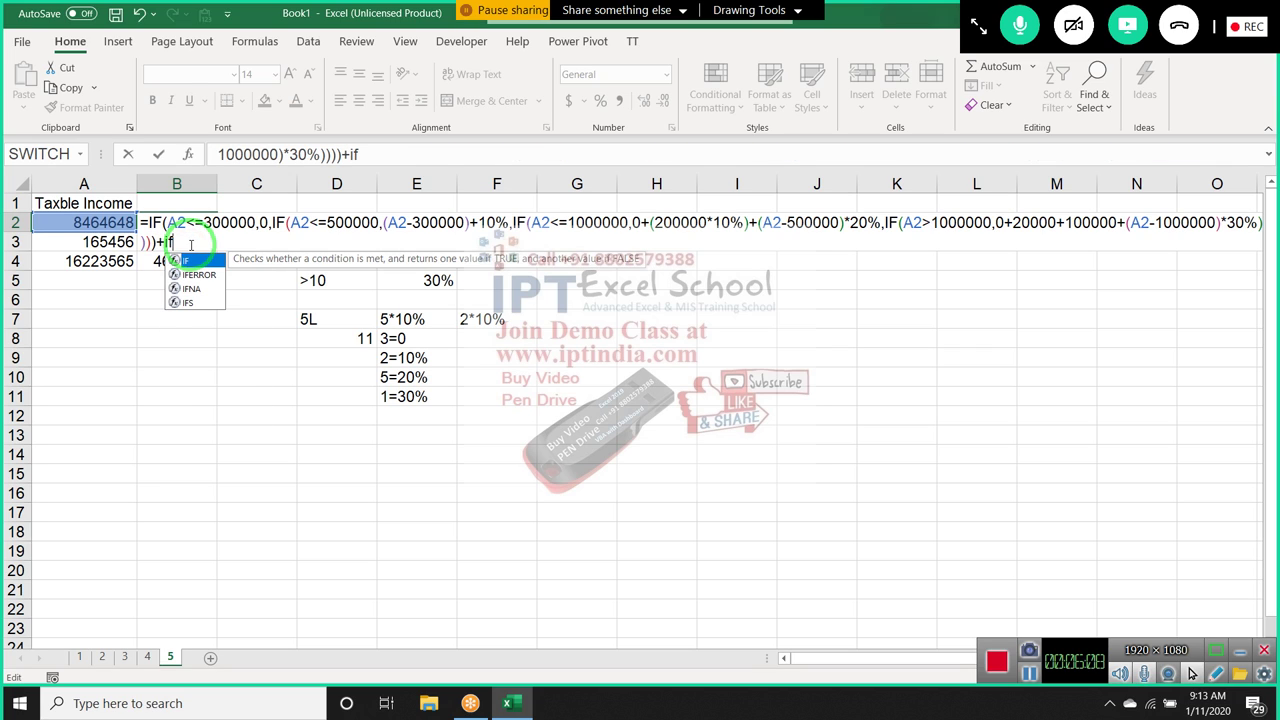
{"action": "key", "text": "Tab"}
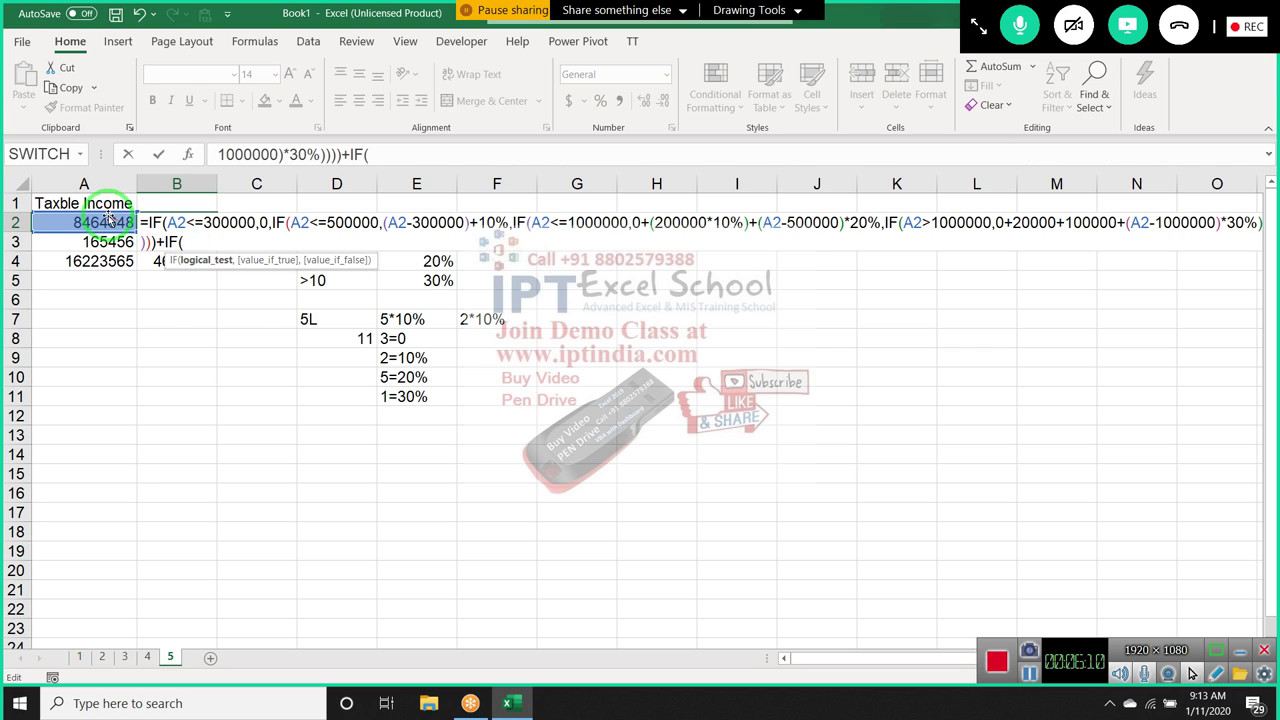
{"action": "left_click", "coordinate": [114, 221]}
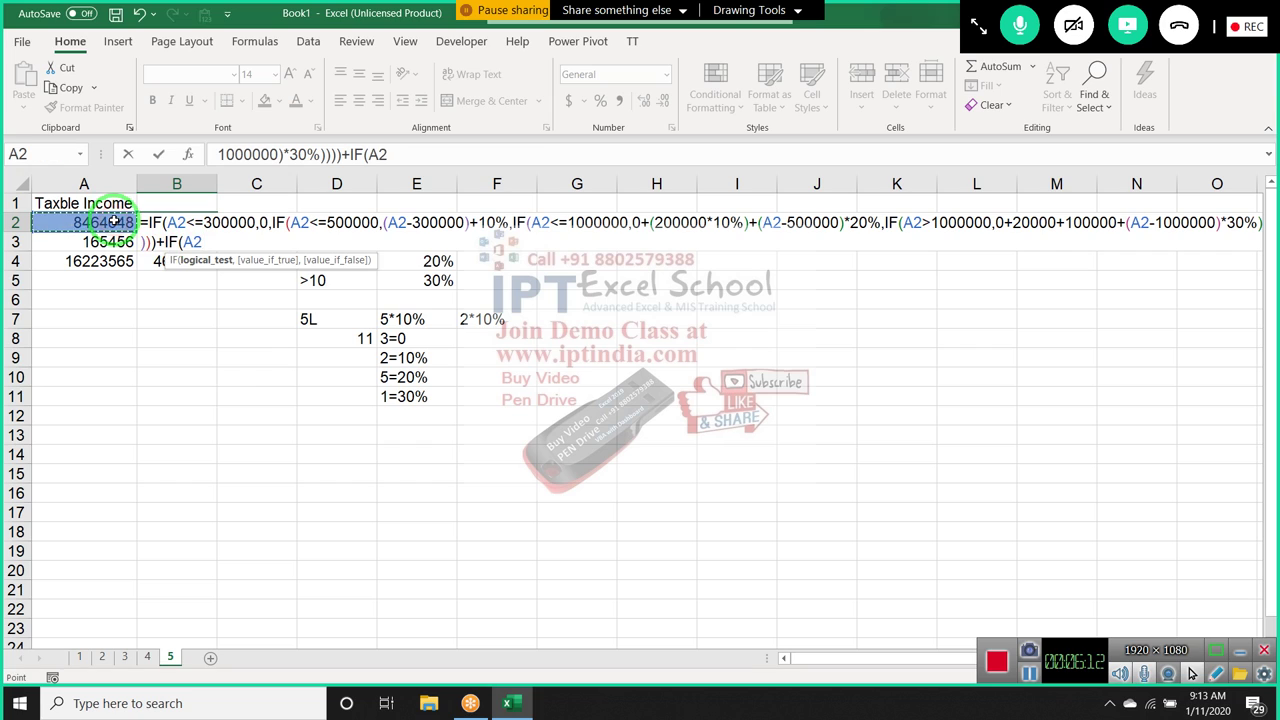
{"action": "type", "text": ">"}
{"action": "type", "text": "1"}
{"action": "type", "text": "0000"}
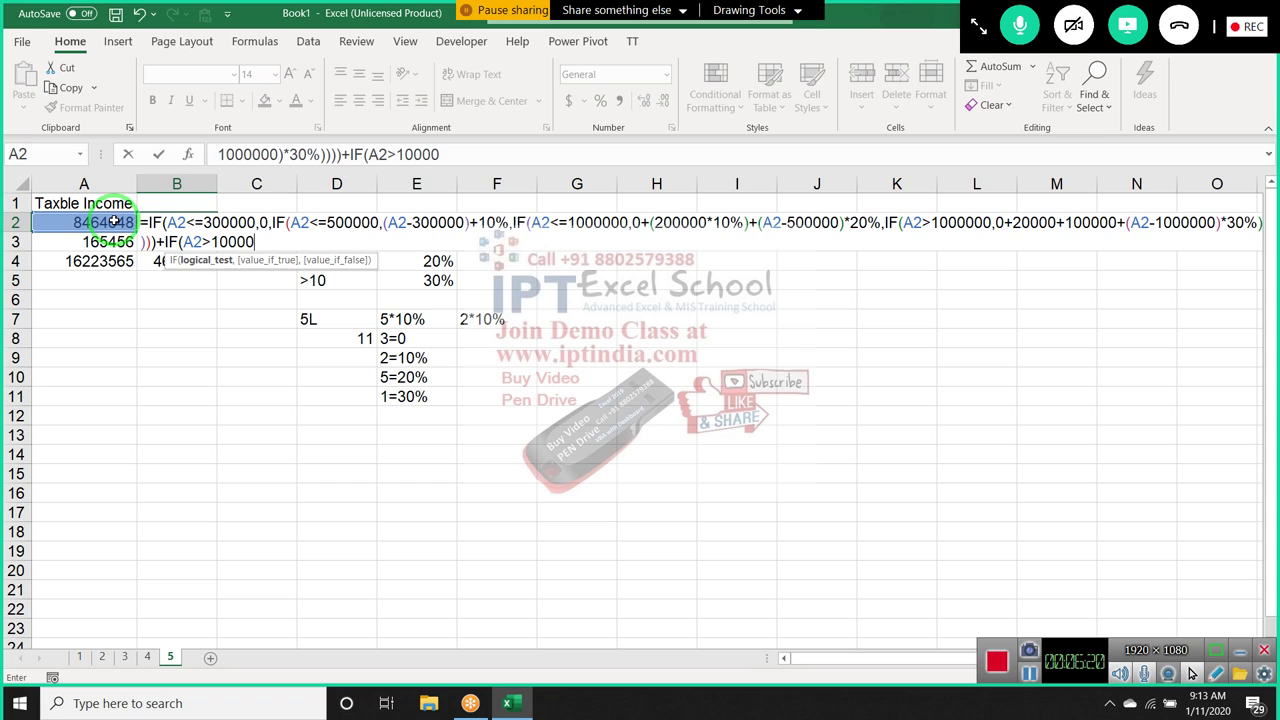
{"action": "type", "text": "000"}
{"action": "type", "text": ","}
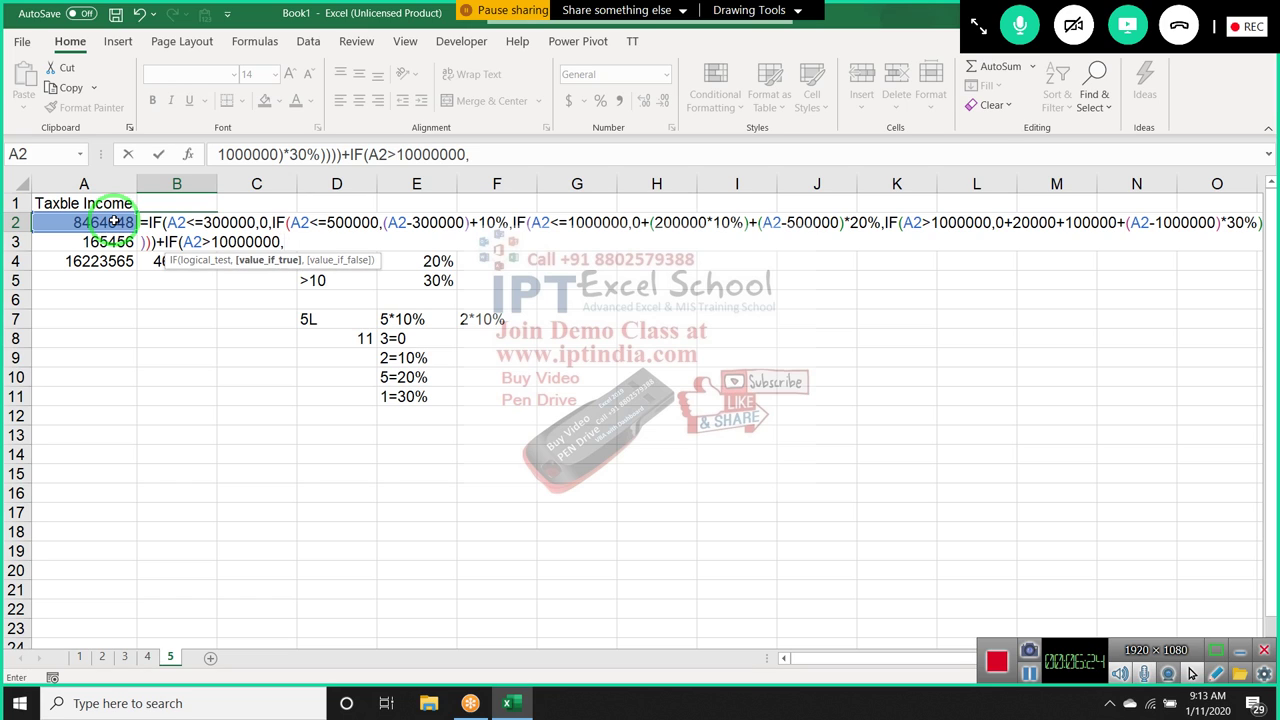
{"action": "left_click", "coordinate": [115, 221]}
{"action": "type", "text": "-1"}
{"action": "type", "text": "000"}
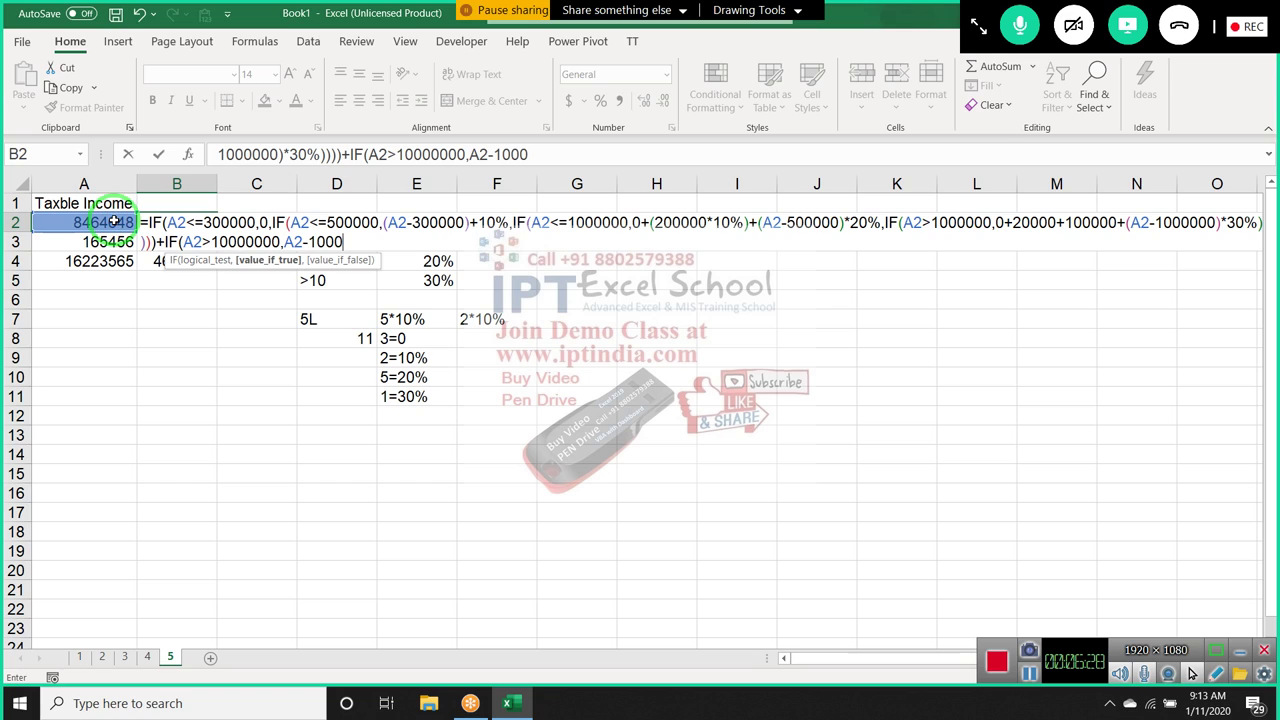
{"action": "type", "text": "00"}
{"action": "type", "text": "0"}
{"action": "type", "text": "*1"}
{"action": "type", "text": "%"}
Add brackets around the surcharge's A2-1000000 and around the 30% slab term
{"action": "left_click_drag", "start_coordinate": [115, 222], "coordinate": [155, 262]}
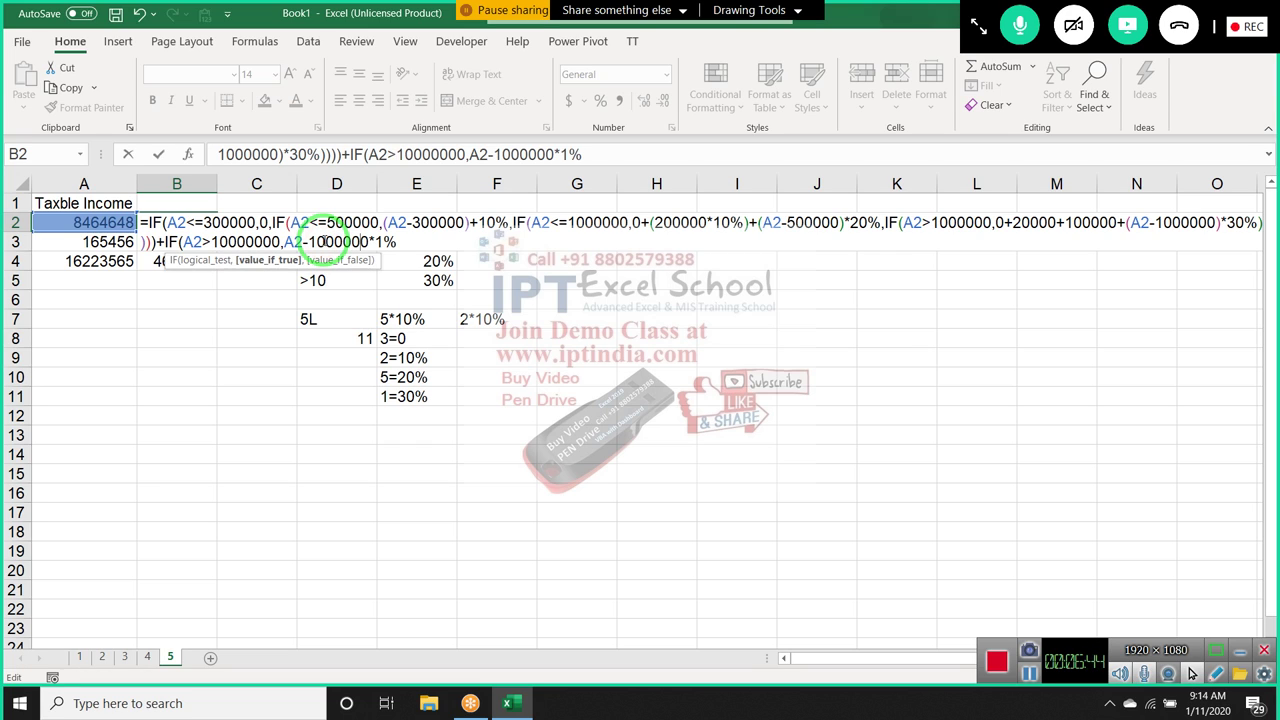
{"action": "left_click", "coordinate": [283, 242]}
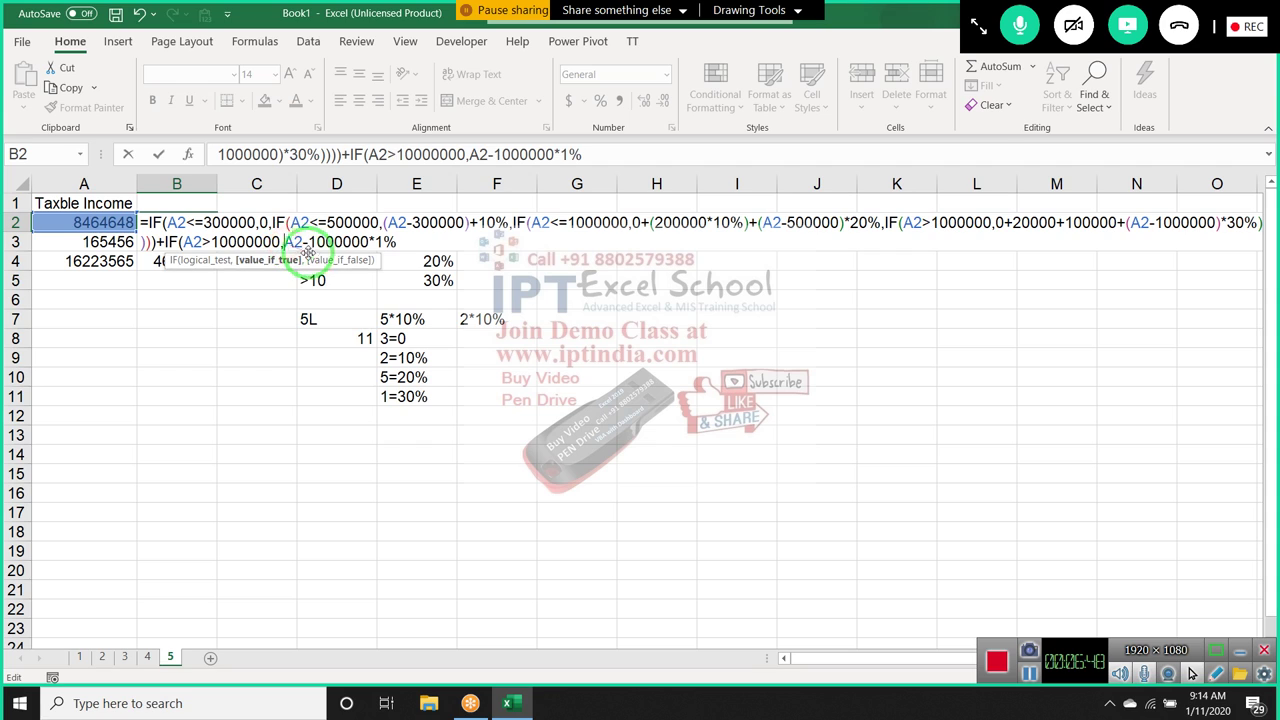
{"action": "type", "text": "("}
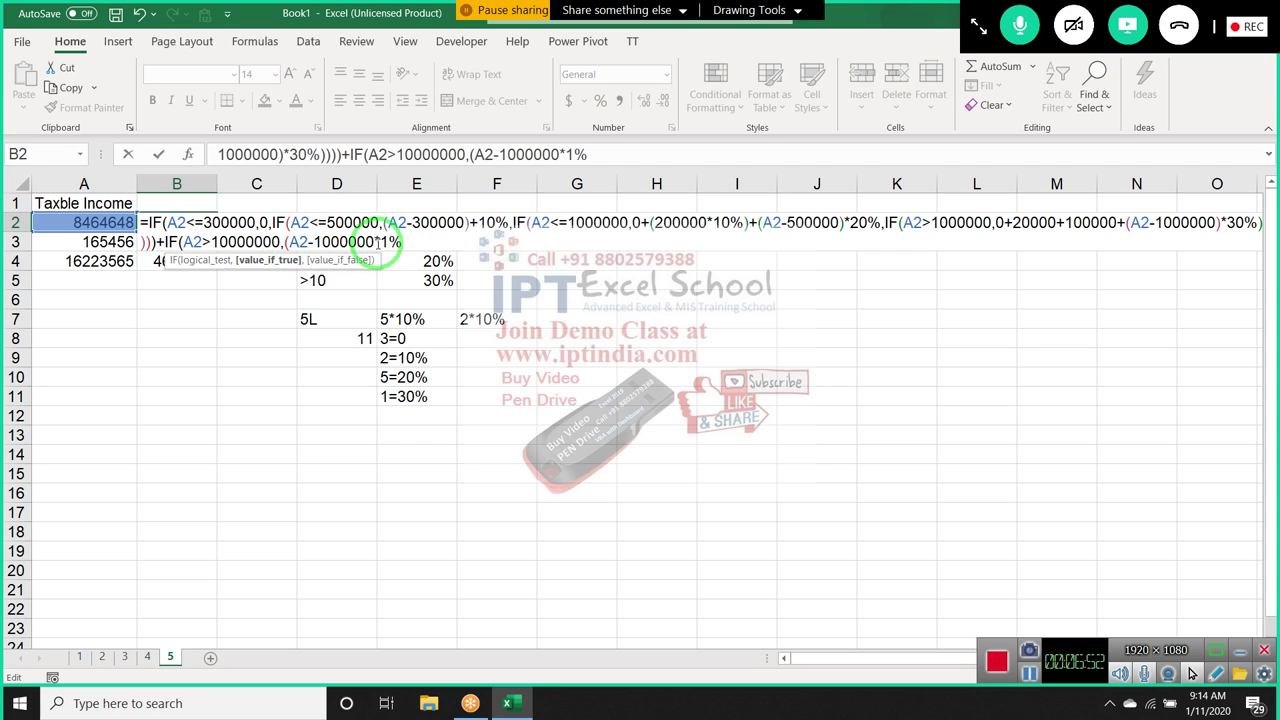
{"action": "type", "text": ")"}
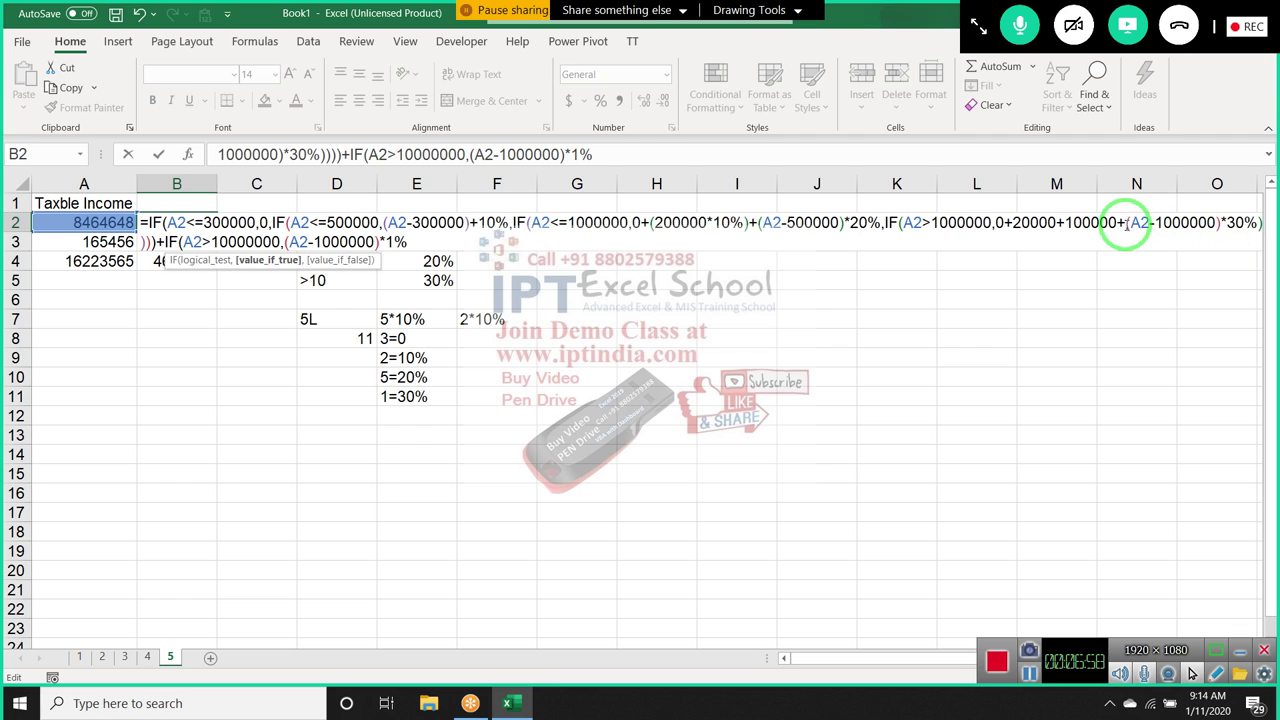
{"action": "left_click", "coordinate": [1127, 222]}
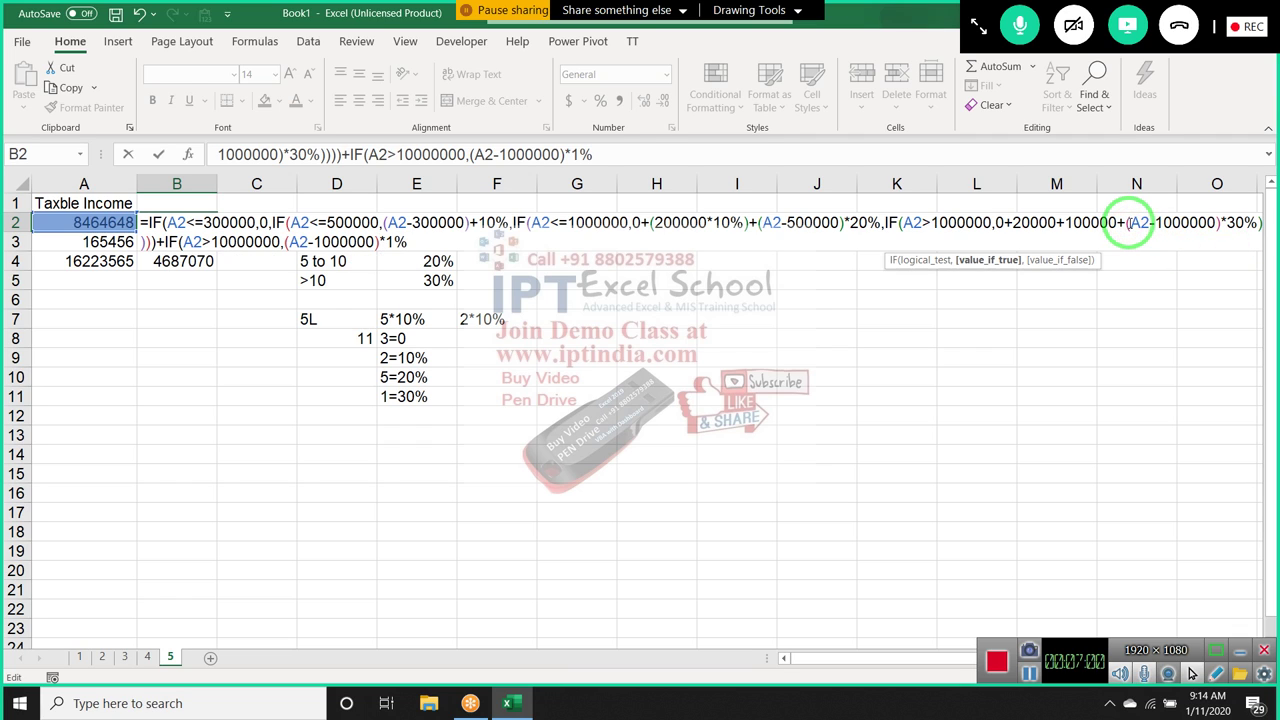
{"action": "type", "text": "("}
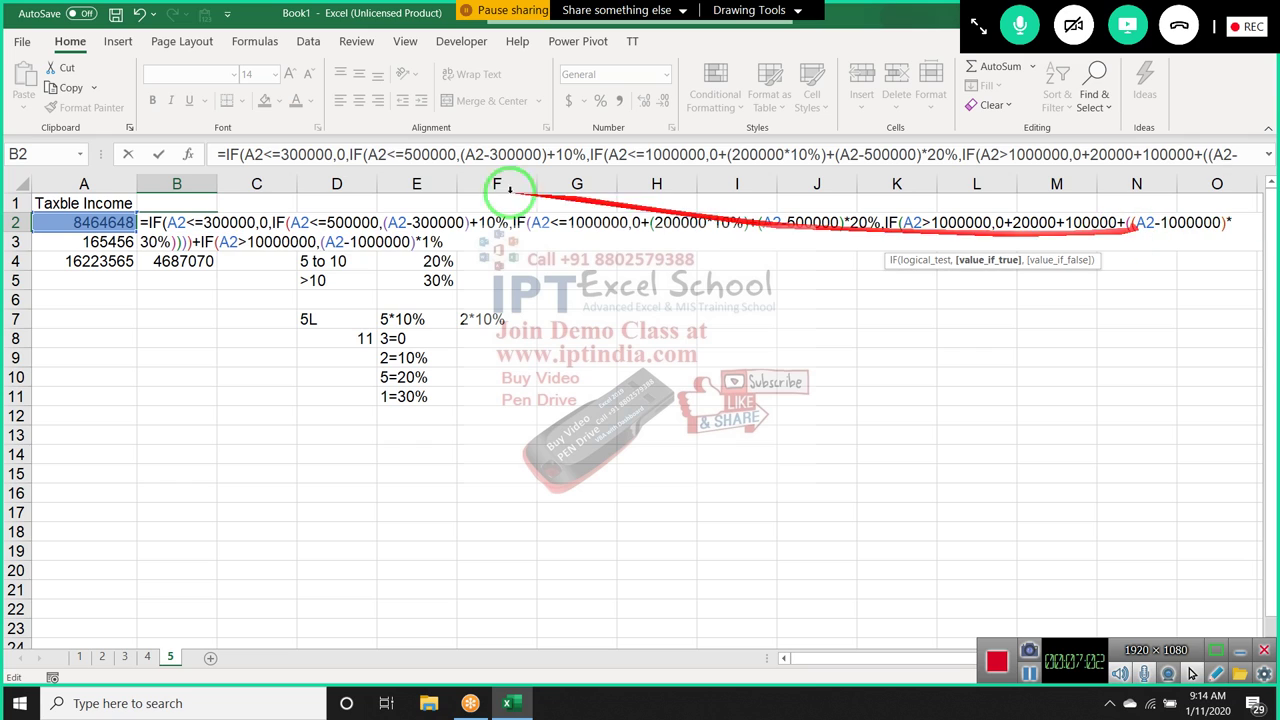
{"action": "left_click", "coordinate": [186, 245]}
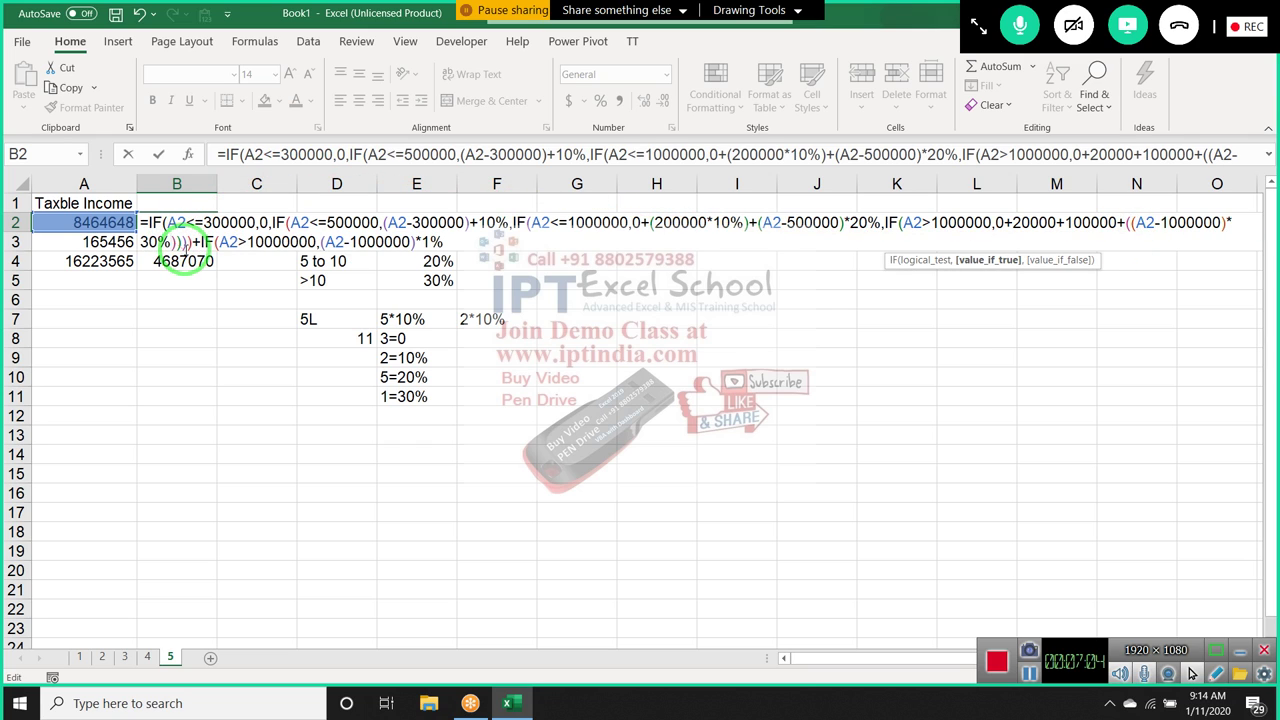
Commit the surcharge formula with its correction, fill it down to B4 (4839305), and check B3's copy
{"action": "key", "text": "Return"}
{"action": "key", "text": "Return"}
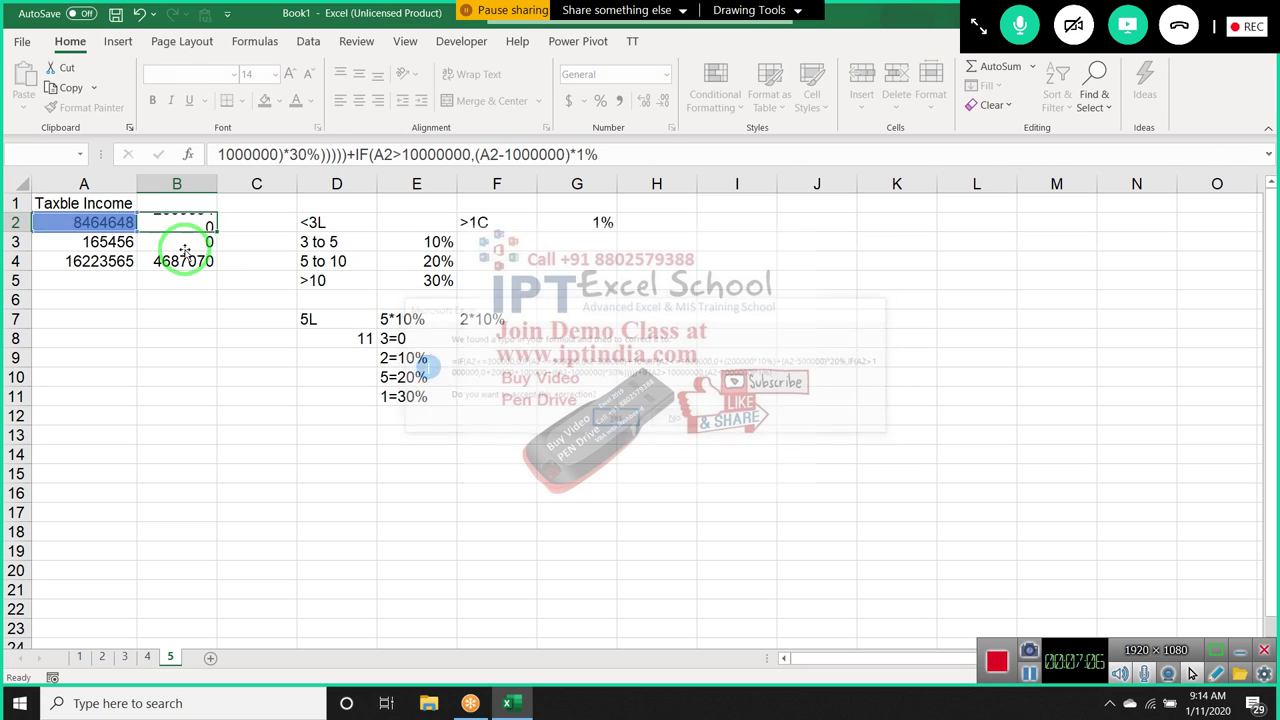
{"action": "key", "text": "Up"}
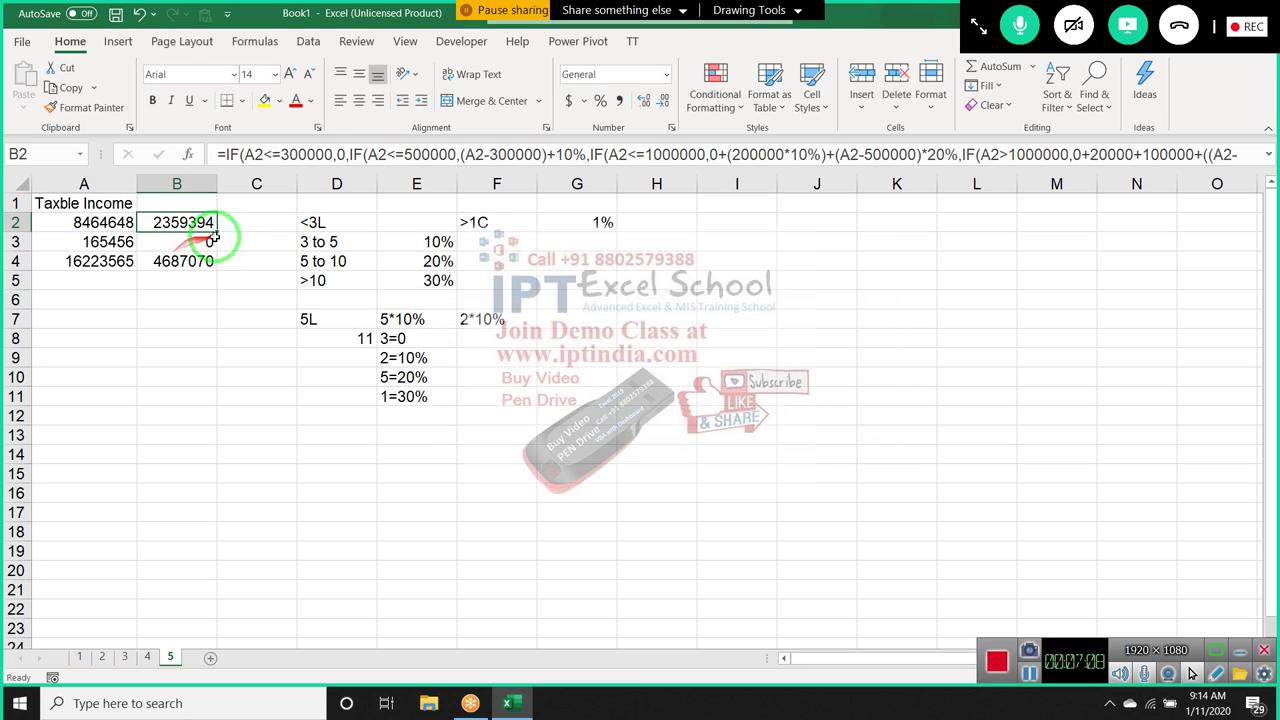
{"action": "double_click", "coordinate": [216, 230]}
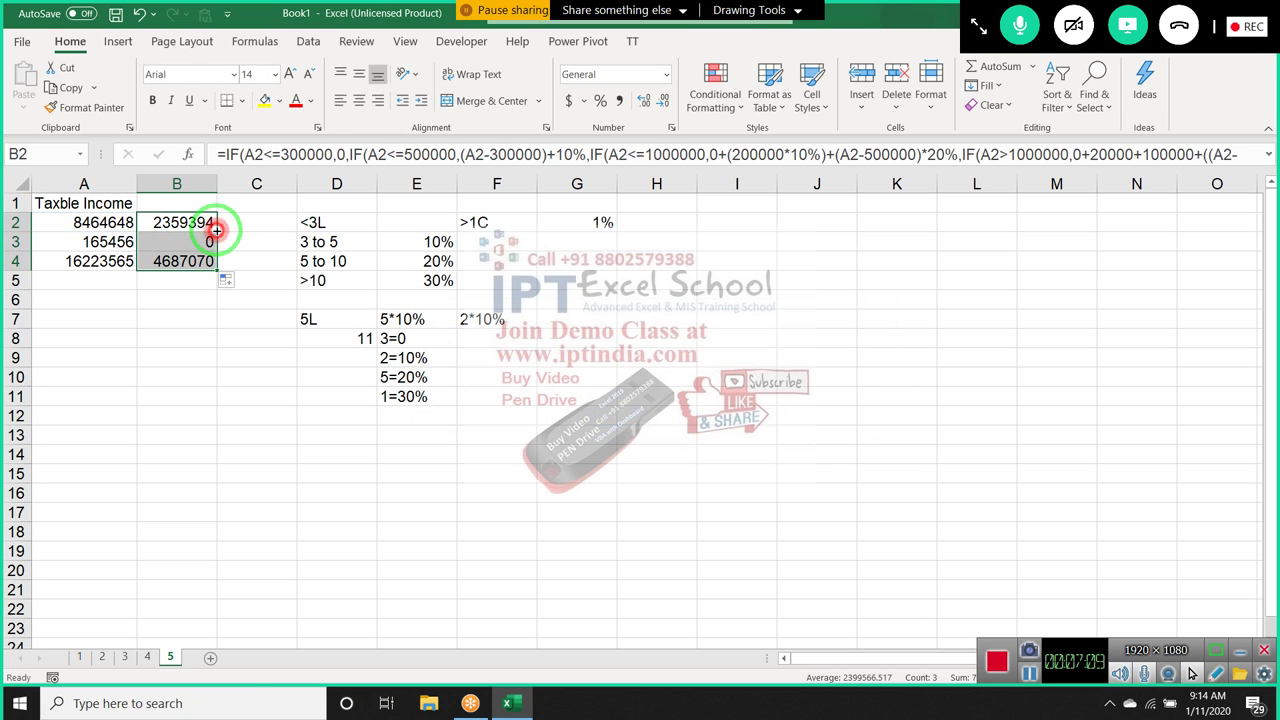
{"action": "left_click", "coordinate": [186, 300]}
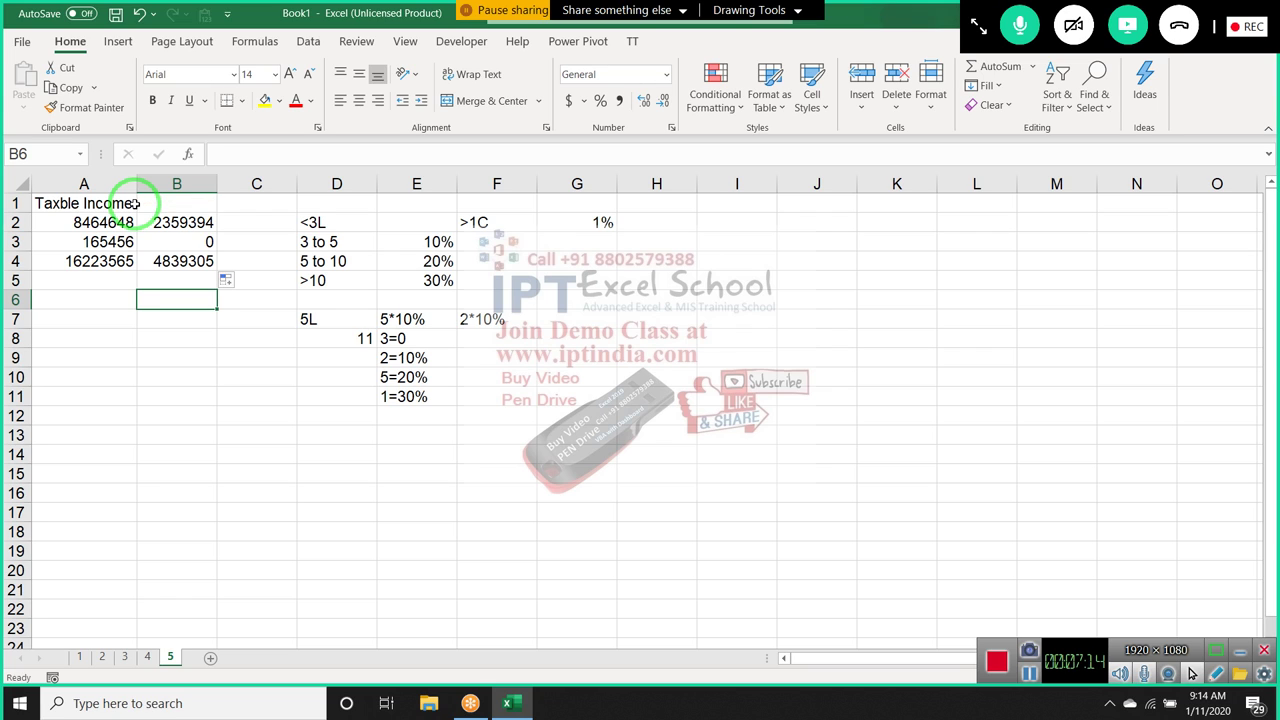
{"action": "left_click", "coordinate": [188, 226]}
{"action": "left_click", "coordinate": [184, 248]}
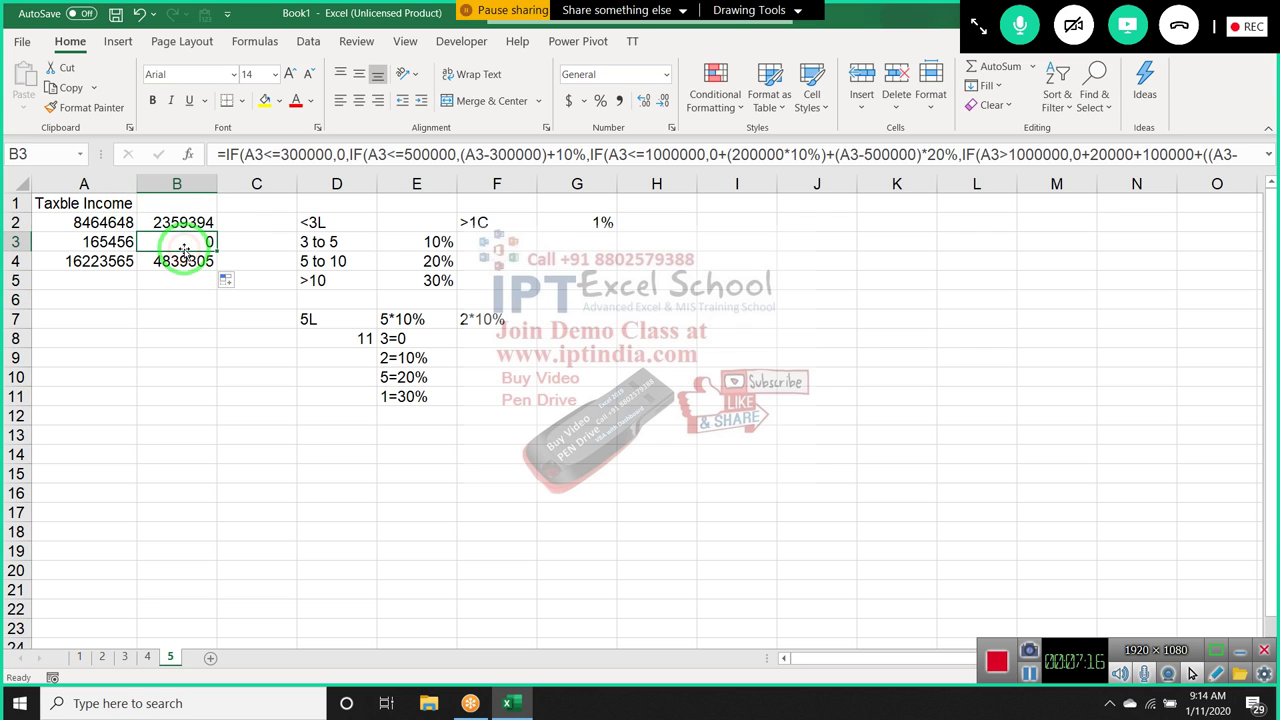